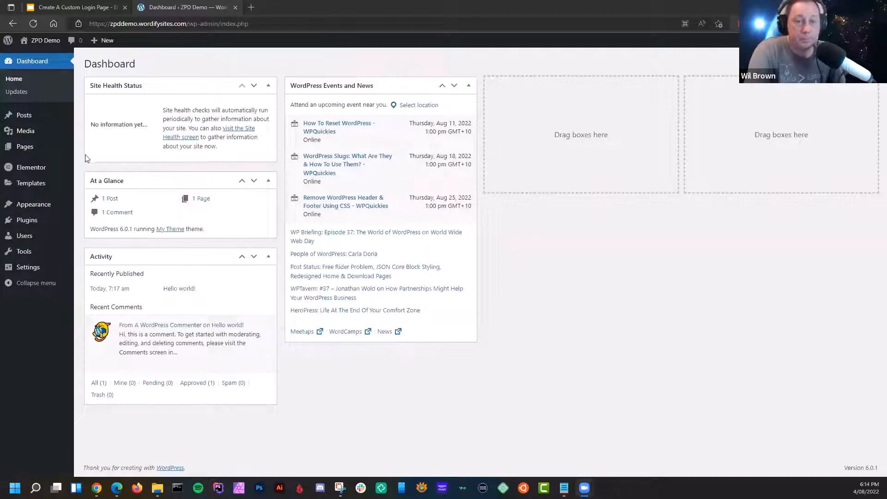
- Review the details of the active theme, My Theme, among the installed themes
click(33, 204)
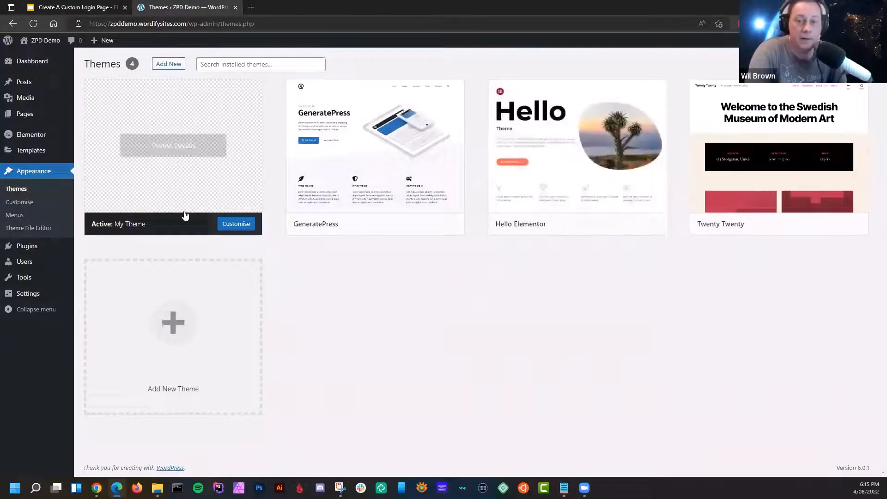
click(173, 149)
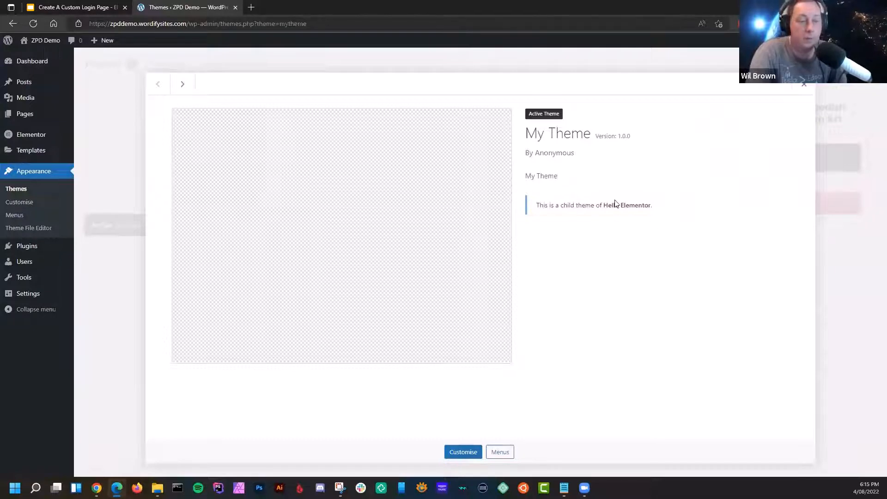
key(Escape)
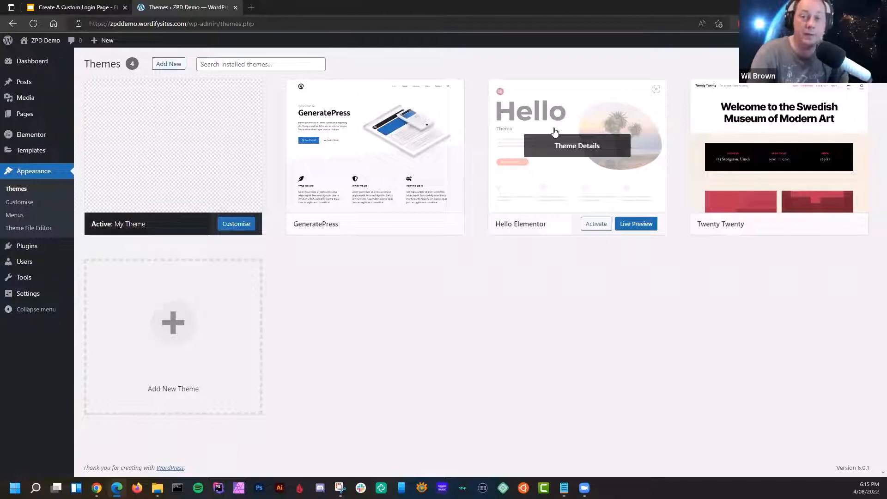
mouse_move(69, 147)
mouse_move(184, 154)
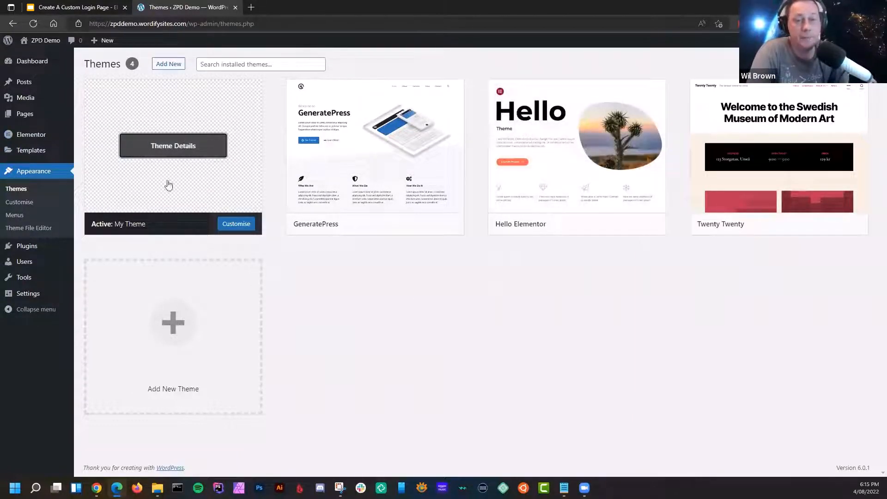
- Look through the site's existing pages and the contents of the media library
click(16, 115)
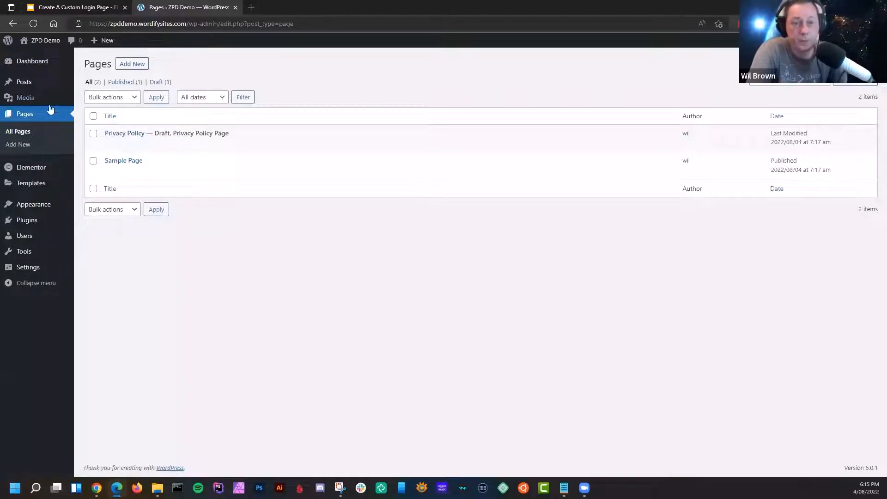
click(35, 99)
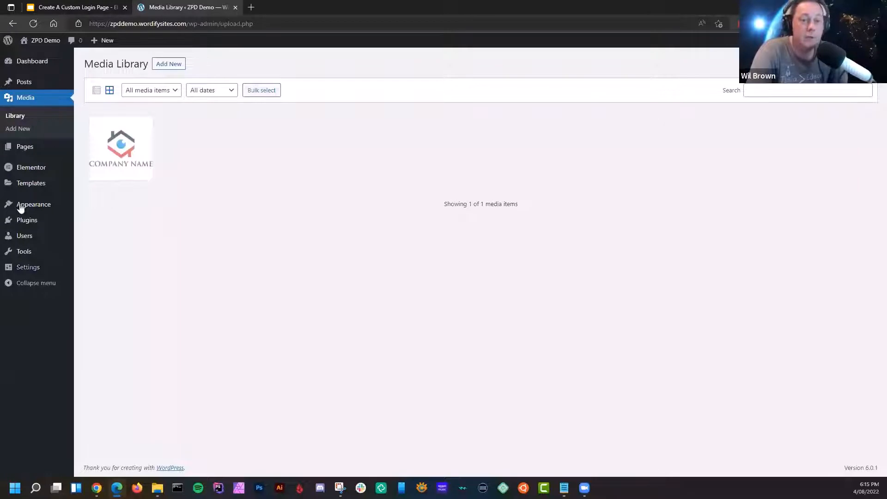
mouse_move(132, 214)
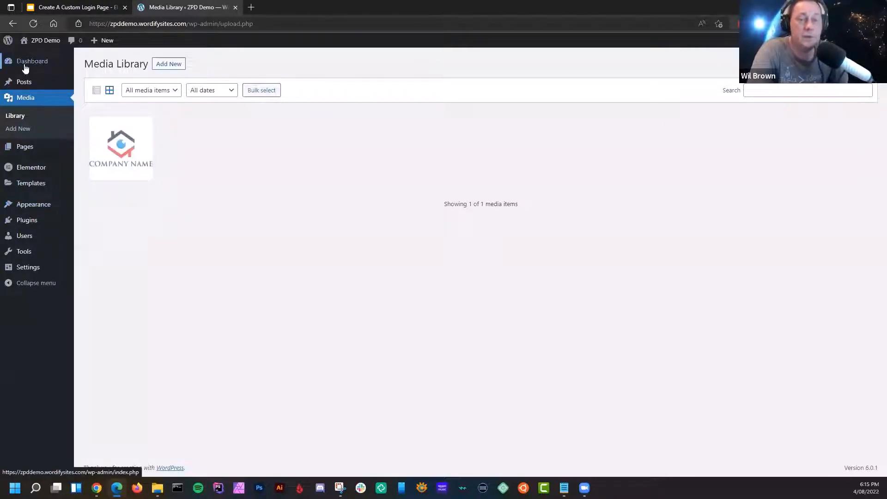
- Search the plugin directory for "profile builder", and install and activate Profile Builder – User Profile & User Registration Forms
click(27, 221)
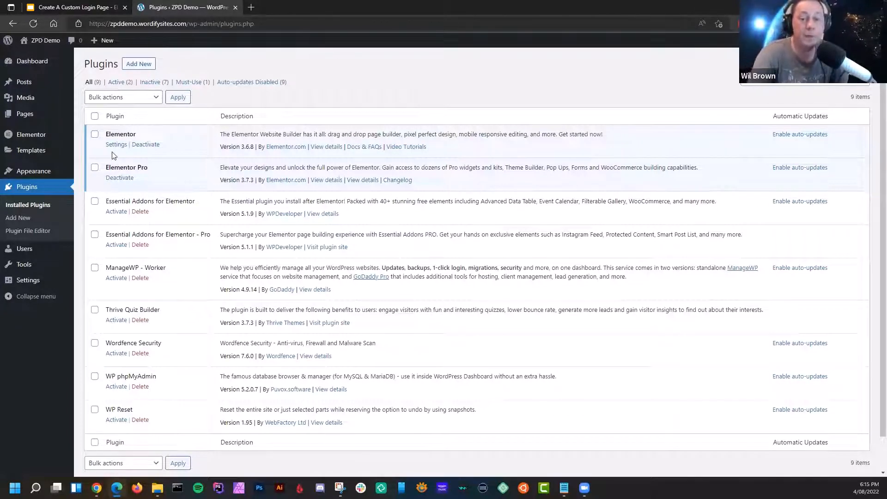
click(140, 69)
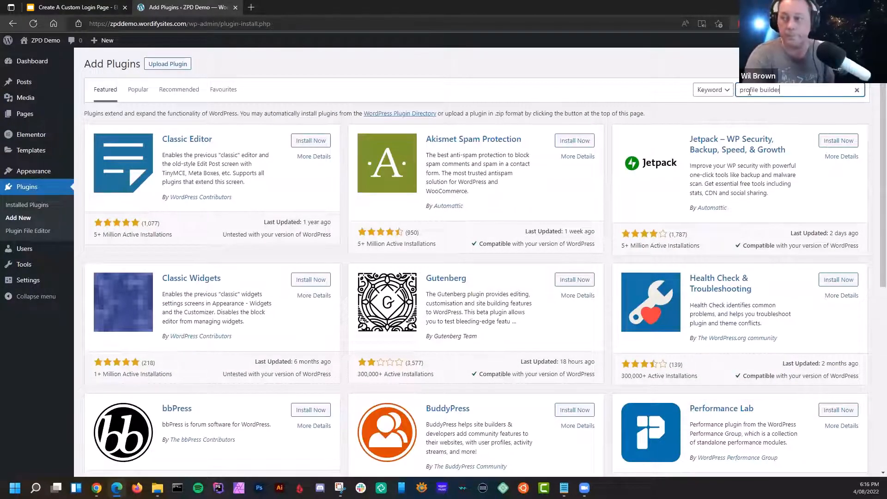
key(Return)
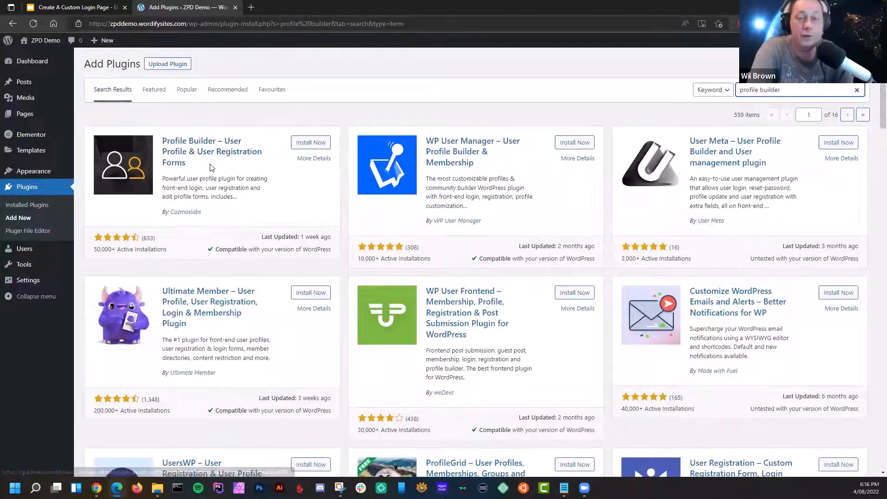
click(318, 146)
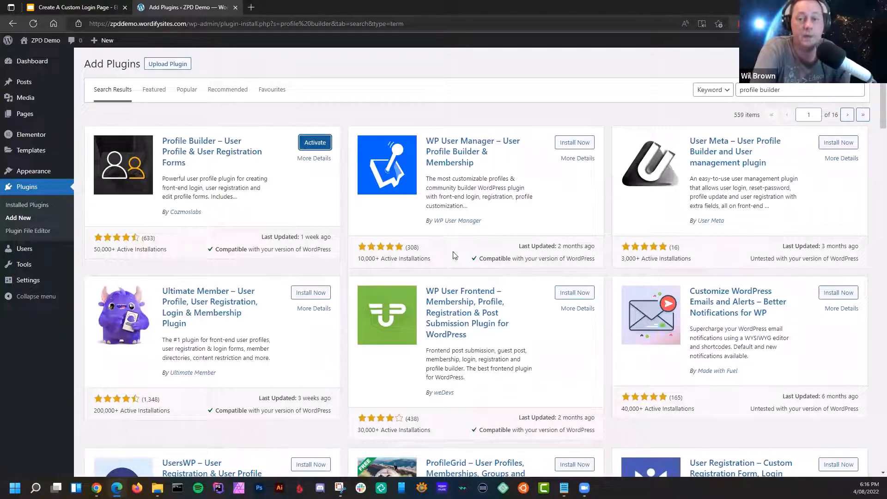
click(308, 143)
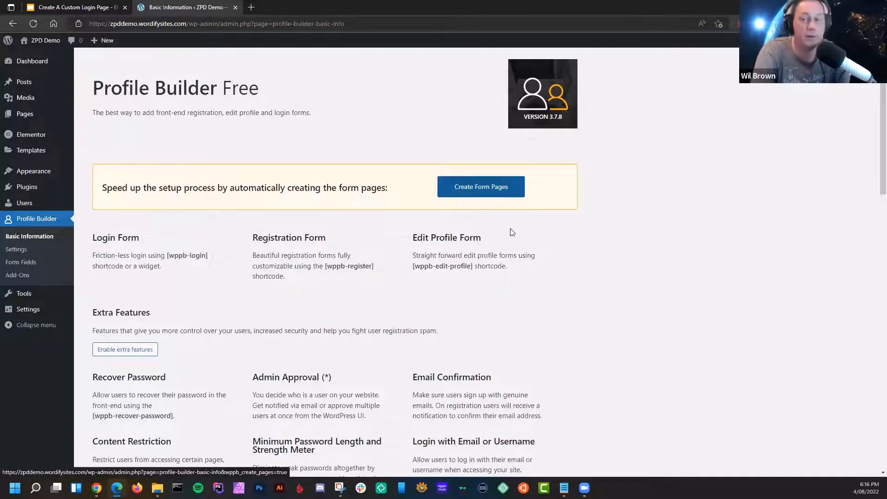
- Generate Profile Builder's form pages automatically and inspect the shortcode on the Log In page
click(503, 187)
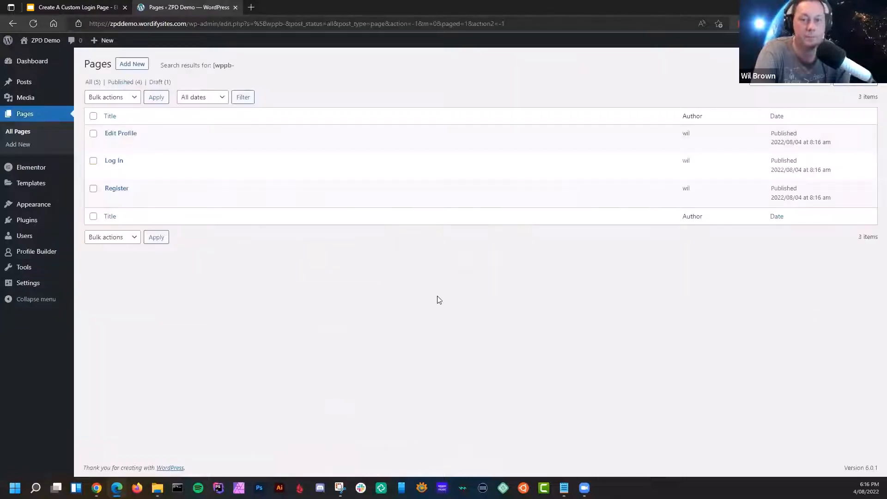
click(111, 162)
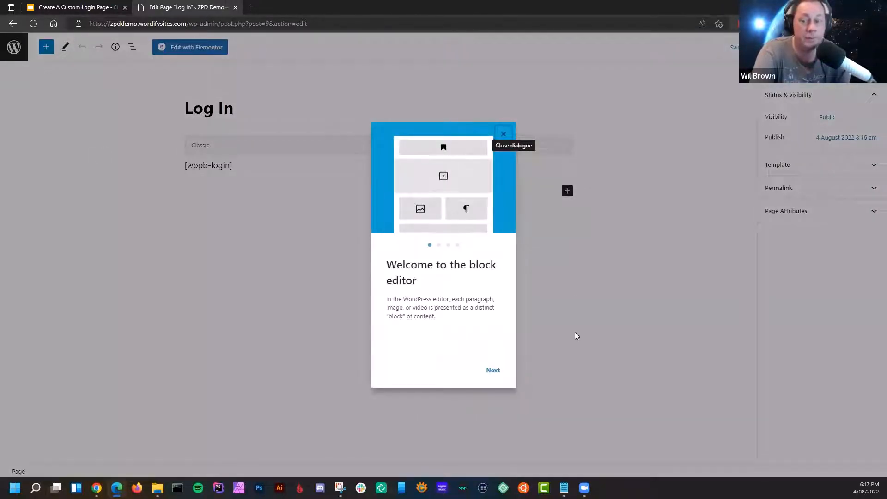
click(504, 135)
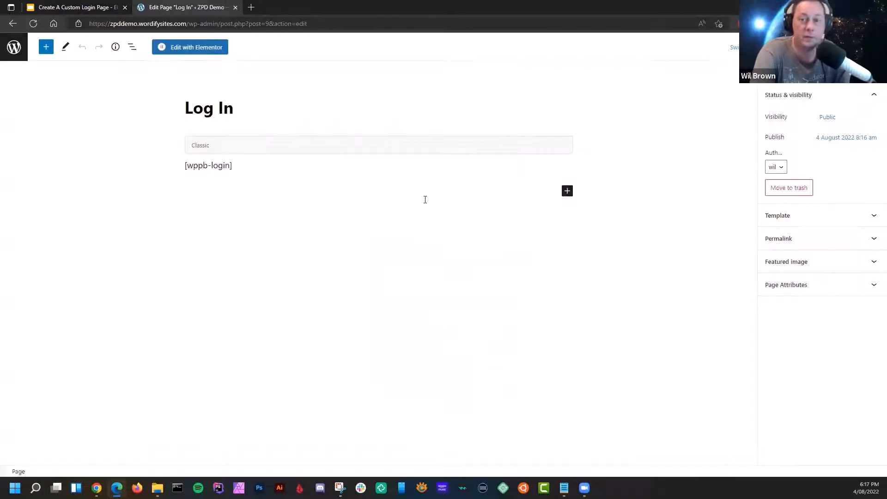
click(241, 166)
drag(234, 166, 179, 169)
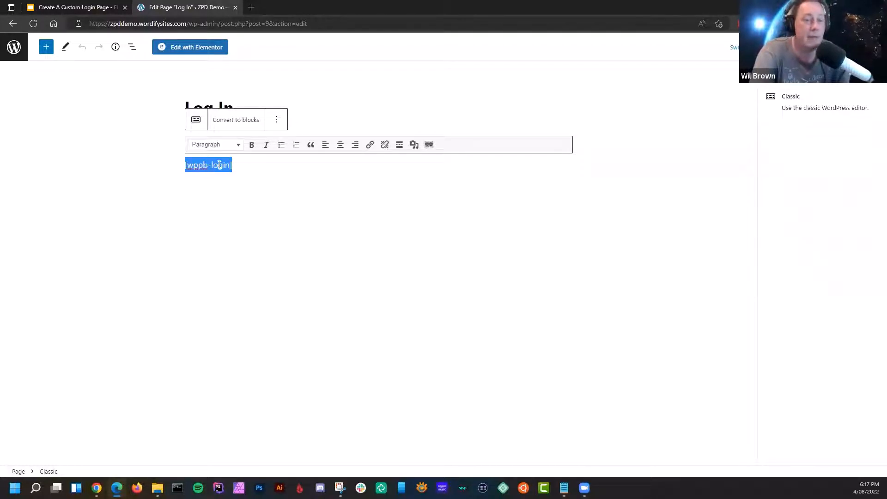
- Inspect the shortcodes on the Edit Profile and Register pages, and return to the list of form pages
click(13, 23)
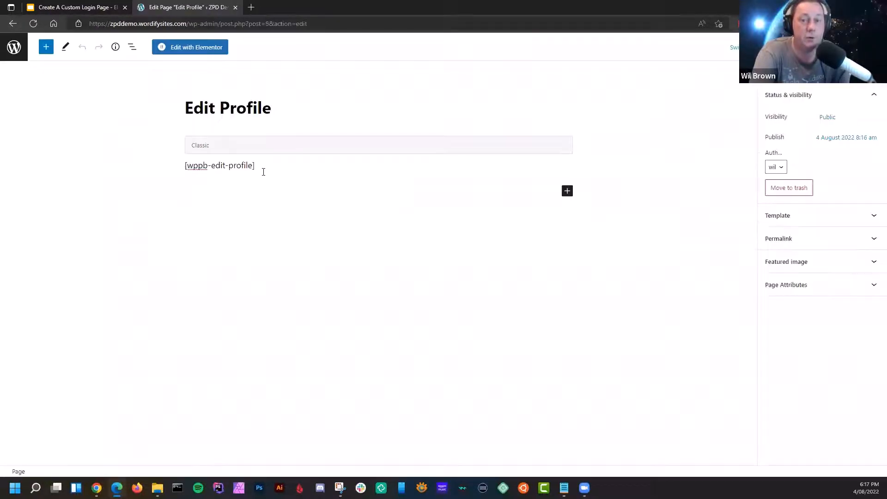
drag(262, 170, 185, 165)
click(12, 24)
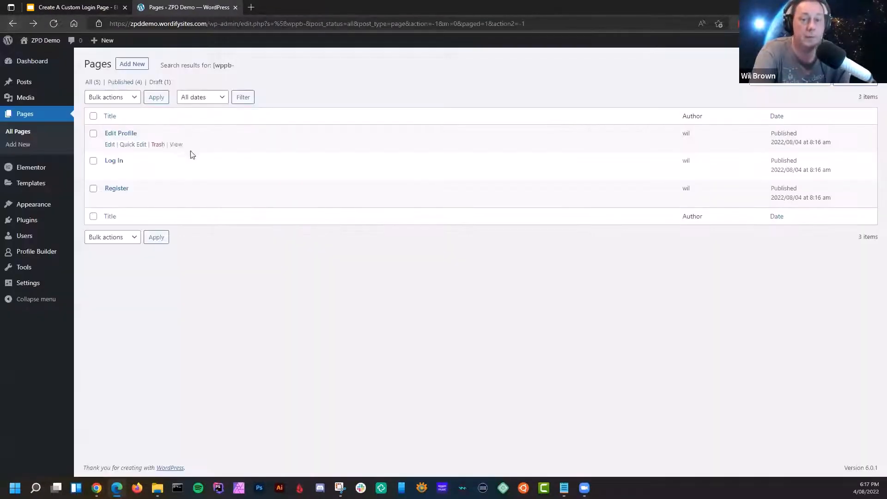
click(119, 188)
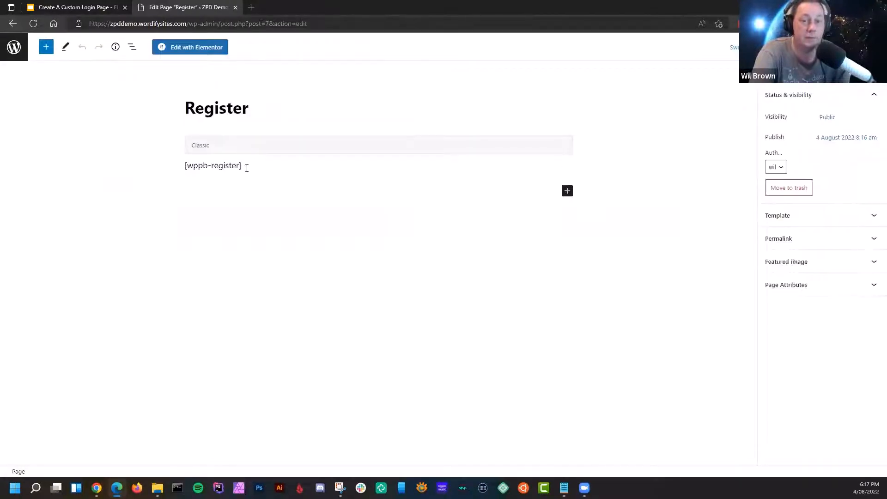
drag(246, 169, 176, 171)
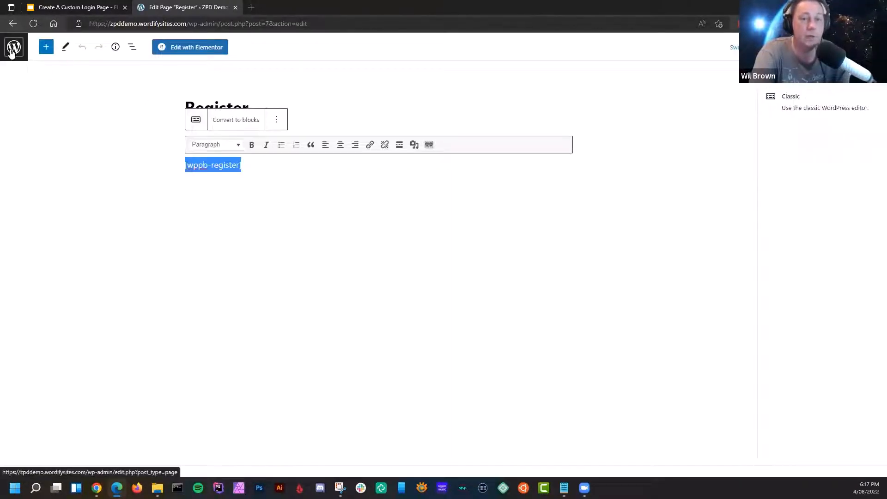
click(13, 24)
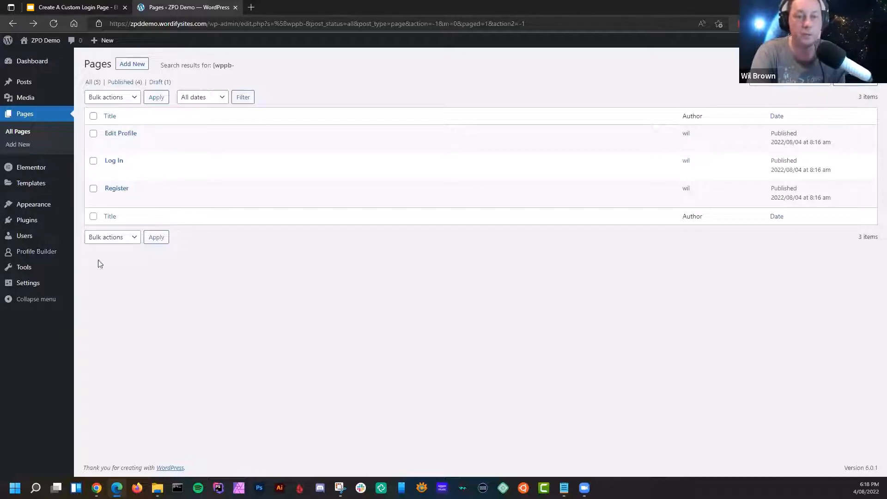
- Review the login, registration and edit profile shortcodes in Profile Builder's basic information
click(42, 257)
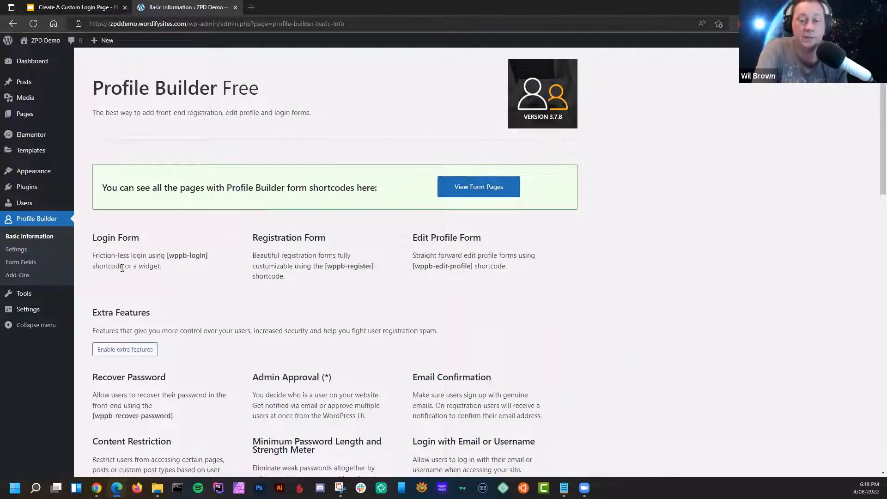
drag(97, 240, 145, 242)
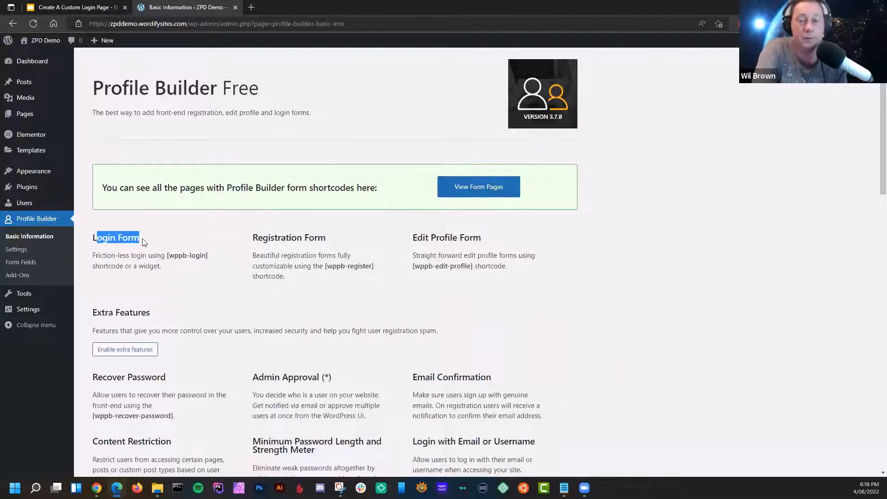
click(286, 239)
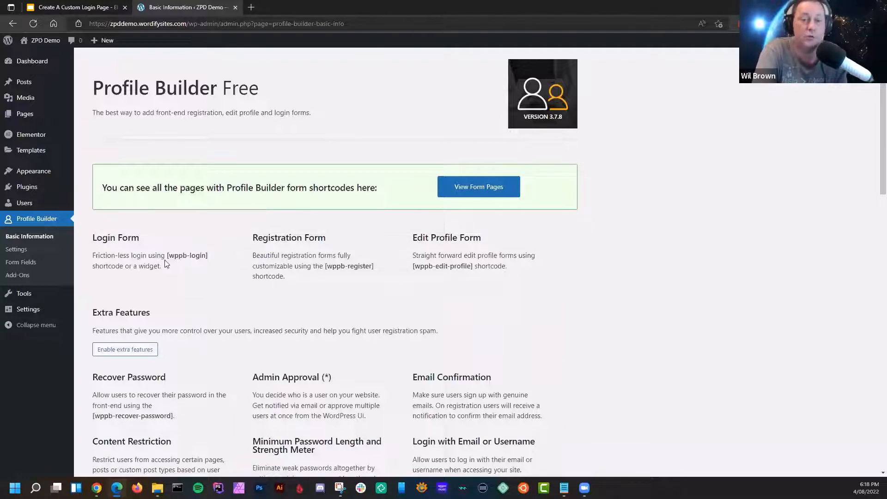
drag(168, 255, 209, 260)
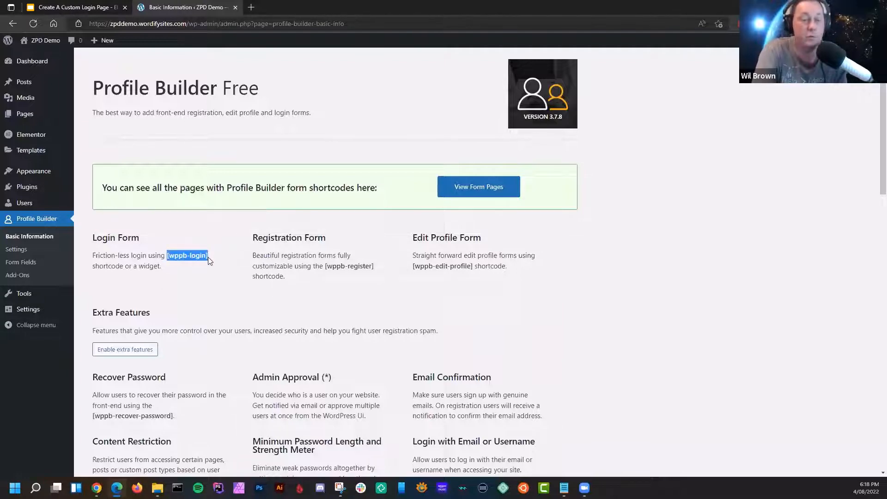
click(209, 262)
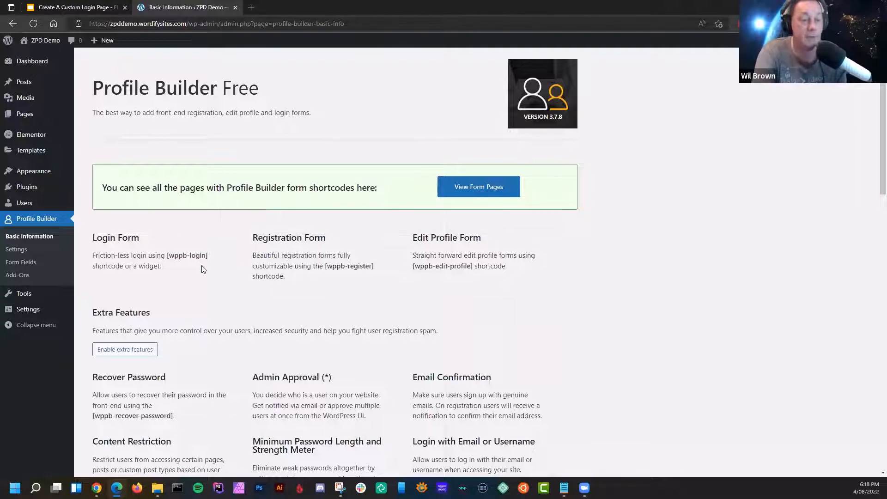
drag(212, 255, 165, 255)
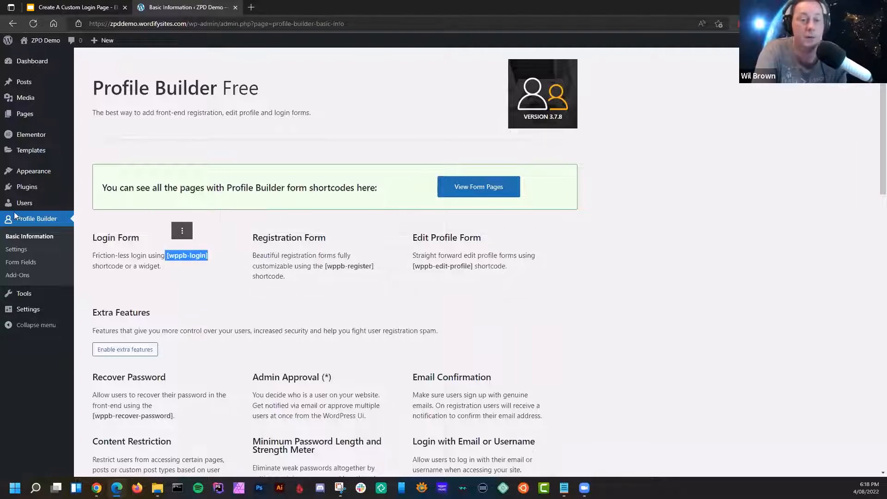
click(235, 271)
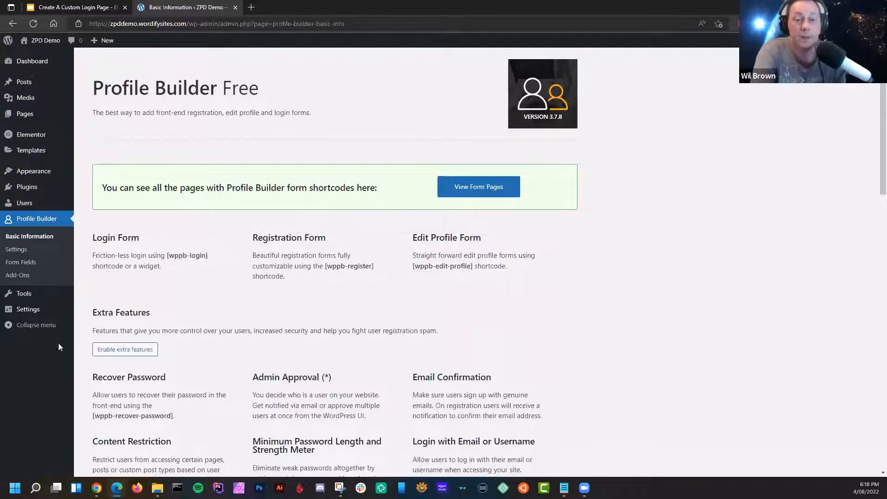
- Open the Profile Builder settings and dismiss the free add-ons migration notice and the Elementor styling notice
click(17, 250)
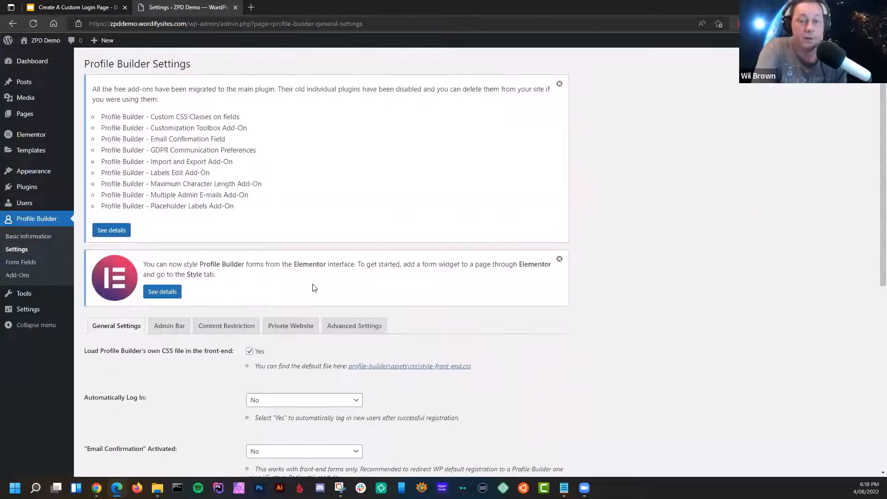
click(560, 84)
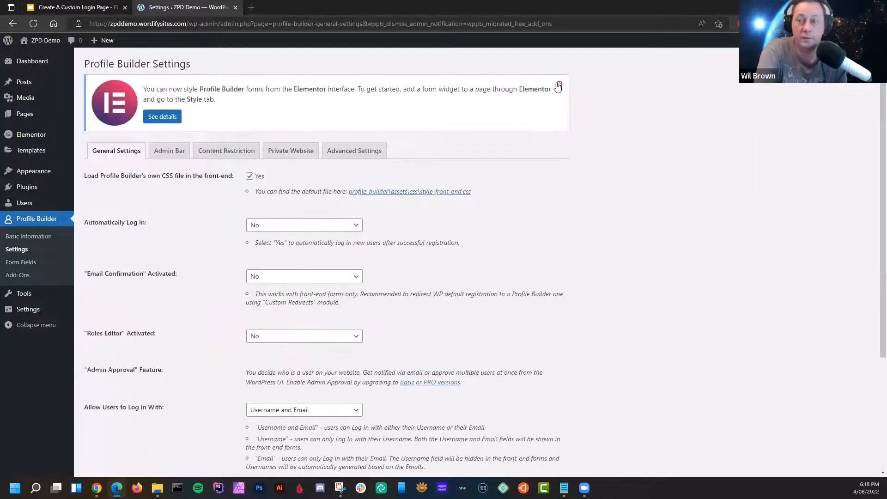
click(559, 85)
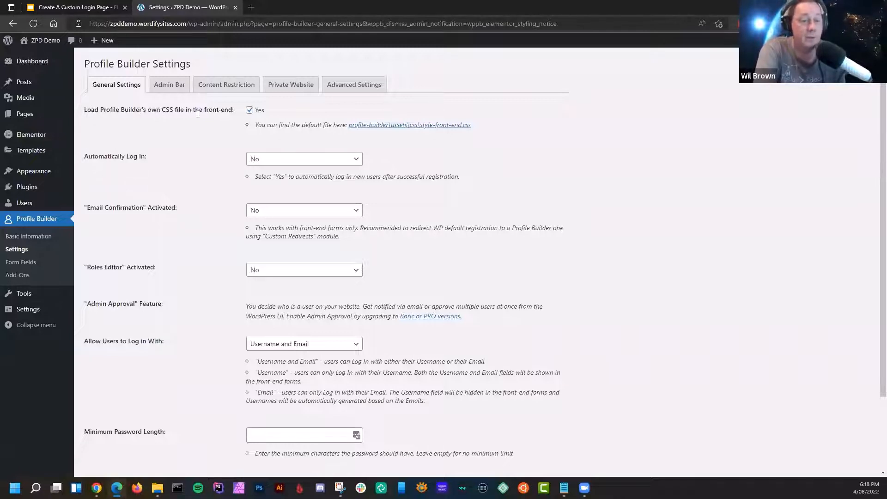
- Disable loading Profile Builder's own CSS file in the front-end and set the minimum password length to 8
click(250, 111)
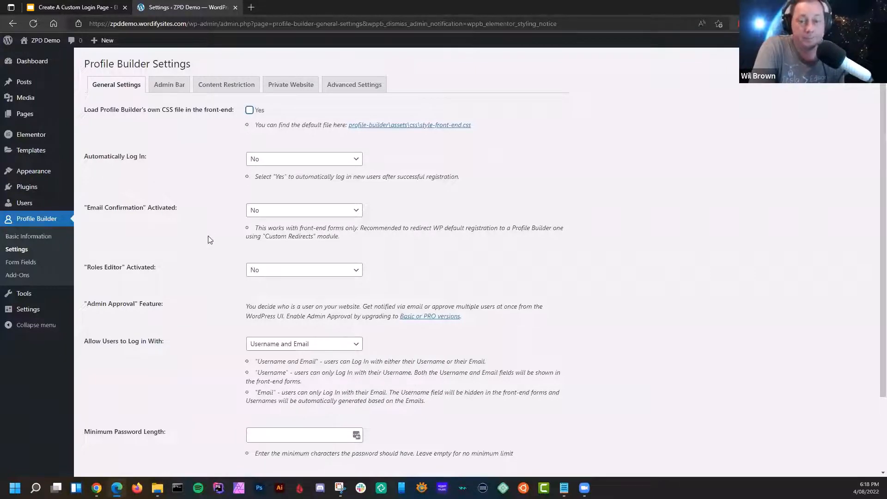
scroll(209, 239, down, 2)
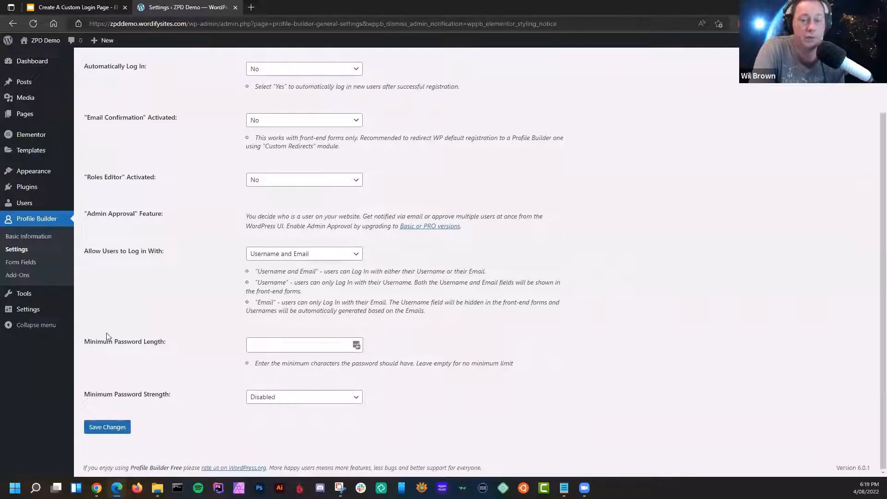
click(272, 345)
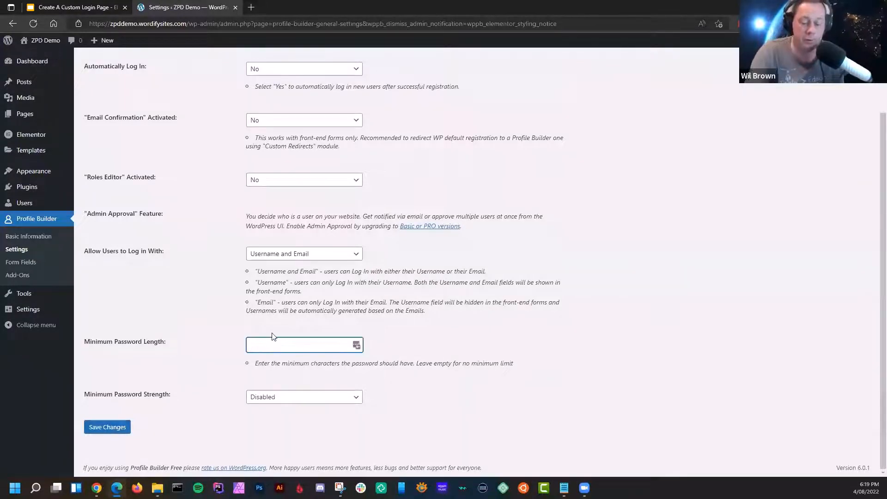
text(8)
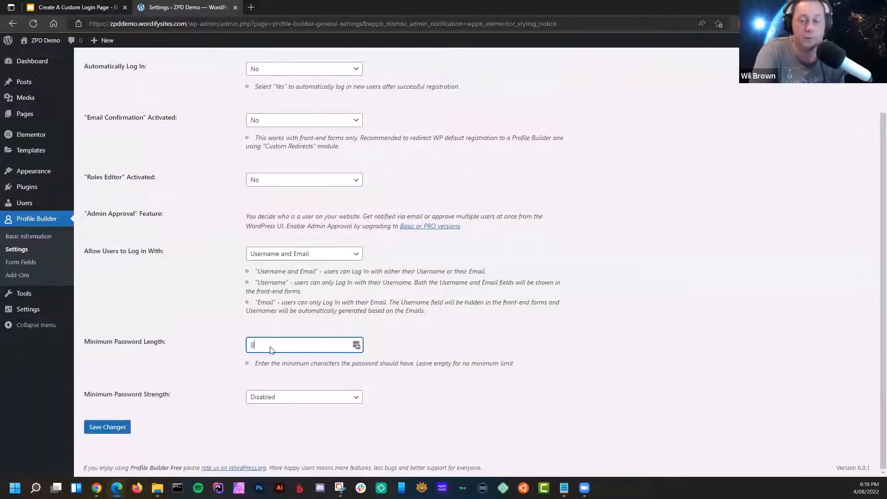
- Set the minimum password strength to Strong and save the Profile Builder settings
click(273, 402)
click(259, 448)
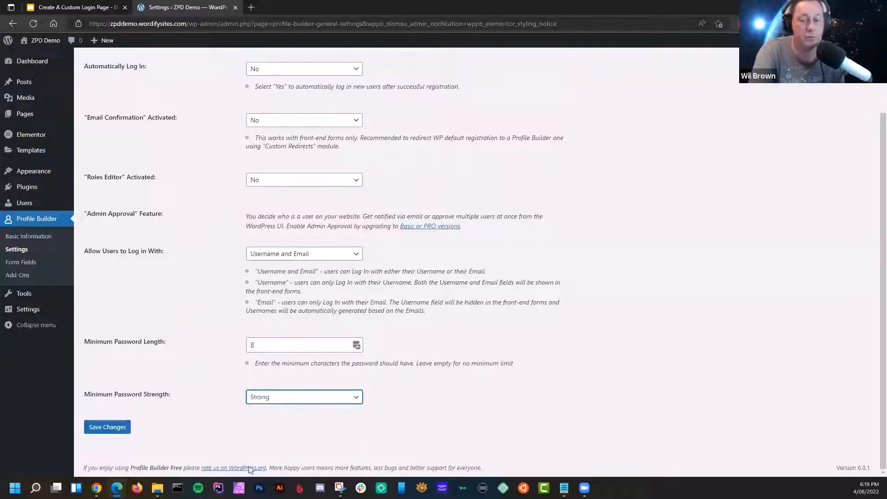
click(110, 430)
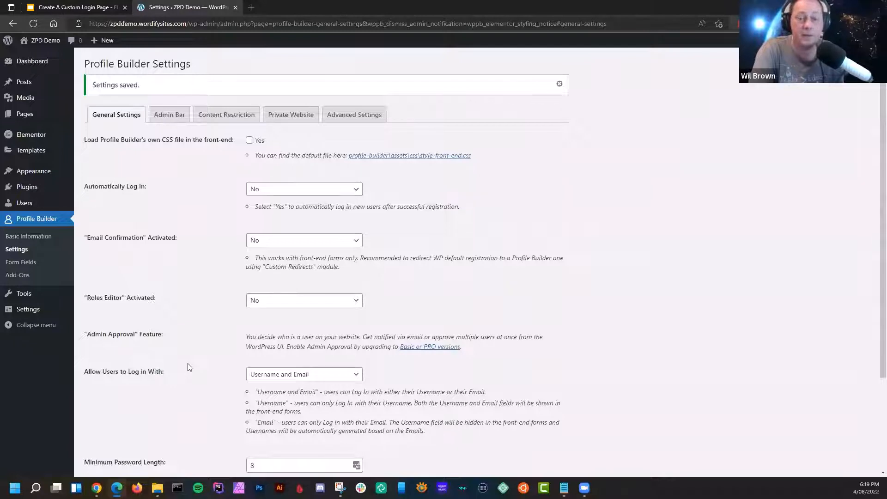
- Review Profile Builder's Admin Bar, Content Restriction, Private Website and Advanced settings, ending back at the general settings
click(172, 115)
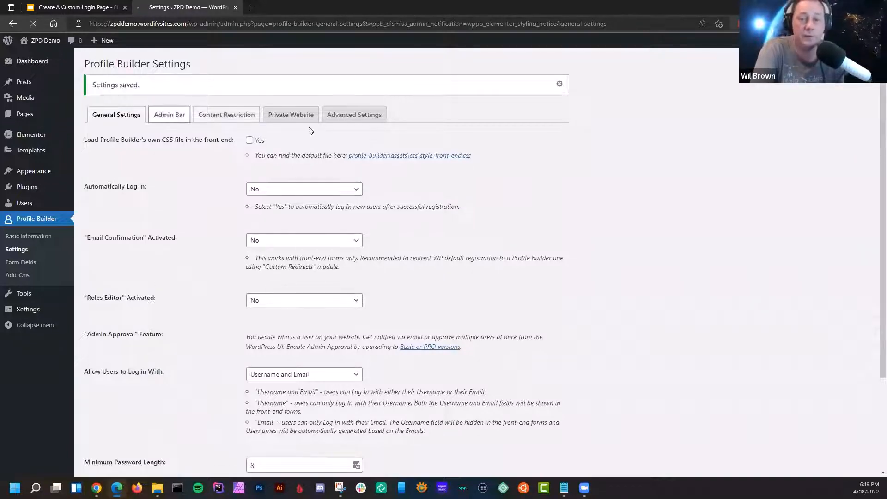
click(227, 85)
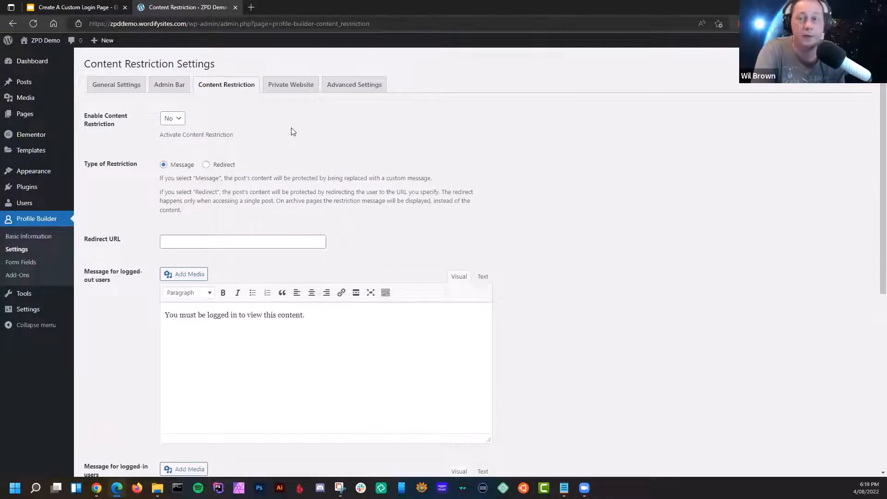
click(280, 88)
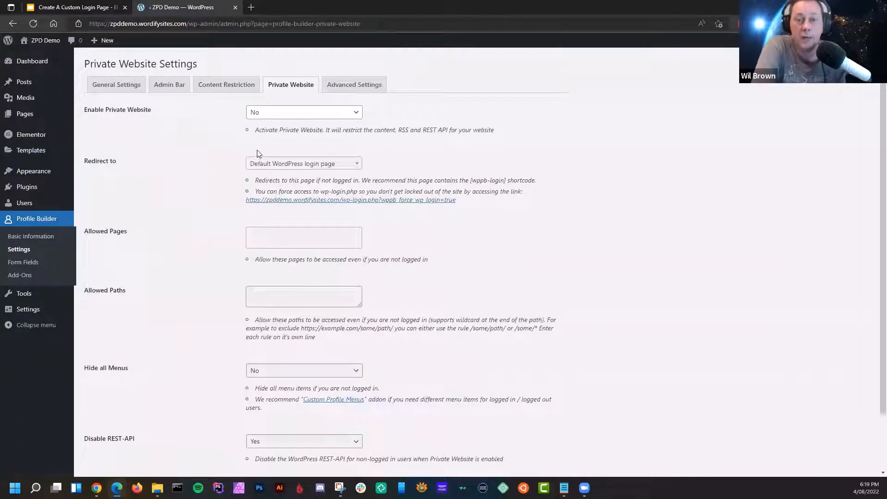
click(369, 91)
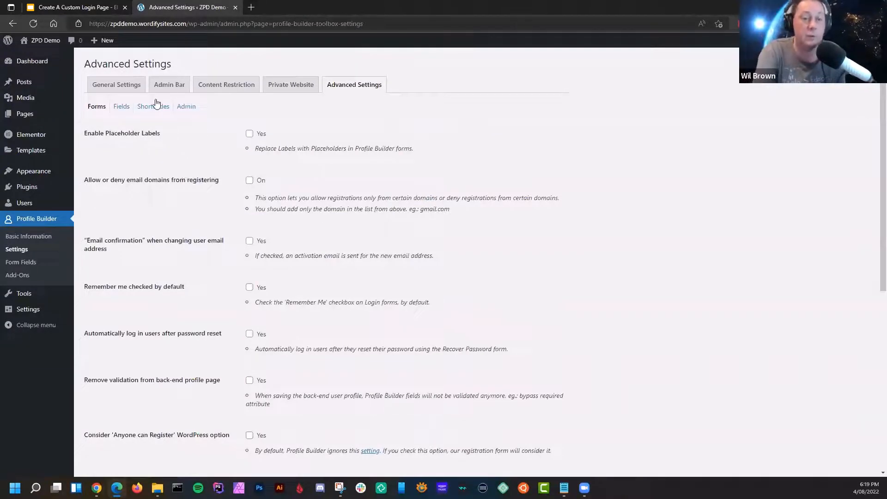
click(96, 87)
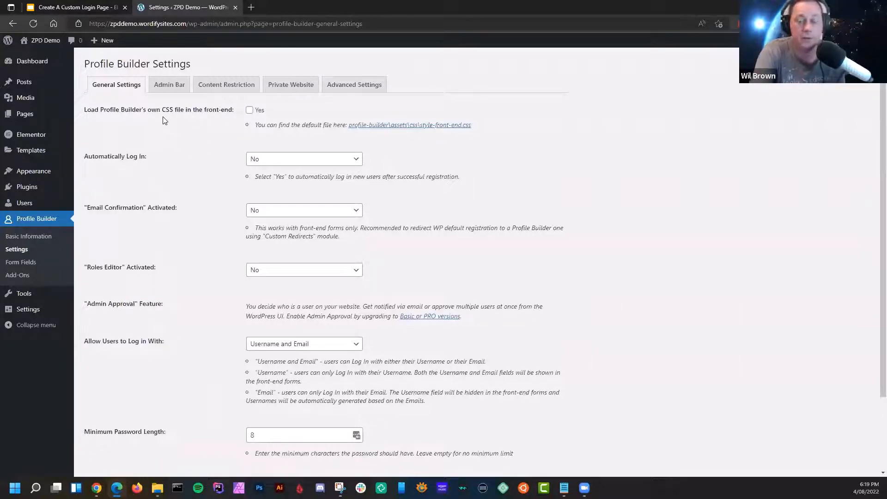
scroll(273, 342, down, 2)
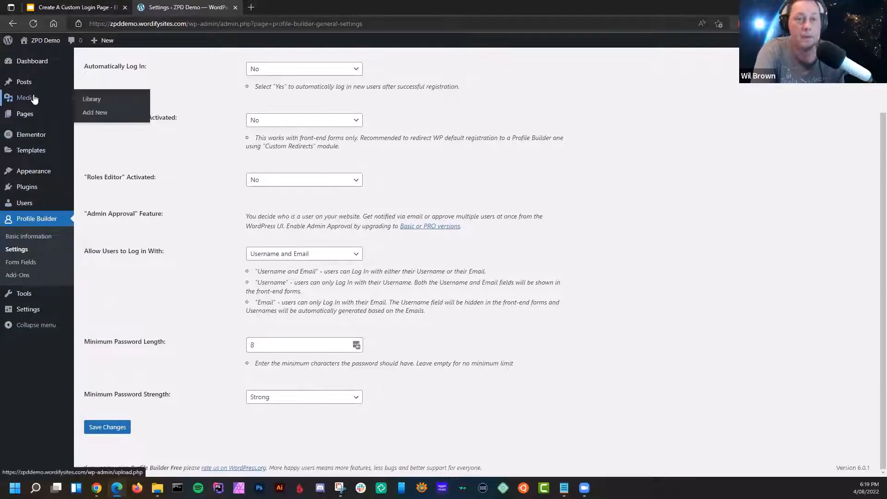
- Open the Log In page from the site's pages and start editing it with Elementor
click(27, 116)
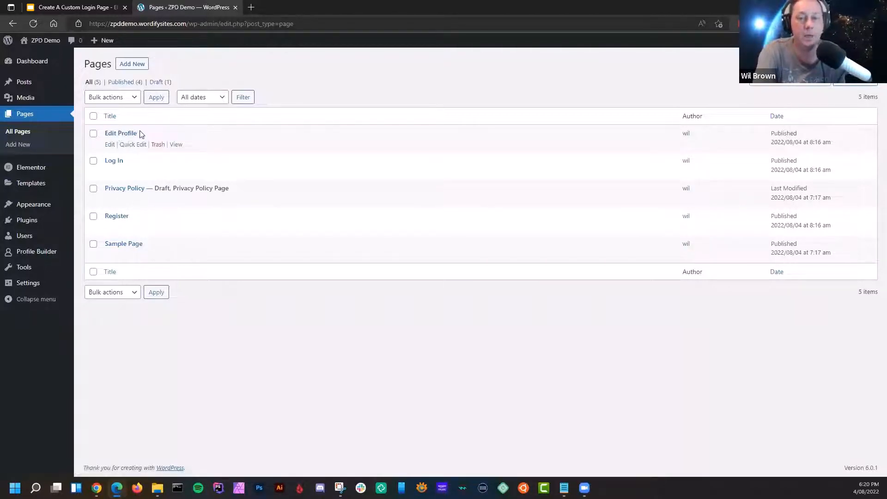
click(115, 162)
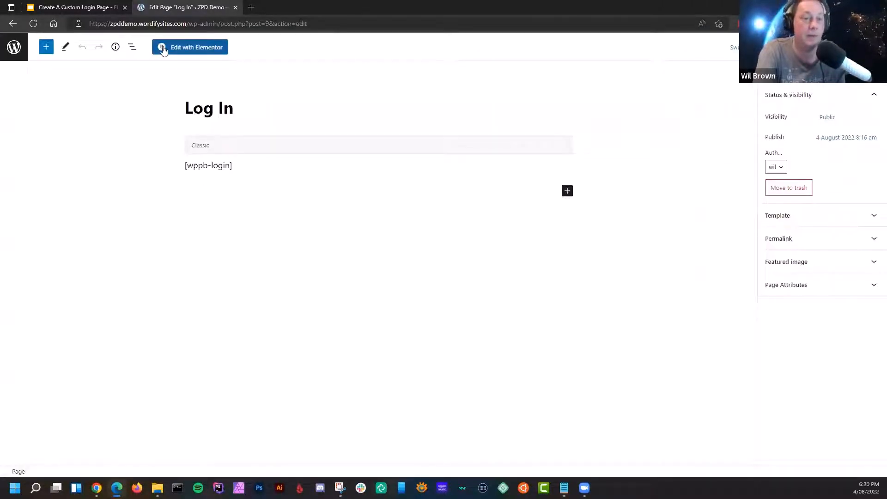
click(164, 50)
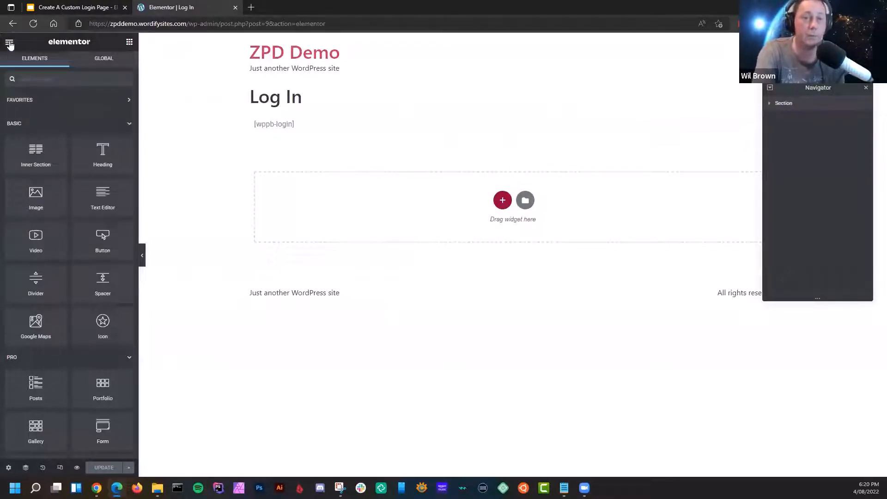
- Exit Elementor to the list of pages and reopen the Log In page with Elementor from there
click(10, 44)
click(51, 225)
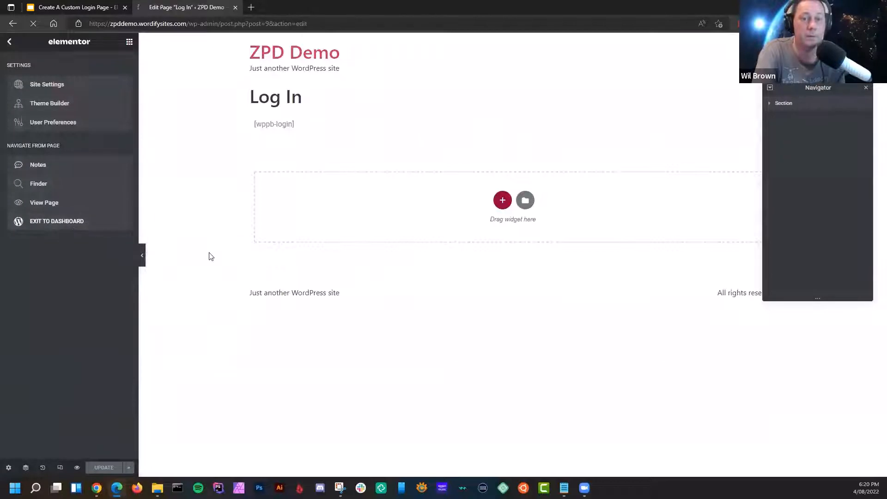
click(15, 48)
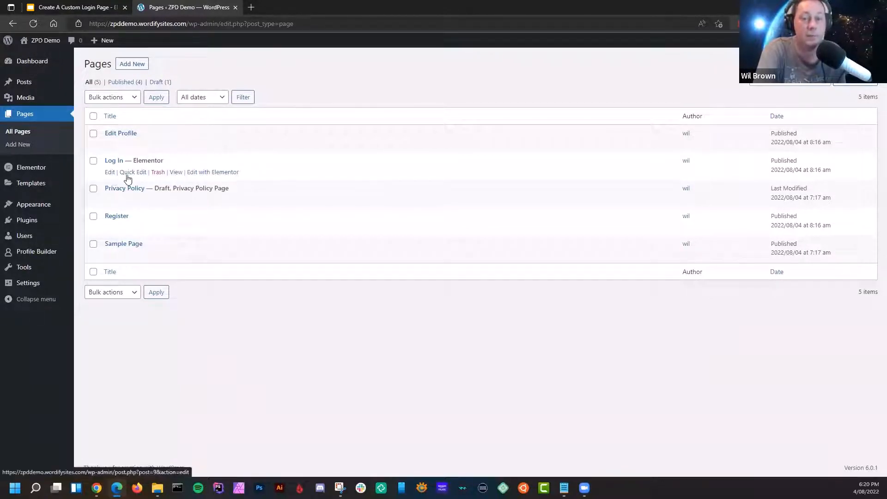
click(209, 175)
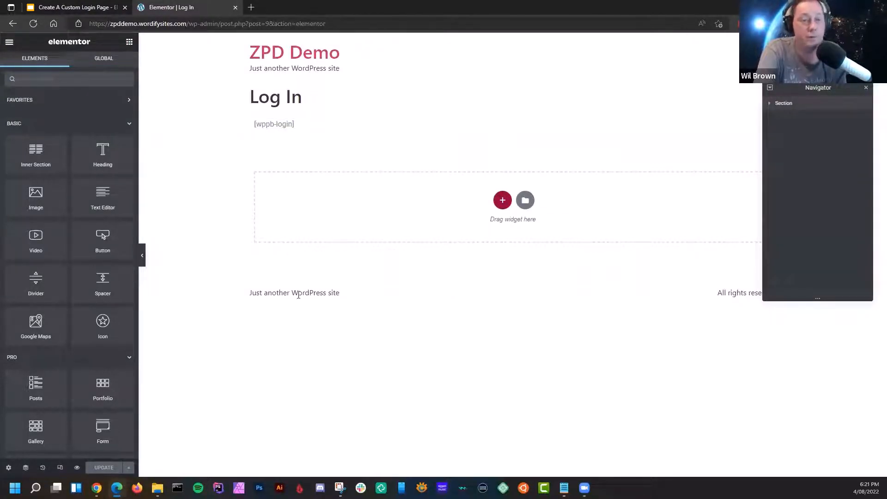
- Close the Navigator, set the Log In page's layout to Elementor Canvas, and update the page
click(867, 88)
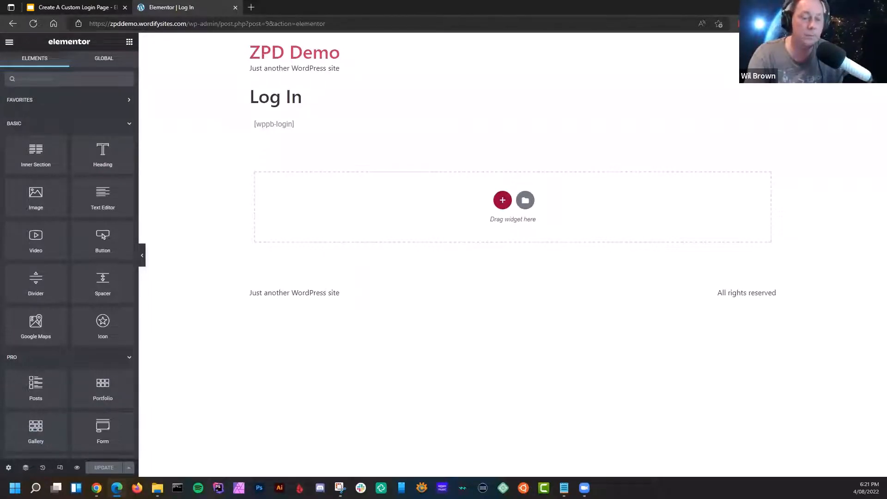
click(8, 468)
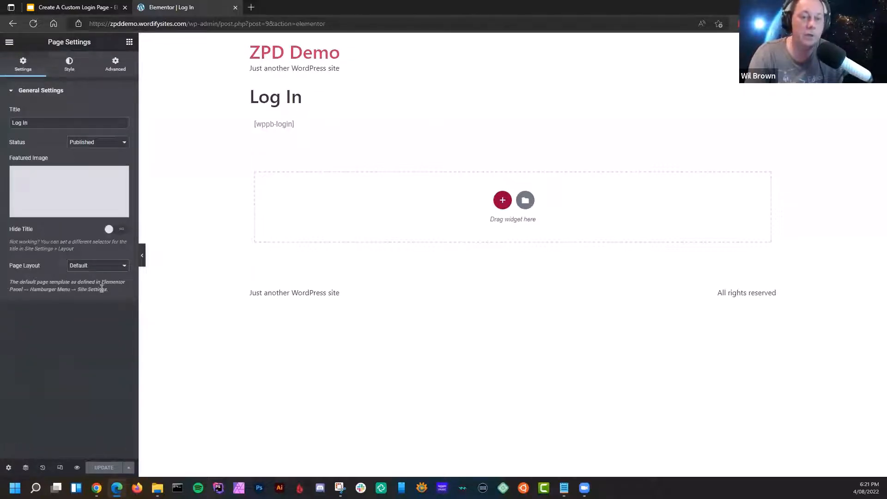
click(124, 266)
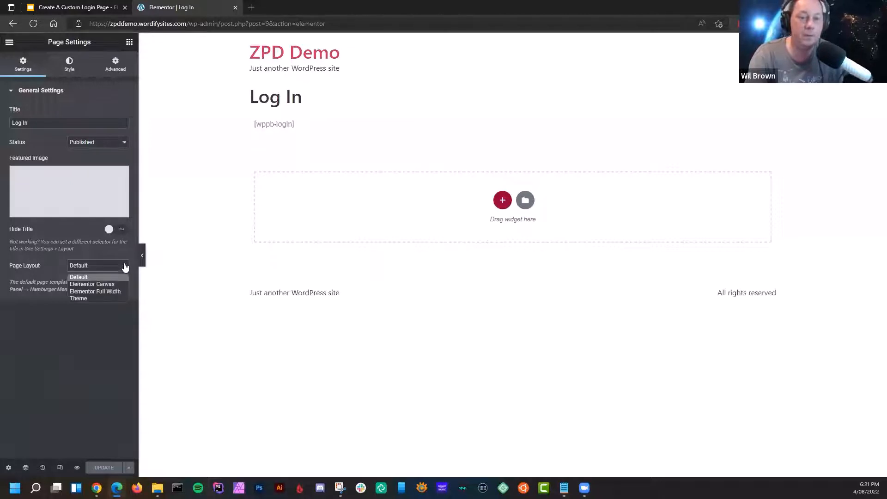
click(98, 284)
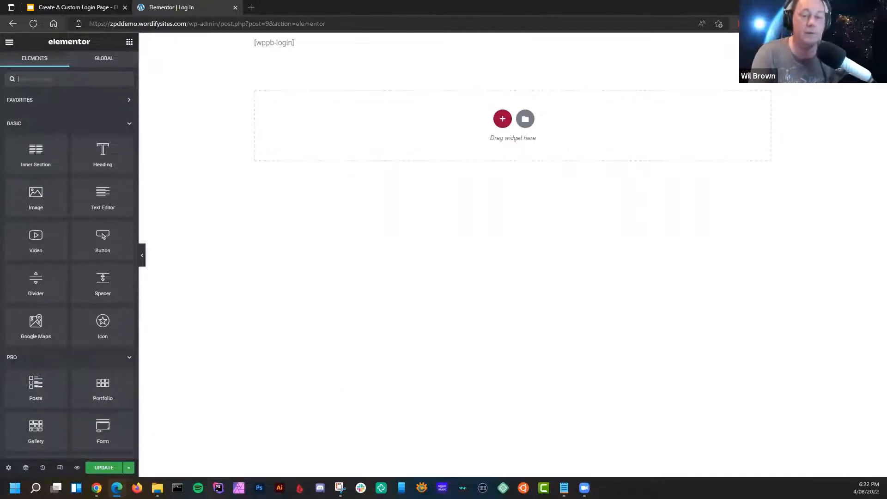
click(111, 467)
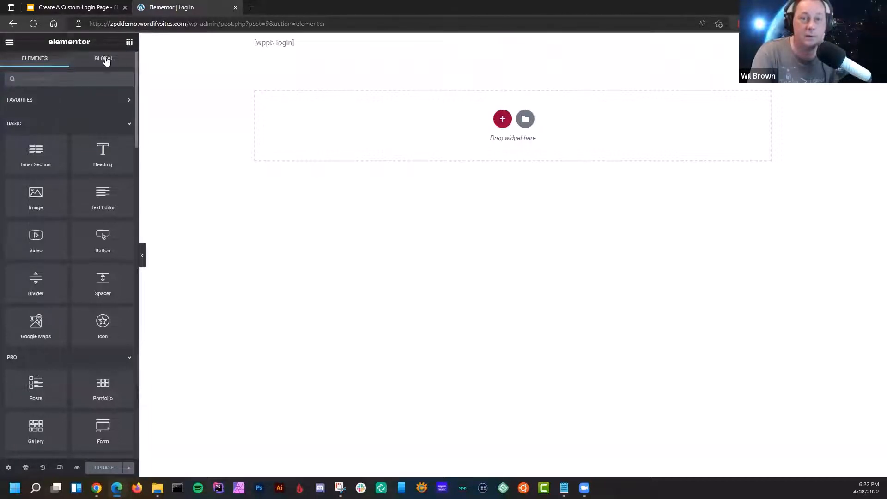
- Set the height of the section containing the login shortcode to Fit To Screen
mouse_move(422, 50)
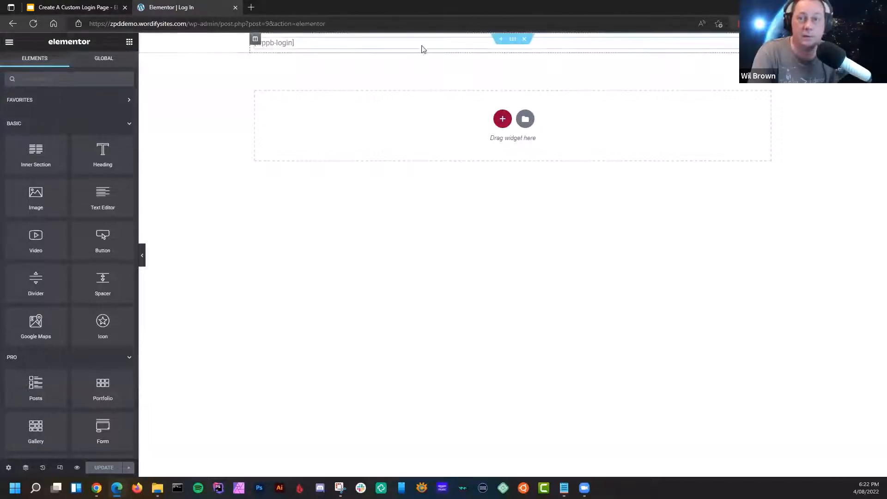
click(513, 40)
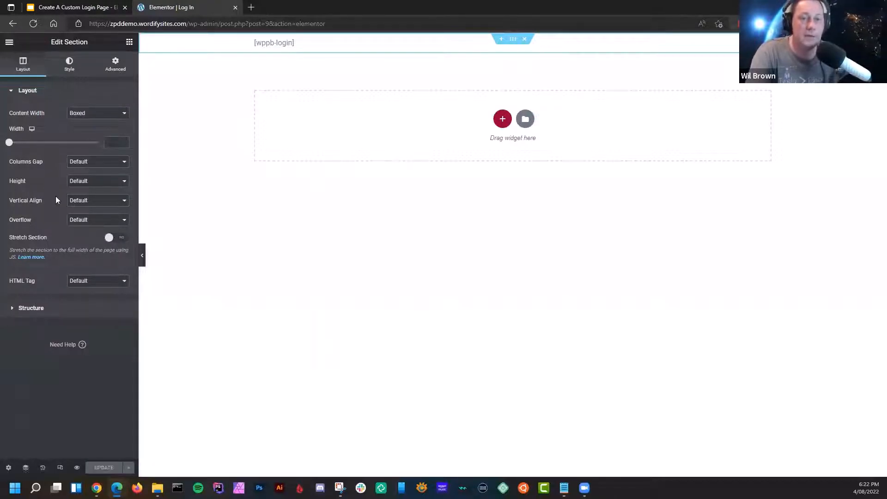
click(96, 181)
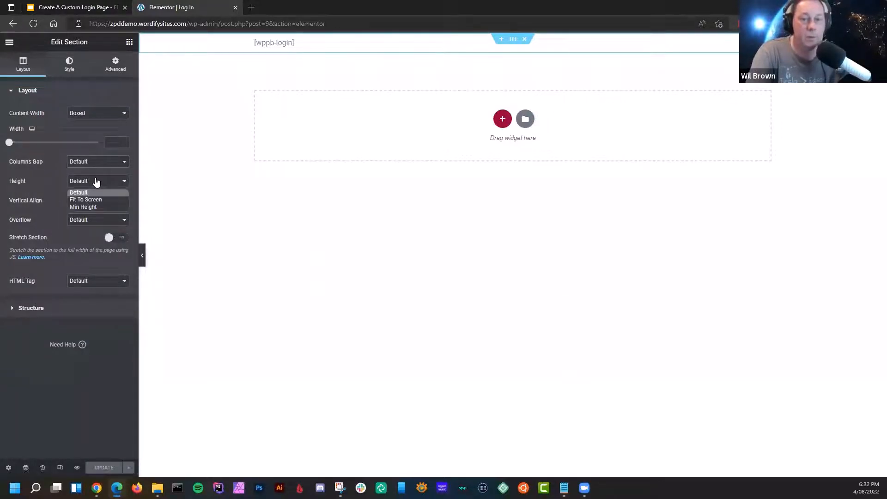
click(98, 200)
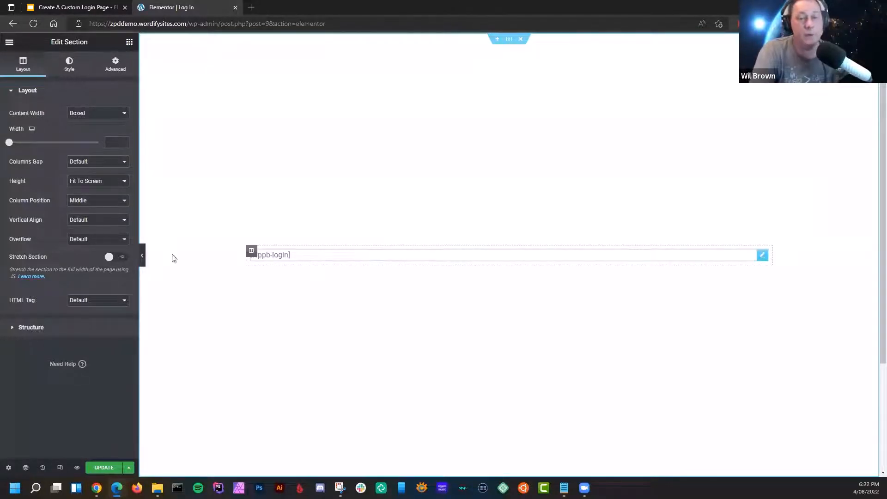
- Try Middle vertical alignment on the login section, and restore it to Default
click(113, 221)
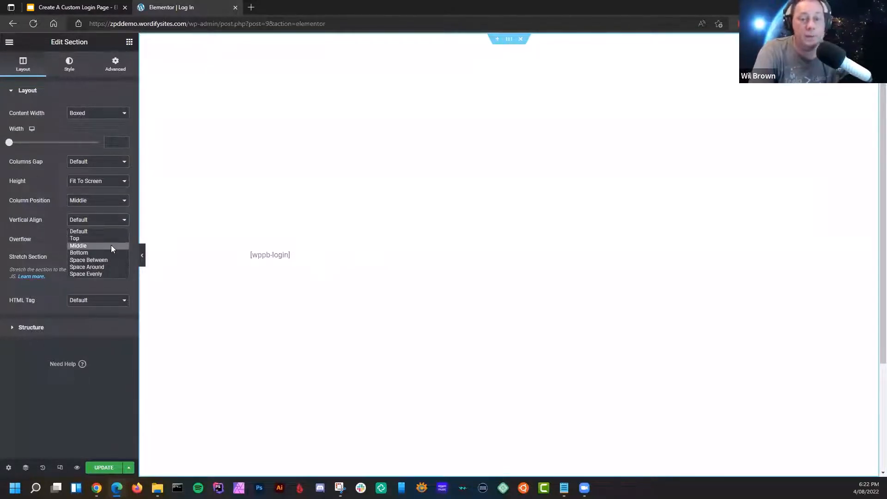
click(110, 245)
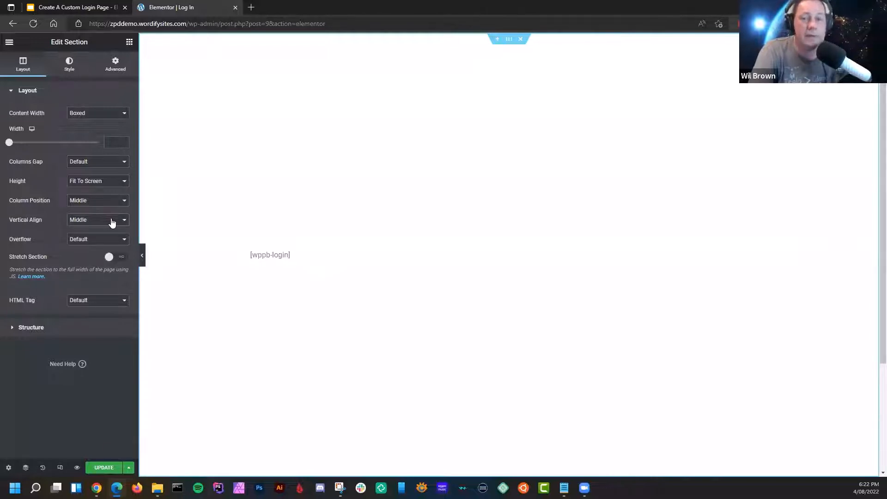
click(94, 224)
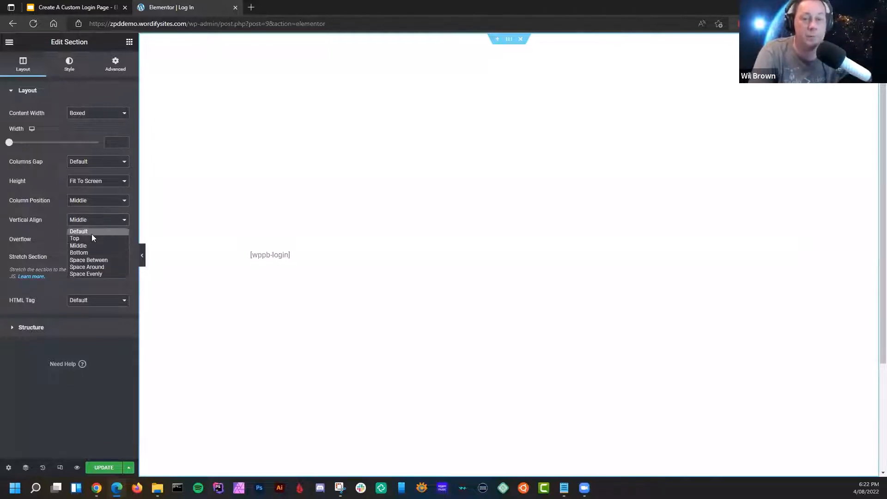
click(91, 232)
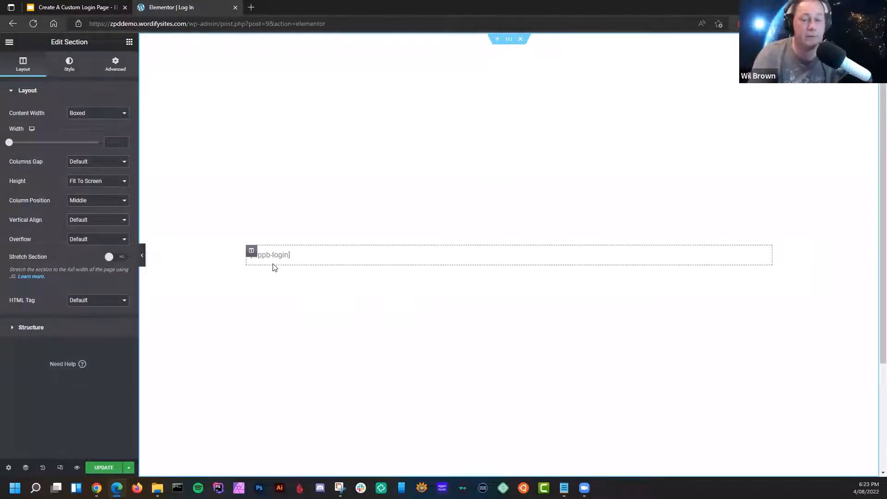
- Update the Log In page and exit Elementor to the list of pages
click(104, 468)
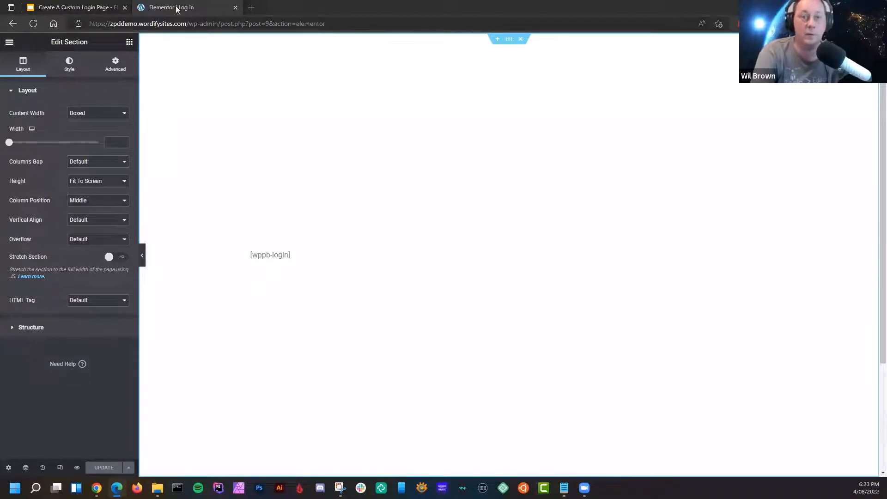
click(9, 42)
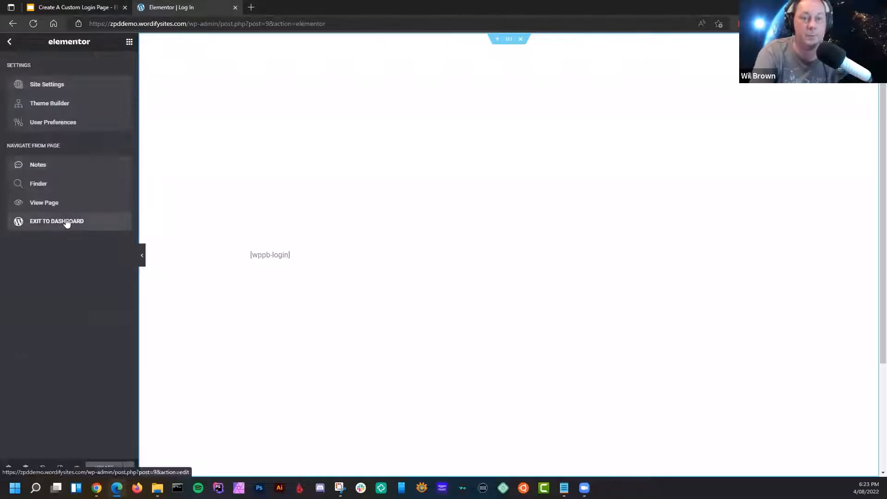
click(65, 222)
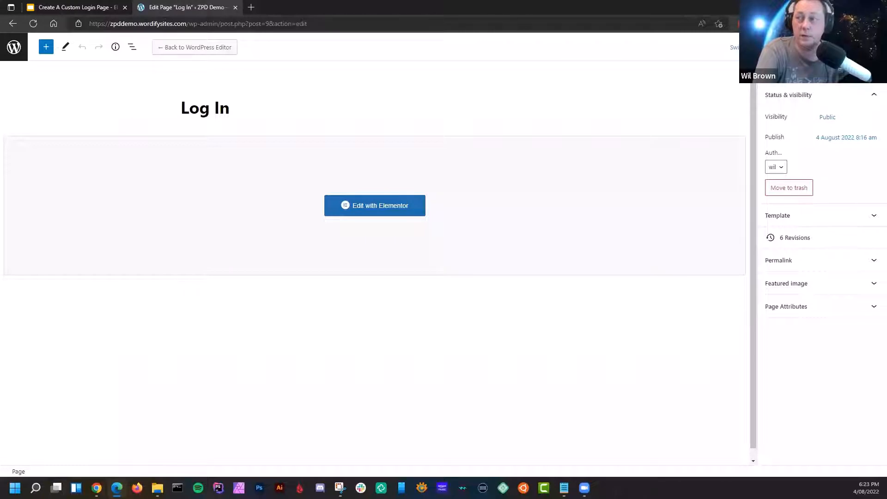
click(20, 52)
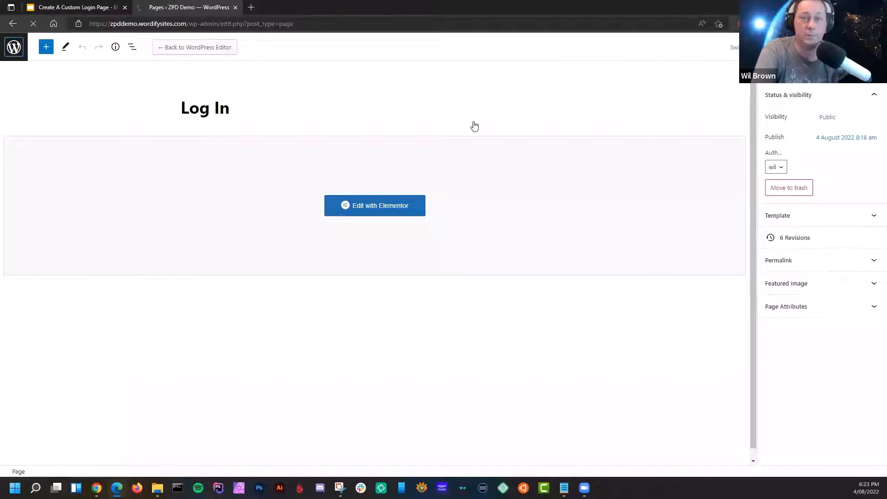
- Log out of WordPress to view the default login screen, and log back in with the saved credentials
mouse_move(850, 40)
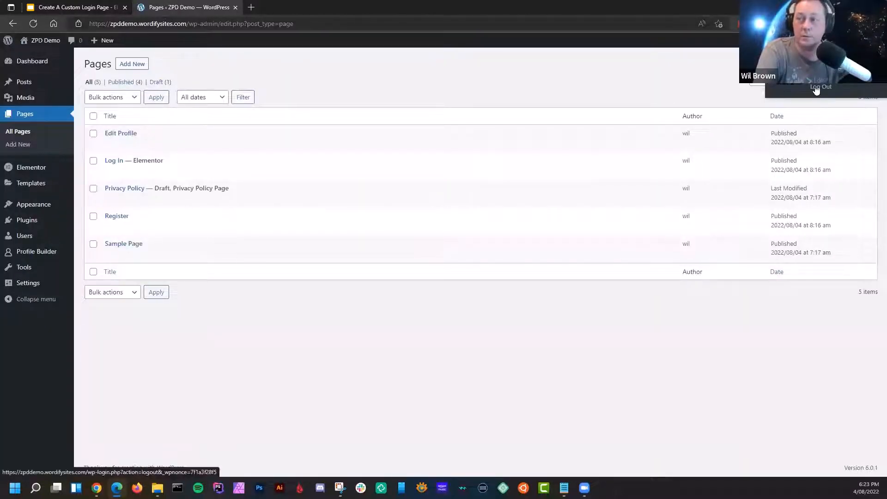
click(815, 90)
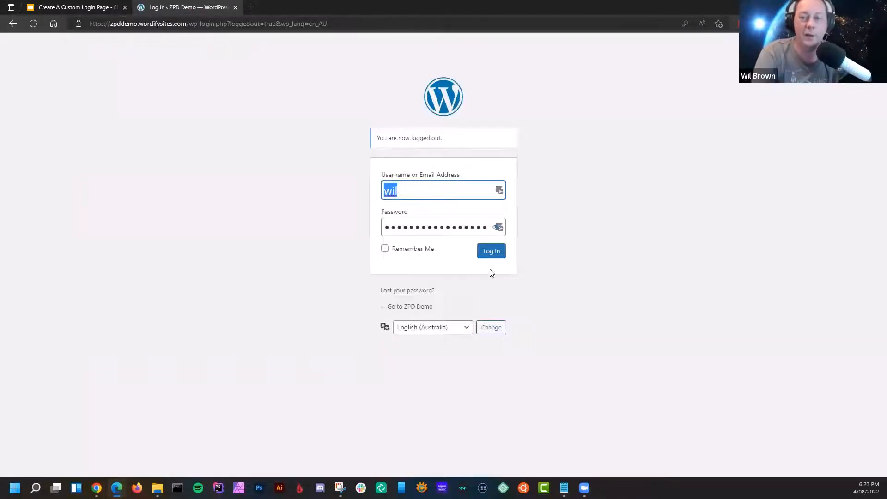
click(491, 251)
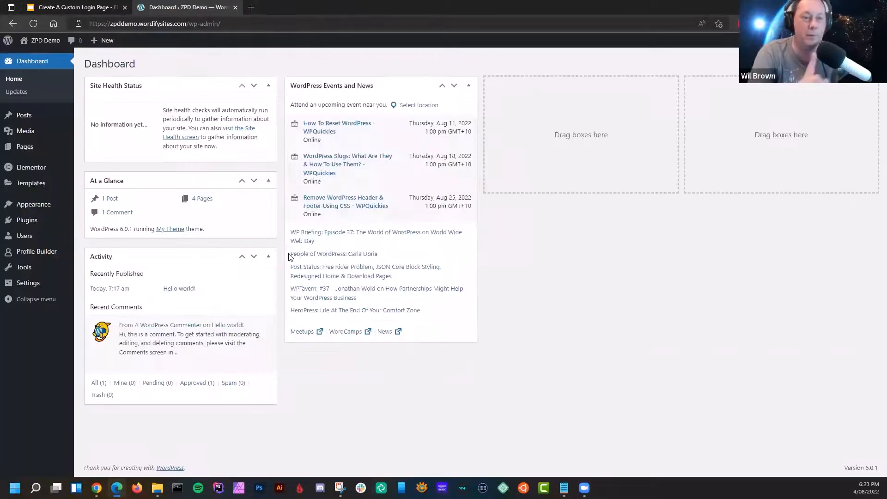
- Open the Log In page for editing, and open its live page from the log-in permalink in a new tab
click(40, 148)
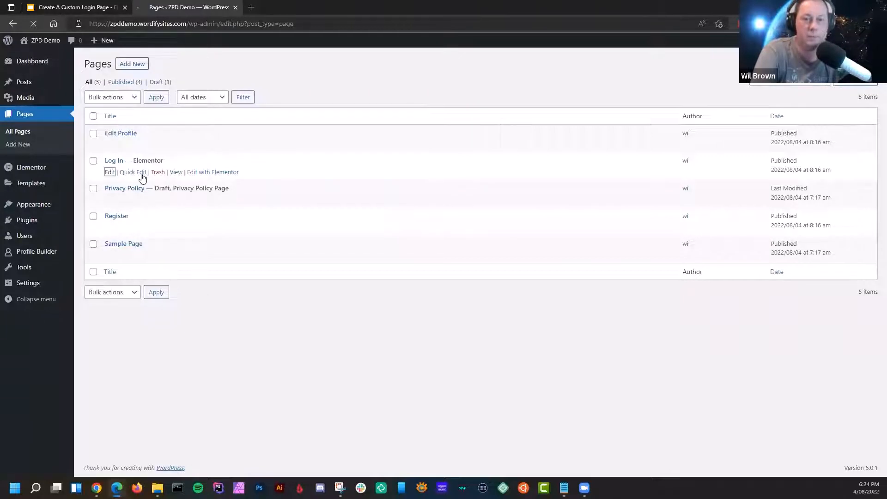
click(110, 172)
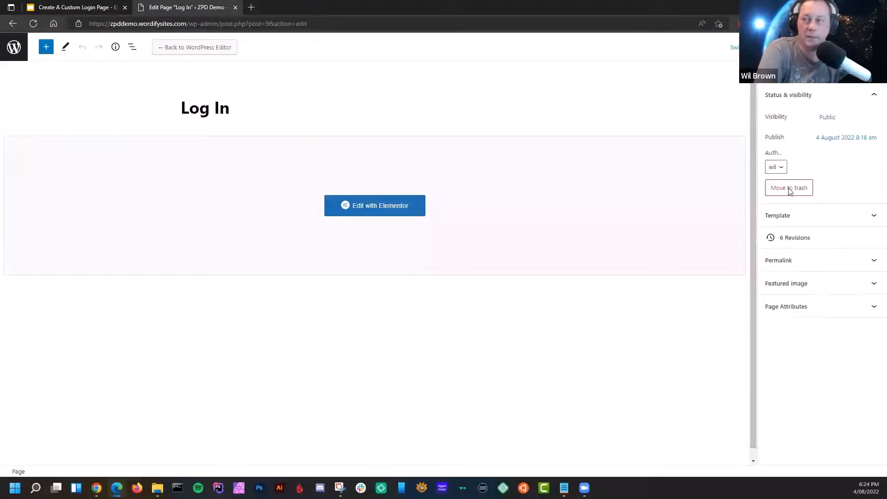
click(794, 266)
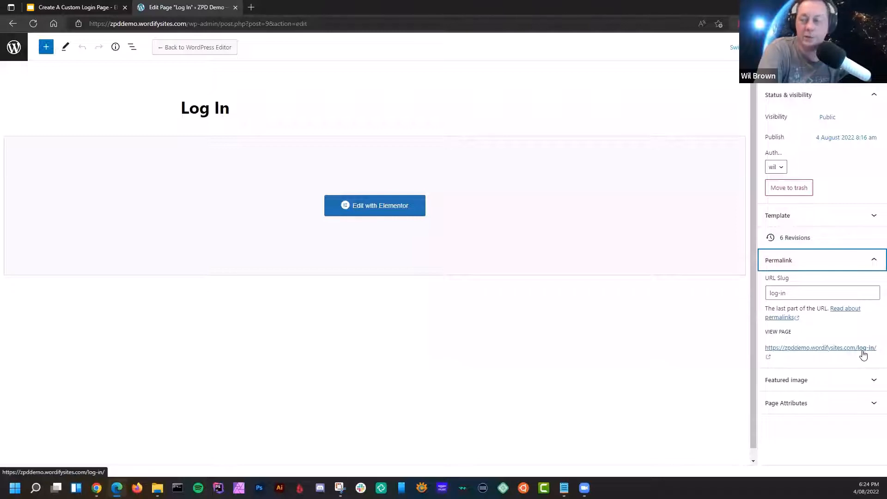
right_click(862, 353)
click(768, 181)
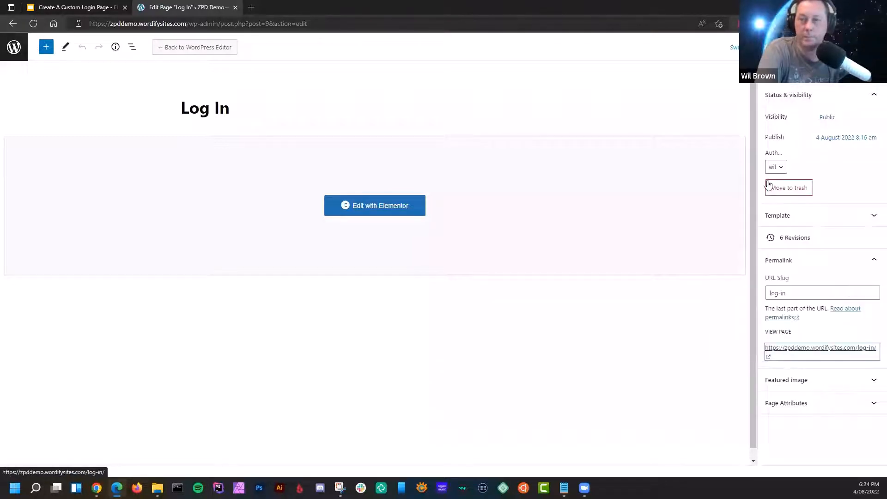
click(288, 5)
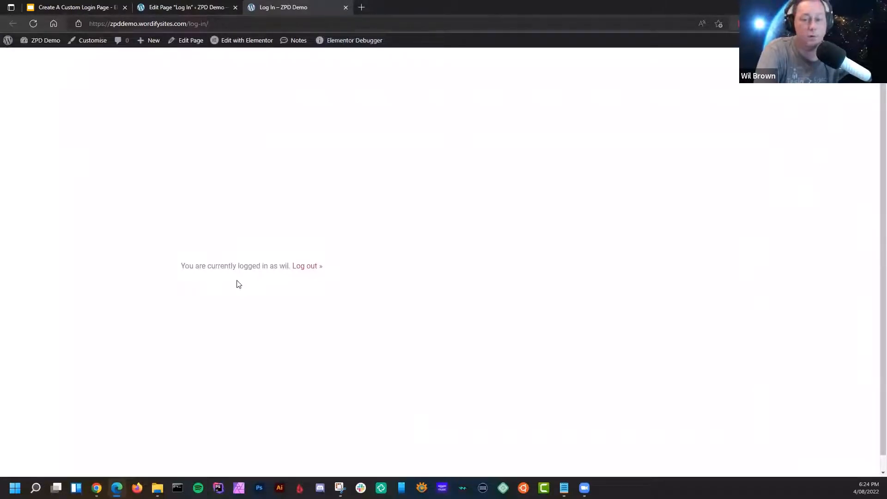
- Log out through the custom login page, log back in with the saved credentials, and close the page
click(303, 268)
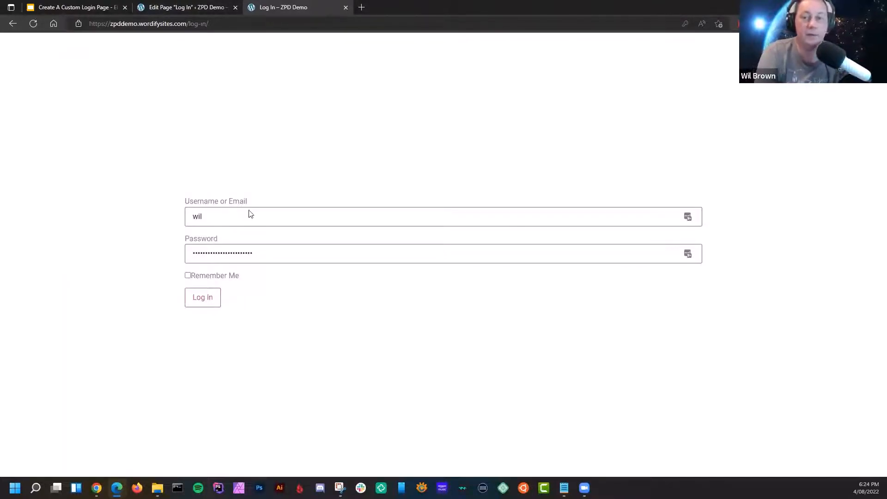
click(210, 299)
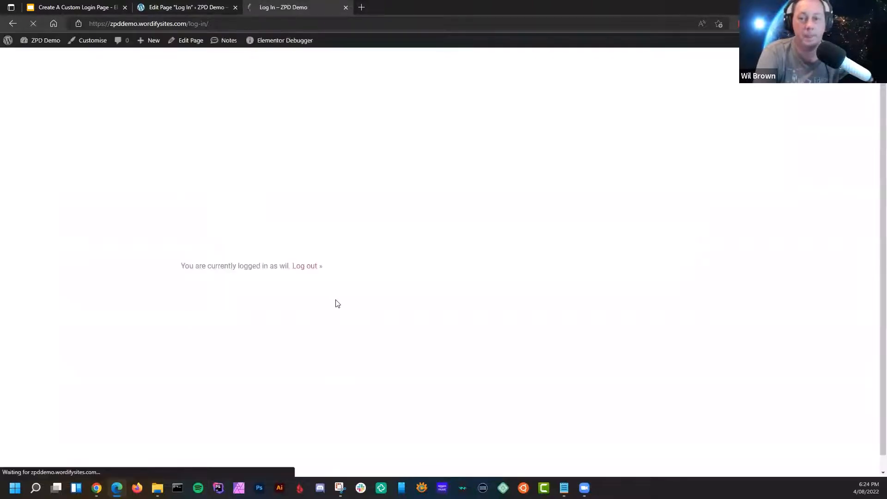
click(345, 7)
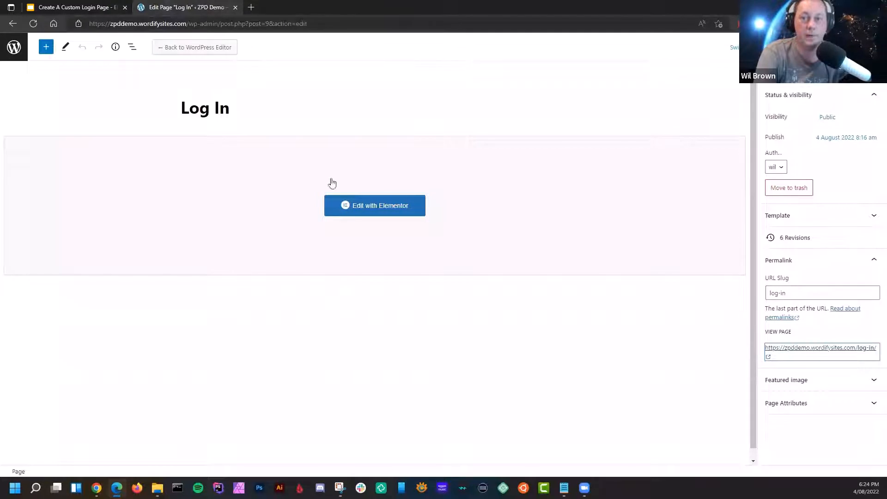
- Add an Image widget above the login shortcode in Elementor, and view its dynamic image sources
click(374, 207)
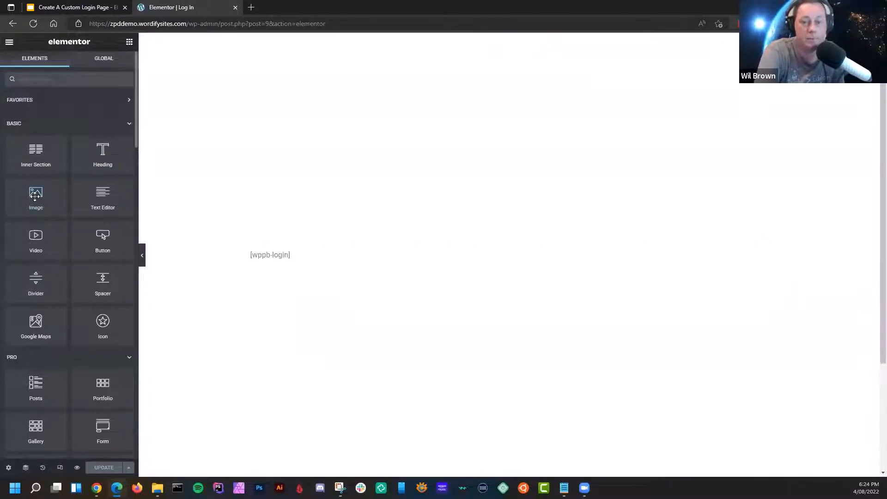
drag(35, 196, 335, 250)
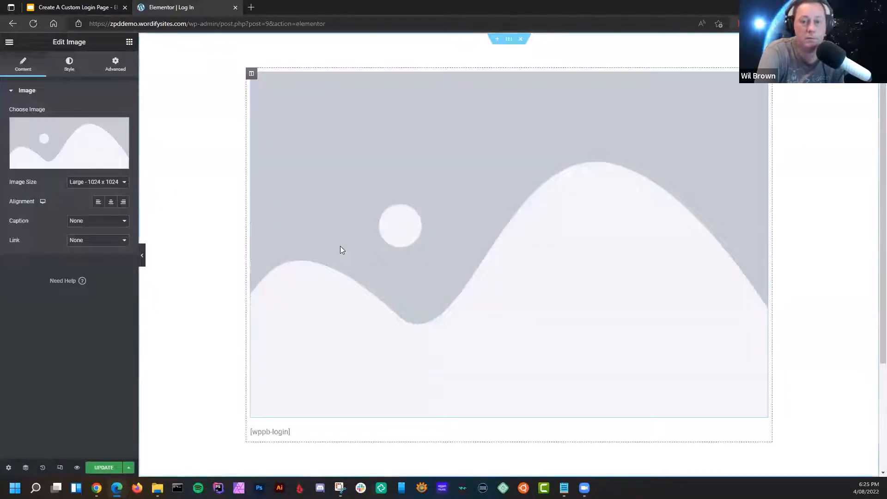
mouse_move(116, 136)
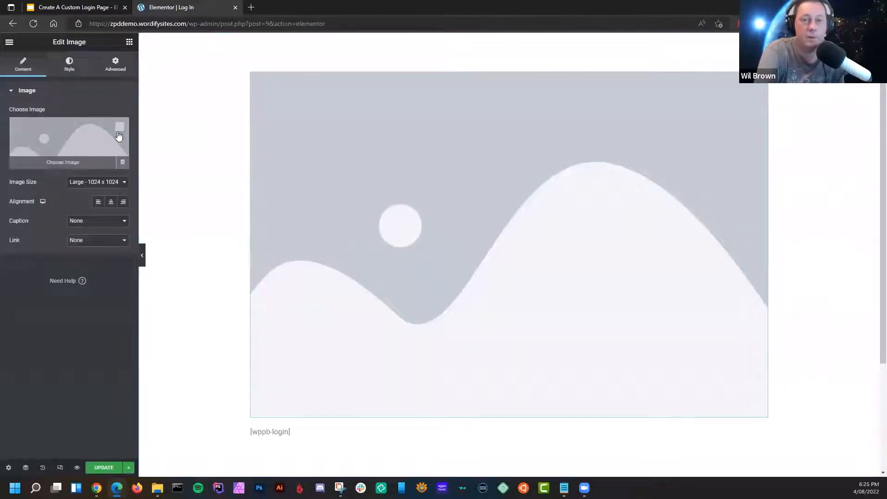
click(123, 163)
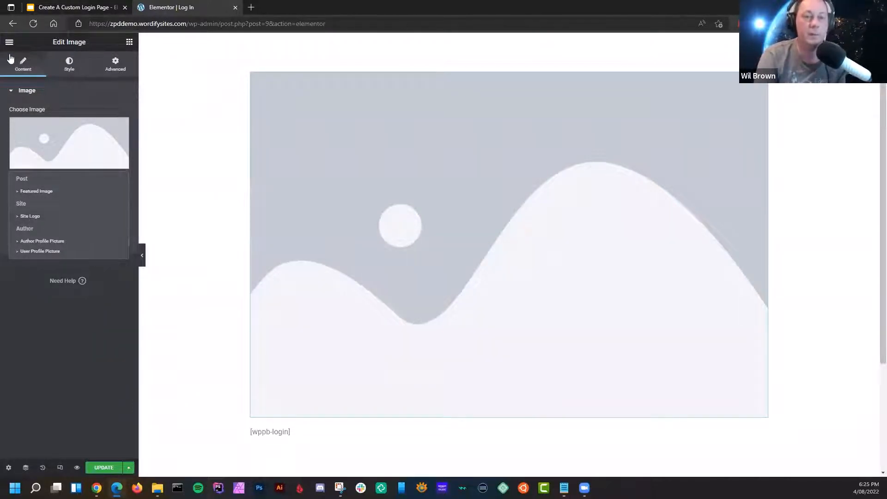
click(76, 94)
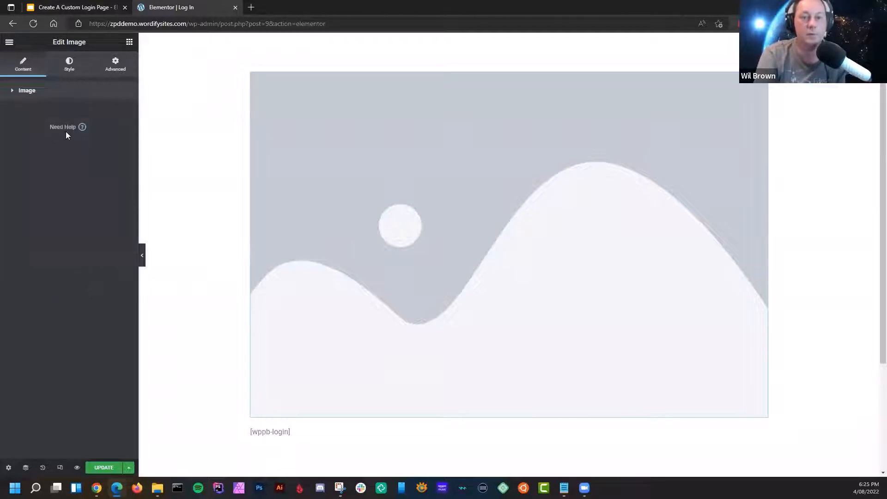
- Insert the company logo from the Media Library into the image widget
click(15, 95)
click(63, 166)
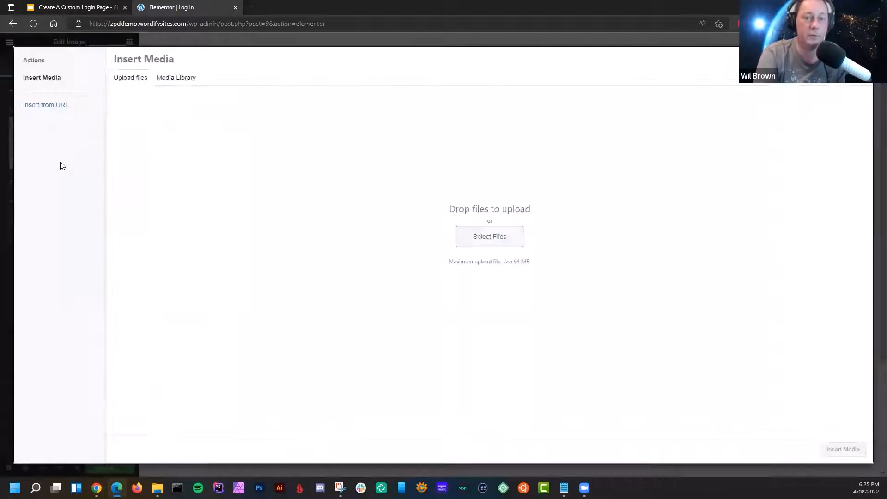
click(188, 81)
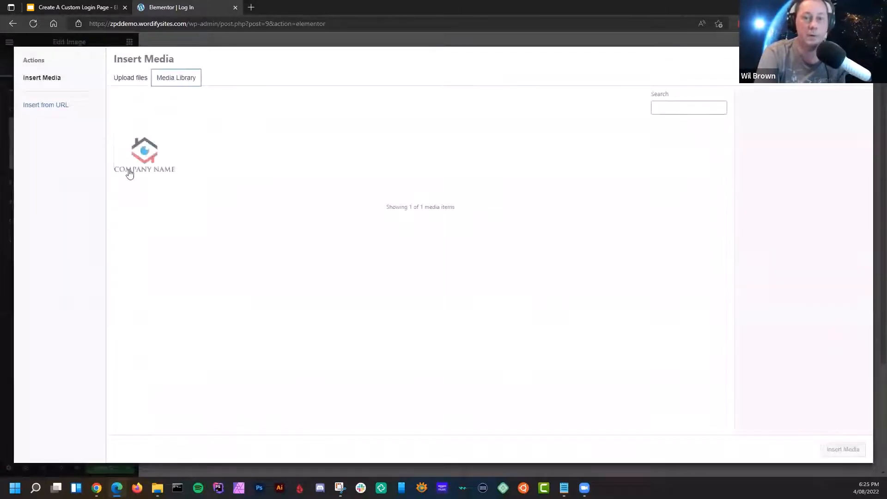
click(143, 155)
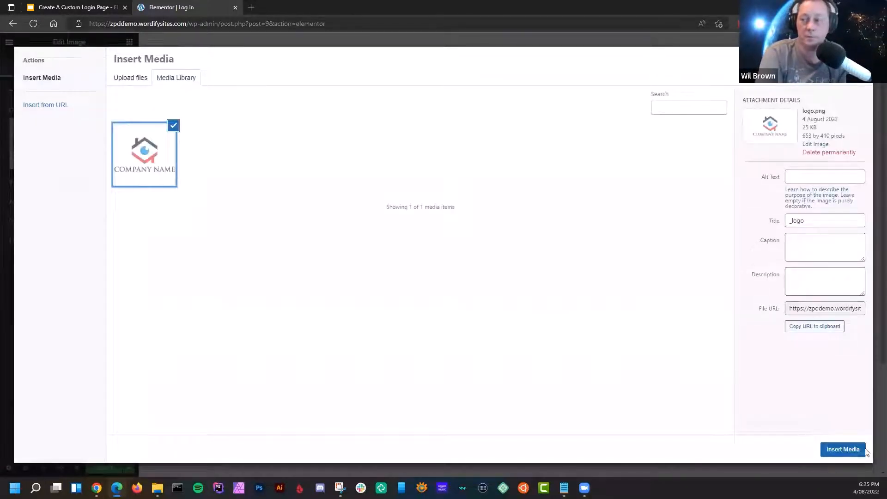
click(843, 449)
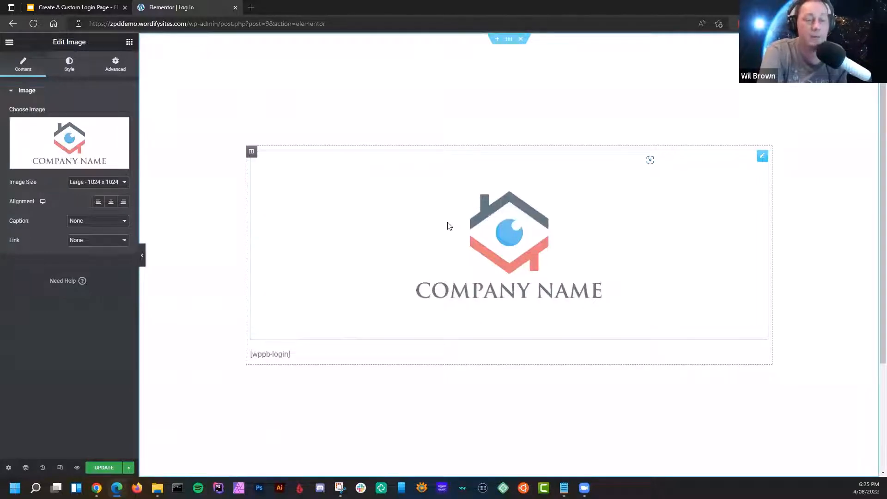
- Try the logo image at Medium - 300 x 300, and set its size to Thumbnail - 150 x 150
click(124, 184)
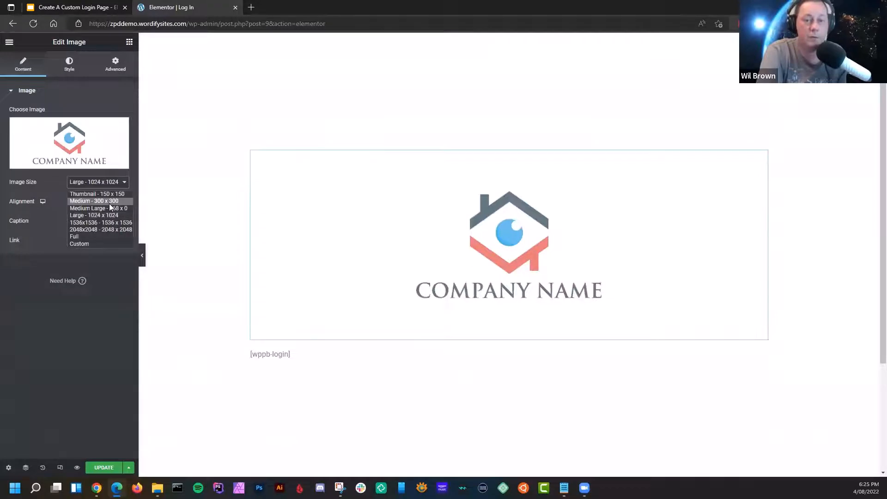
click(109, 200)
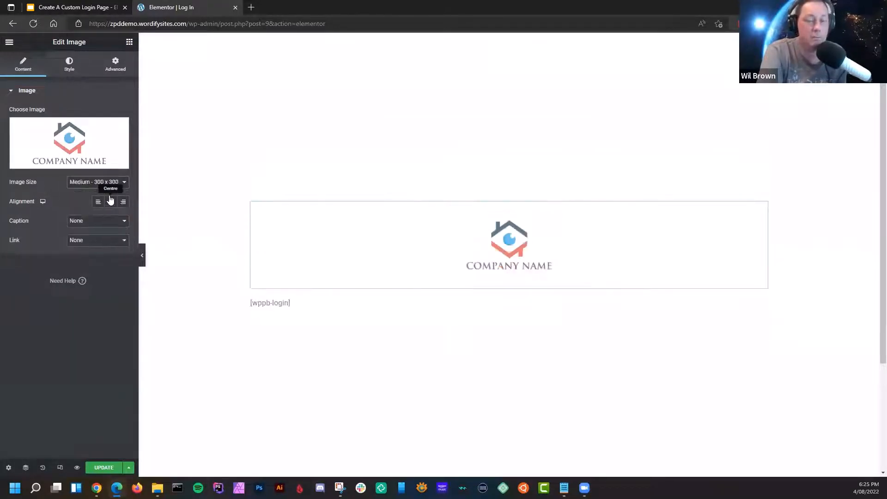
click(121, 185)
click(110, 195)
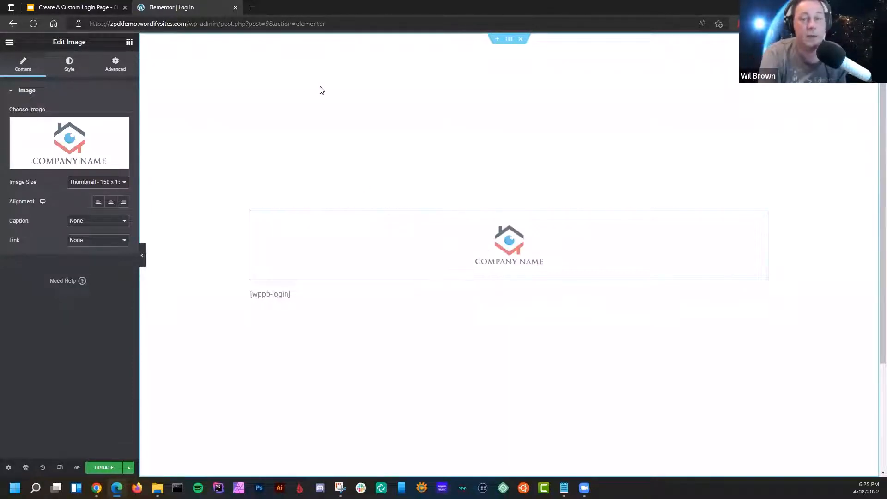
- View the dynamic tags available for the logo image, including Site Logo
mouse_move(116, 162)
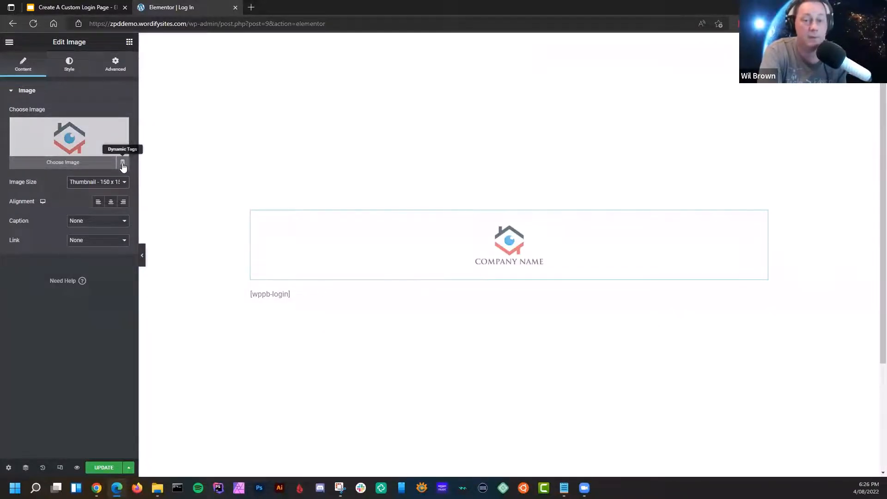
click(123, 165)
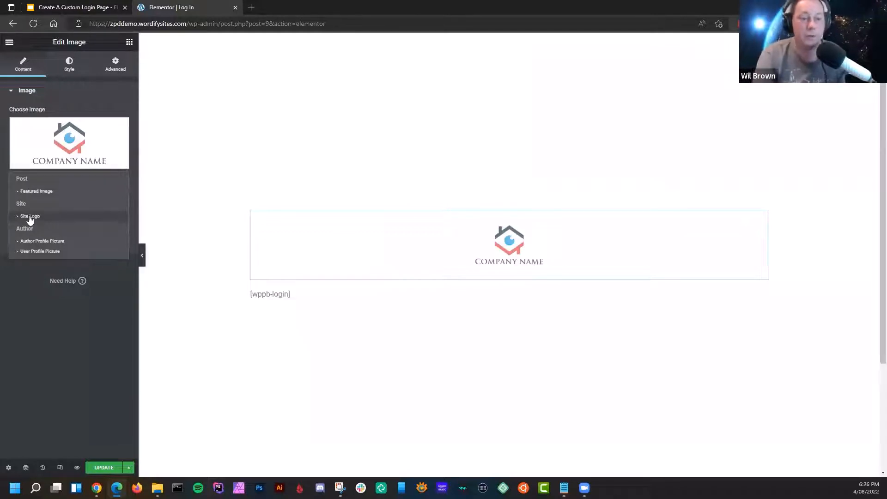
click(113, 97)
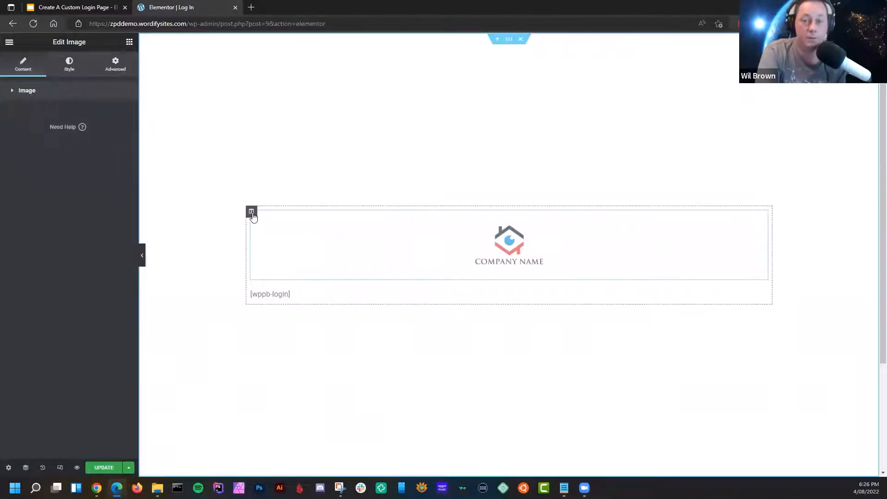
- Give the column holding the logo and login shortcode a default box shadow and a border radius of 20 px
click(252, 213)
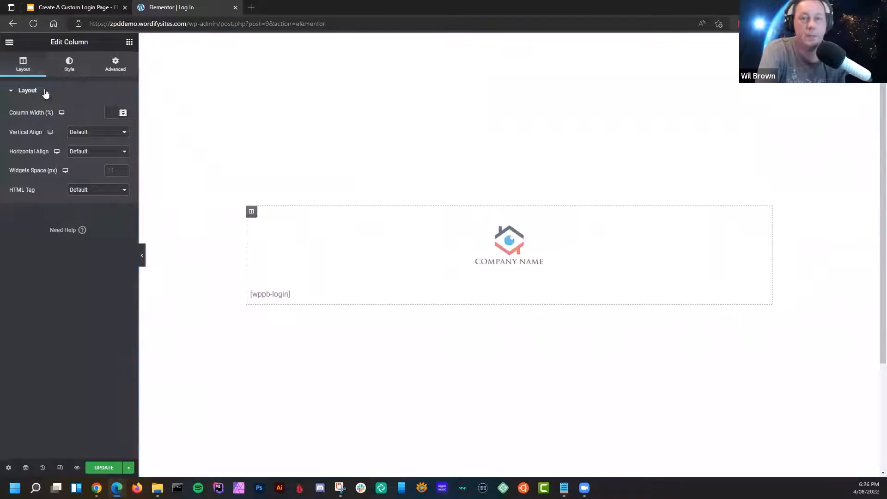
click(66, 73)
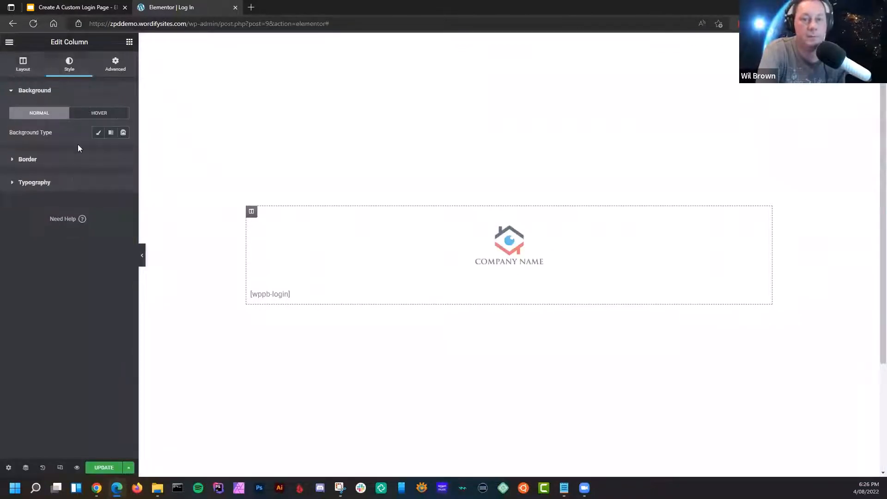
click(19, 159)
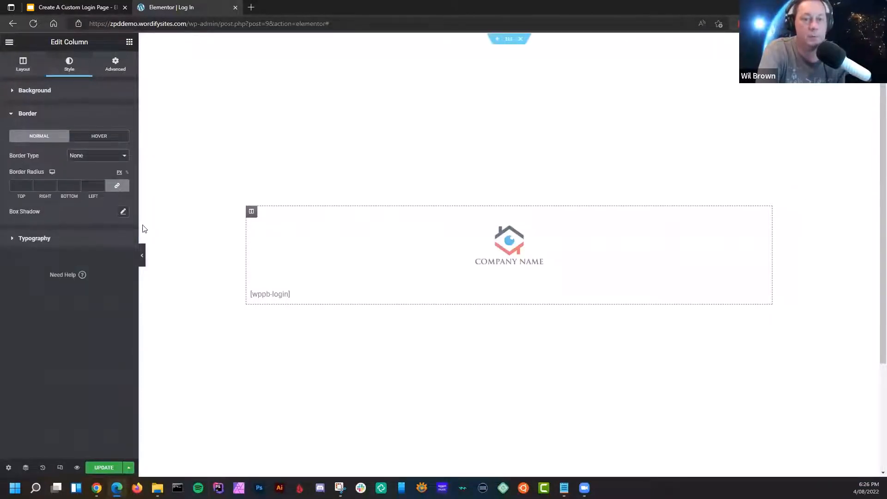
click(122, 213)
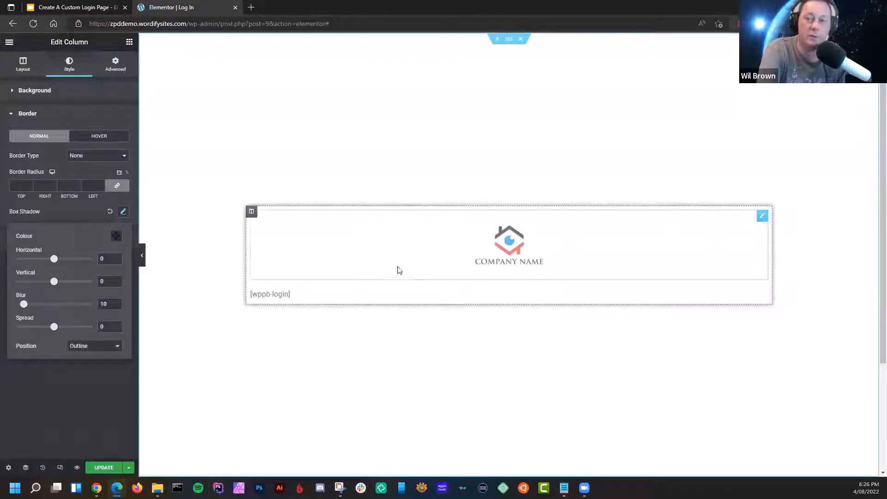
click(23, 186)
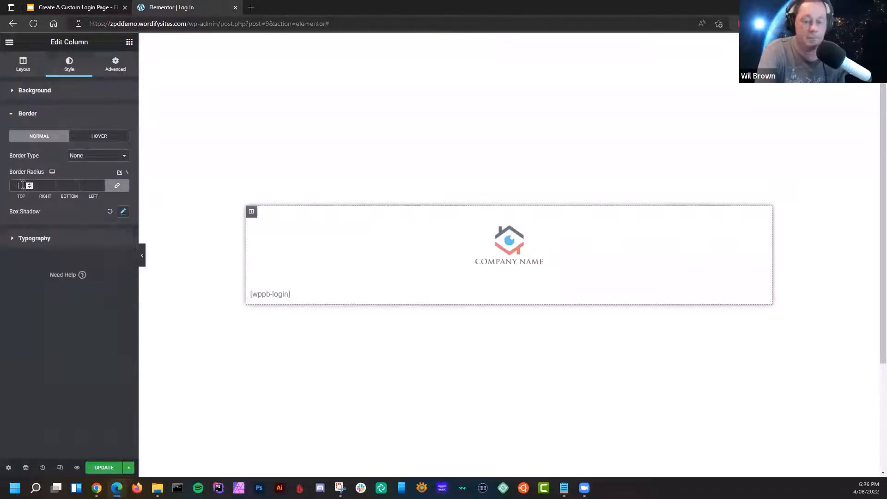
text(20)
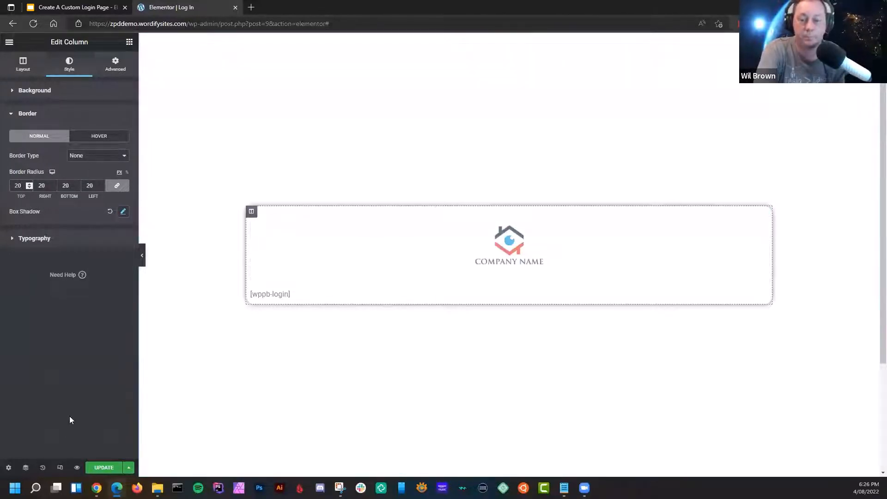
- Update the Log In page, preview the styled login box, and return to the Elementor editor
click(104, 468)
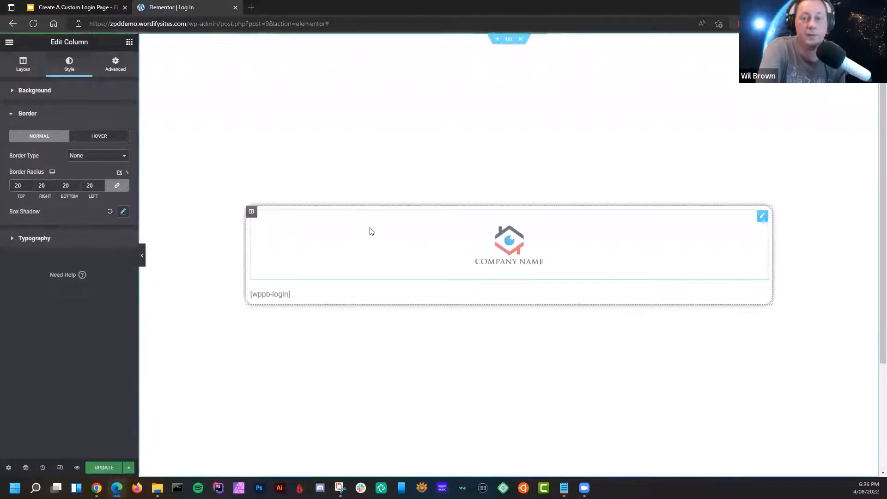
click(75, 468)
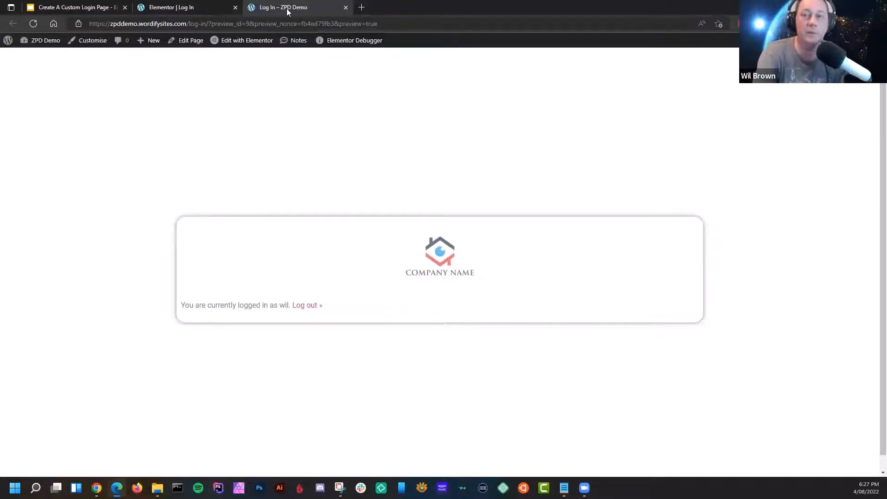
click(346, 8)
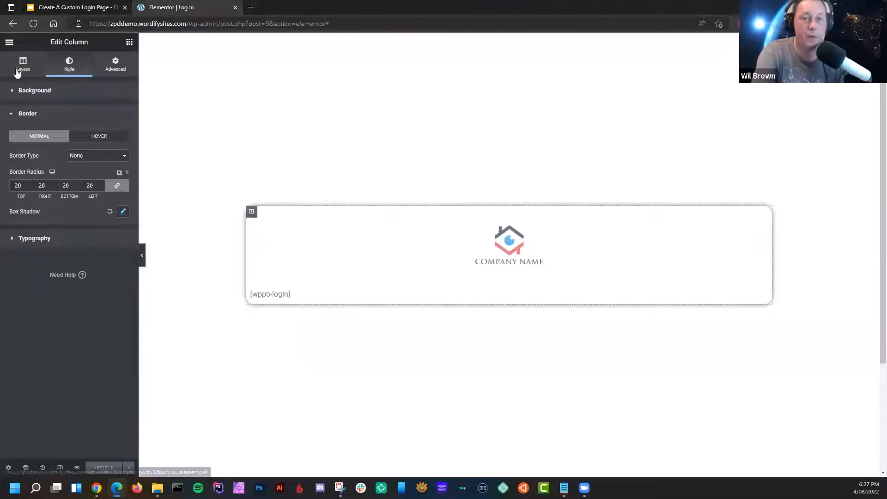
click(19, 73)
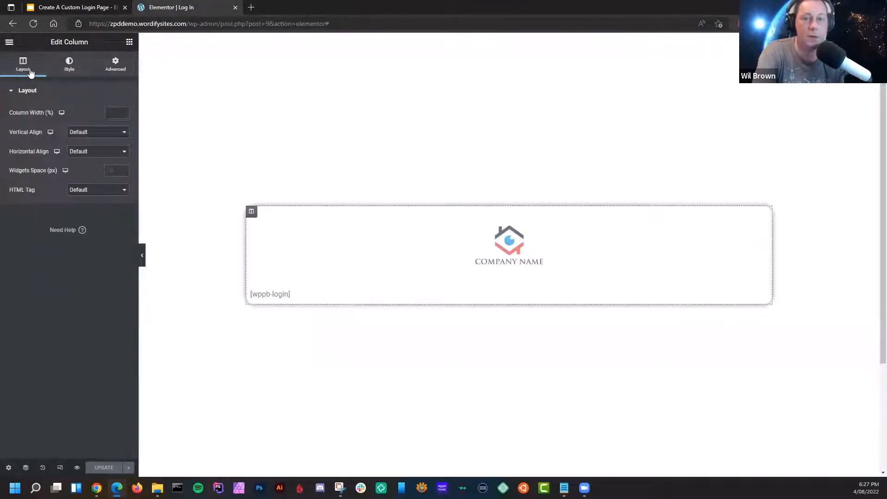
click(119, 72)
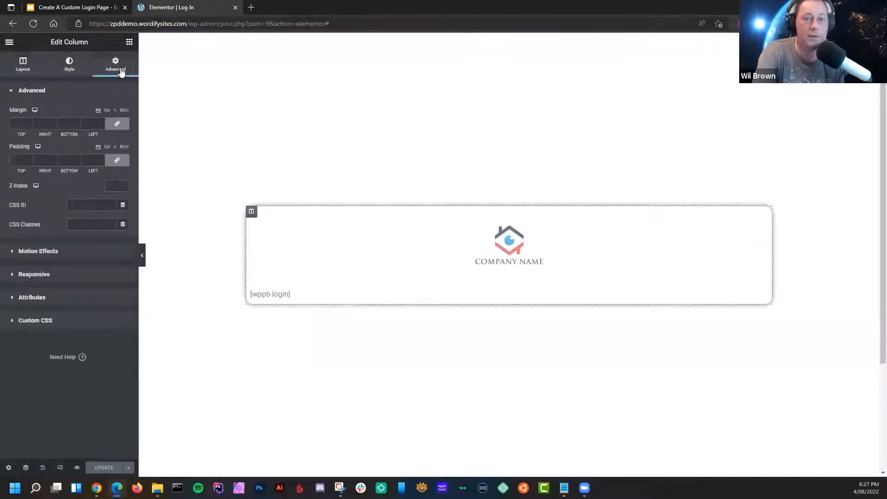
click(27, 63)
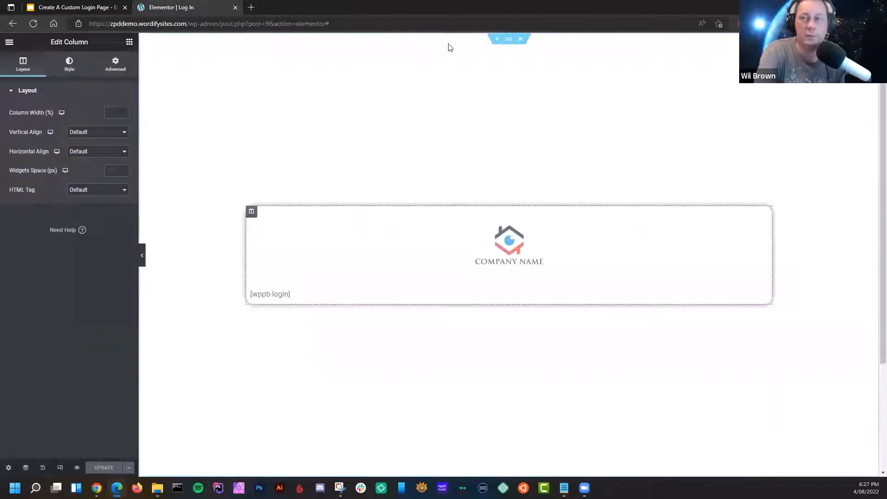
- Set the boxed content width of the section containing the login box to 520
click(511, 41)
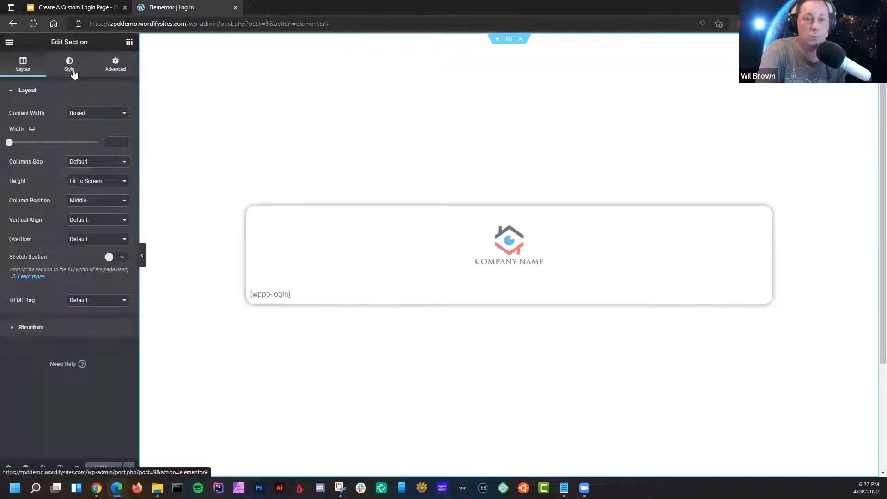
mouse_move(9, 142)
mouse_down()
mouse_move(23, 144)
mouse_move(15, 142)
mouse_up()
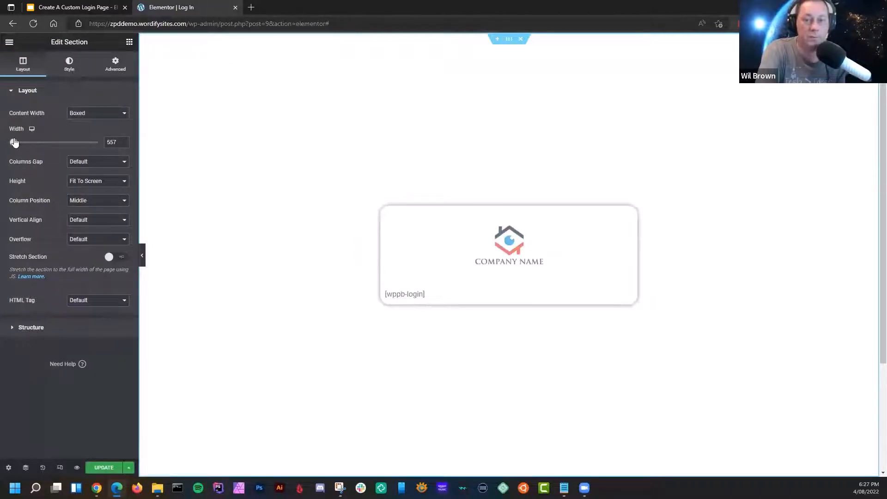
double_click(108, 143)
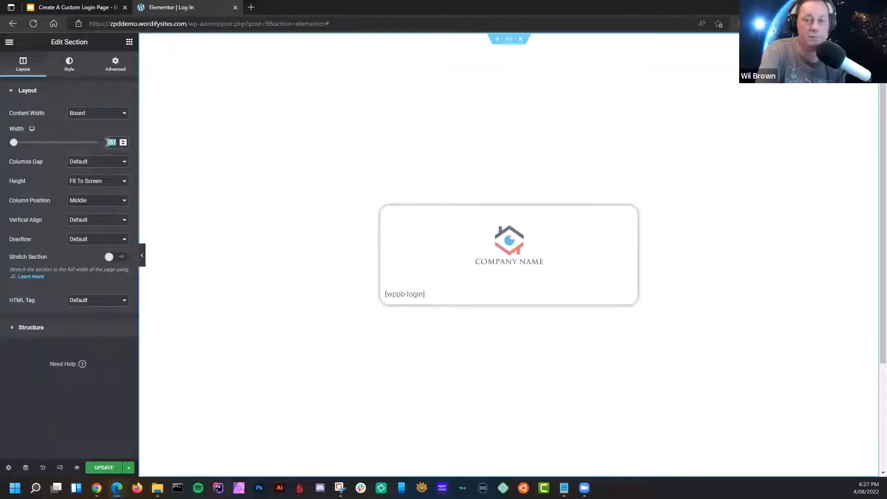
text(520)
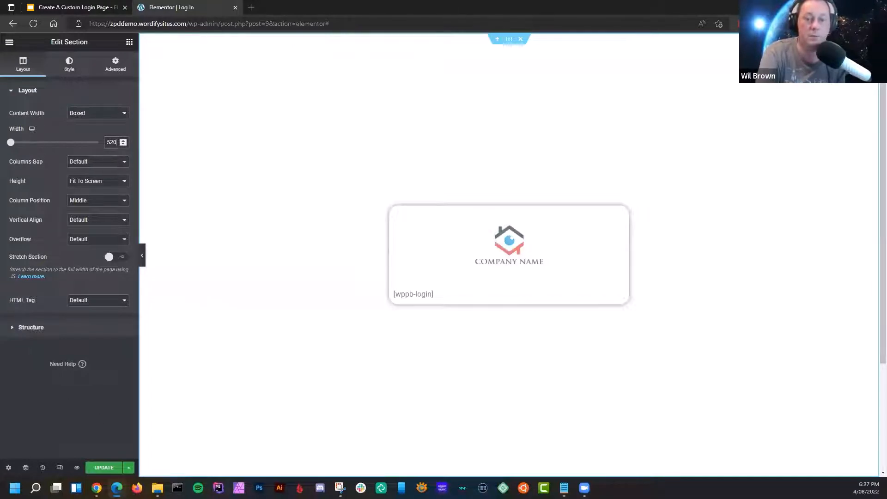
- Update the Log In page, preview the narrower login box, and return to the editor
click(104, 467)
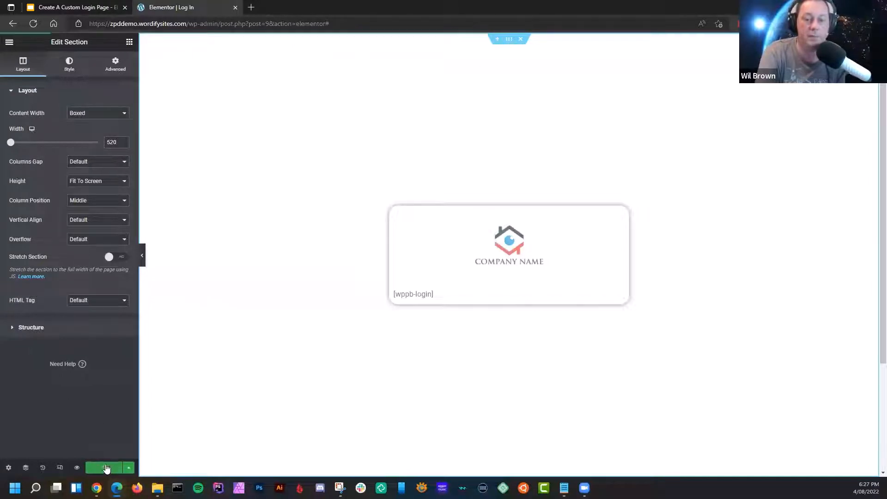
click(77, 468)
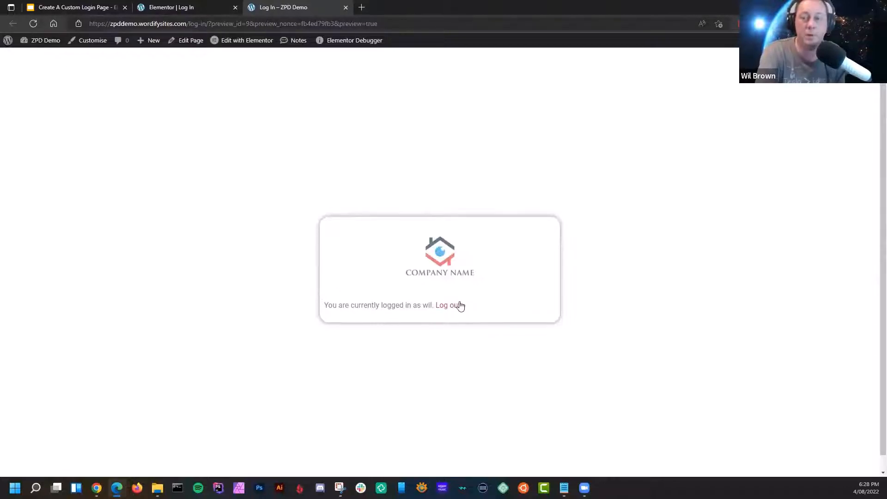
click(346, 7)
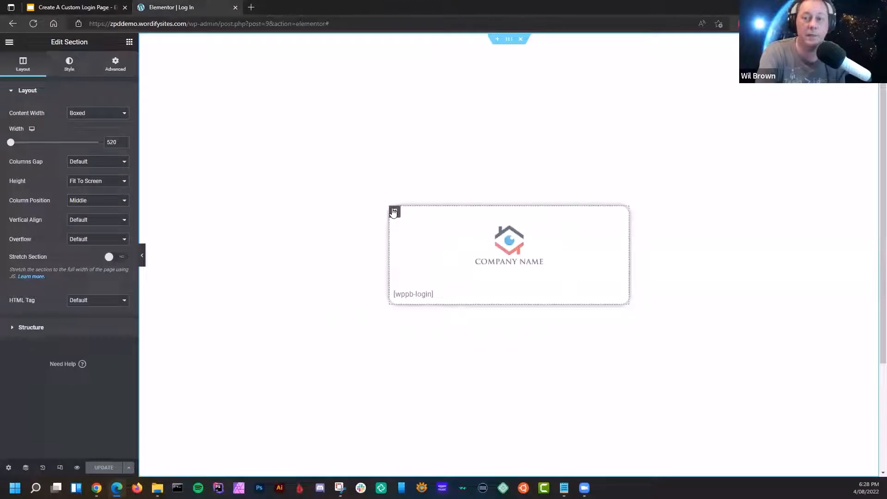
- Unlink the padding sides of the login box's column and set its right and left padding to 40 px
click(394, 213)
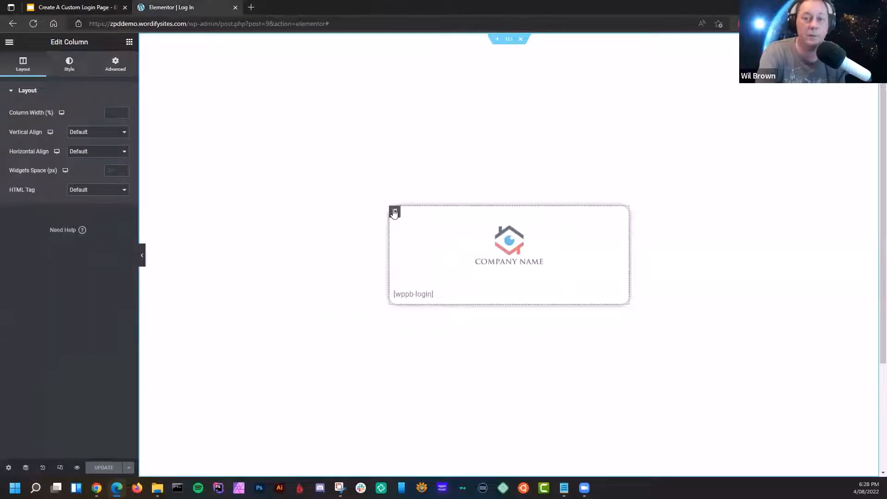
click(79, 69)
click(42, 72)
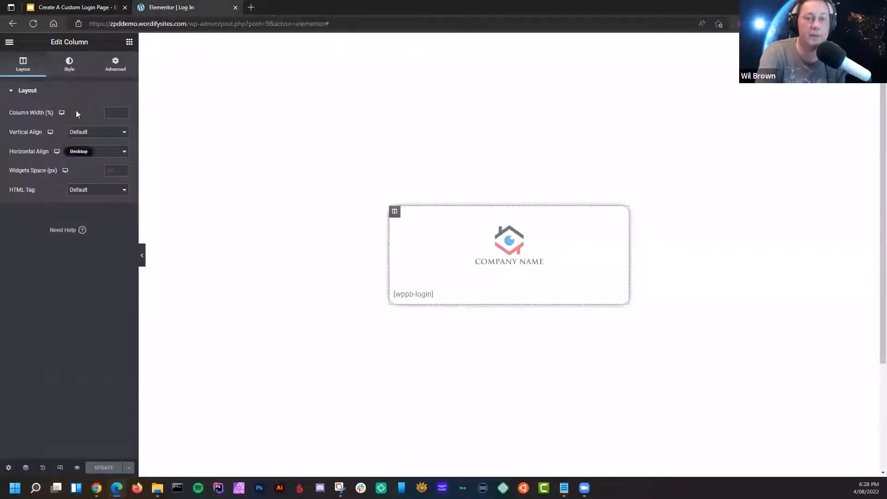
click(68, 67)
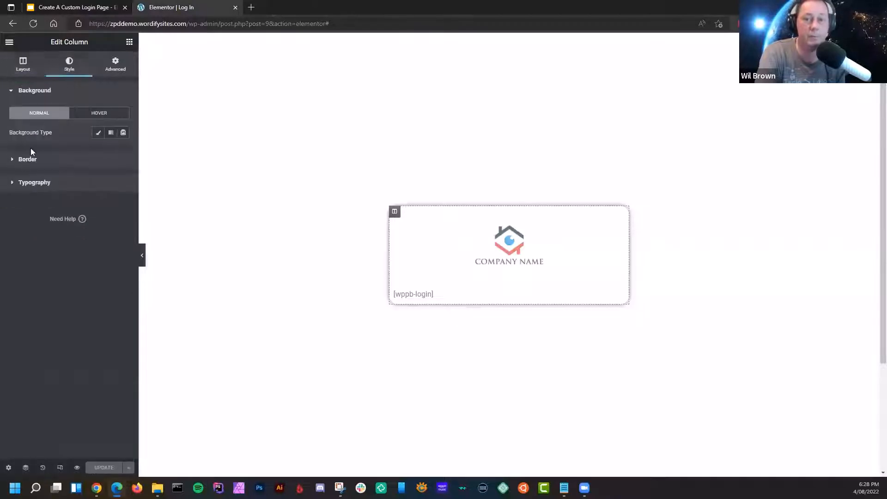
click(117, 68)
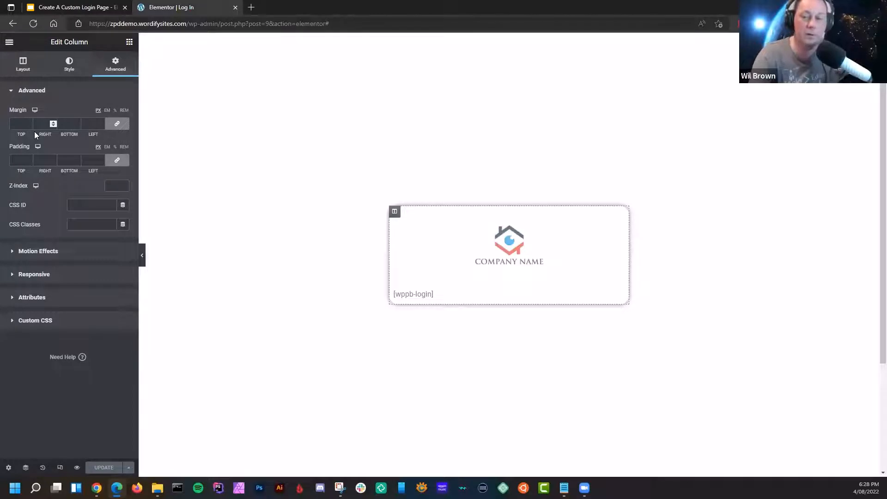
click(117, 162)
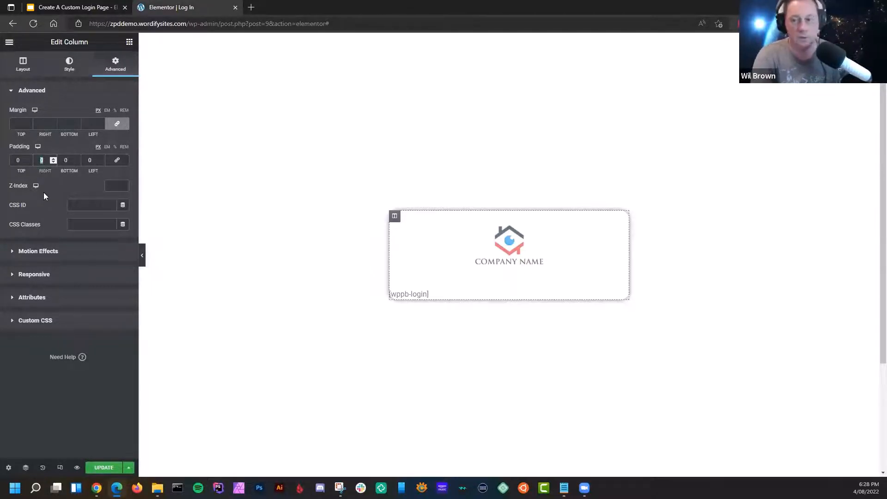
text(20)
key(BackSpace)
key(BackSpace)
text(40)
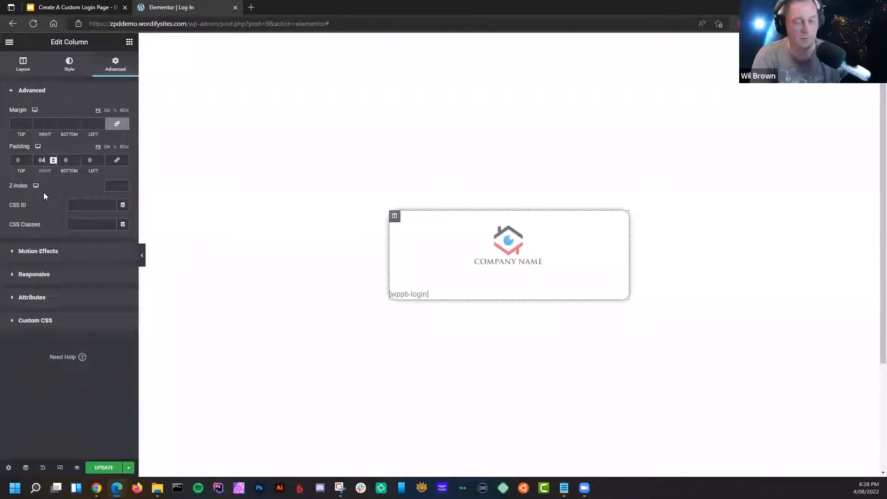
key(BackSpace)
key(BackSpace)
text(40)
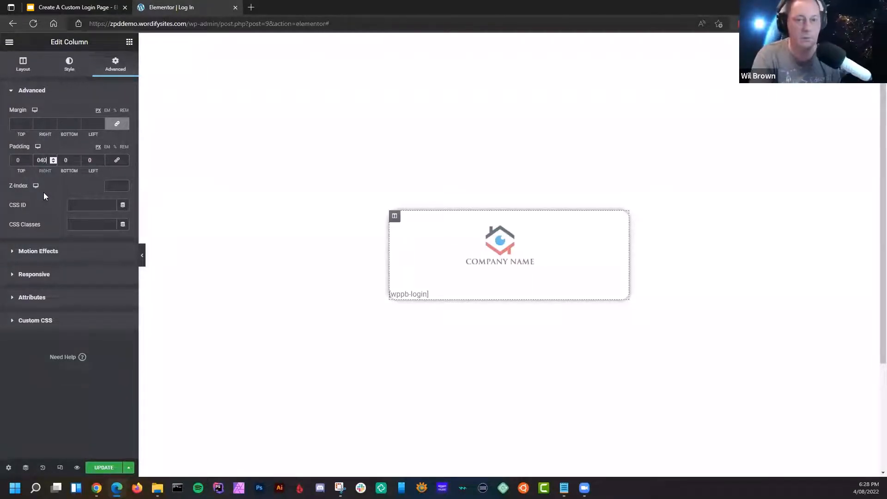
key(Tab)
key(Tab)
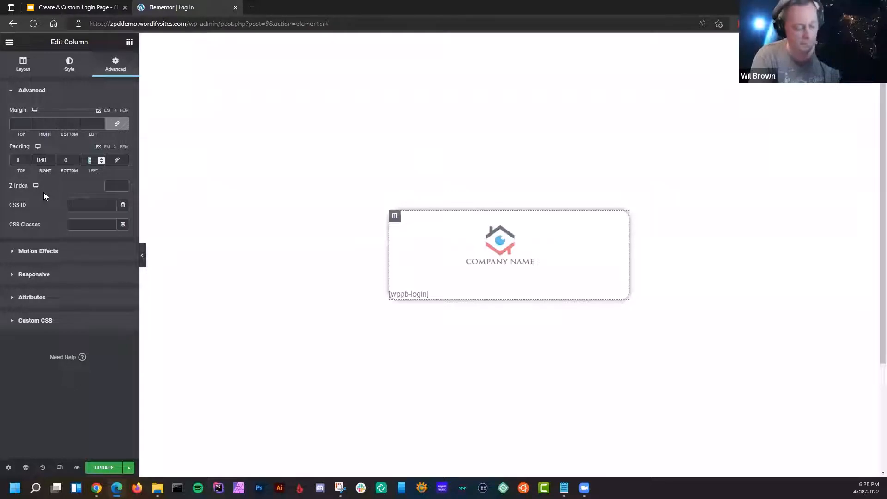
text(40)
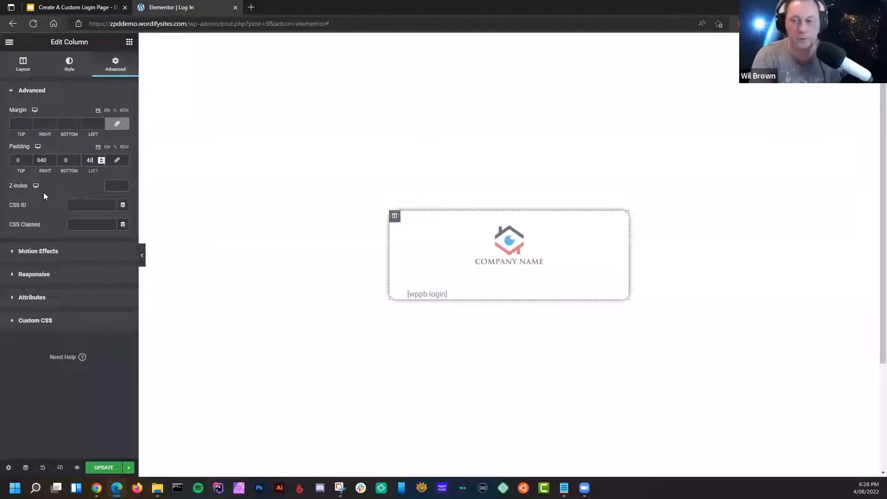
- Set the top and bottom padding of the login box's column to 20 px
double_click(19, 160)
text(20)
key(Tab)
key(Tab)
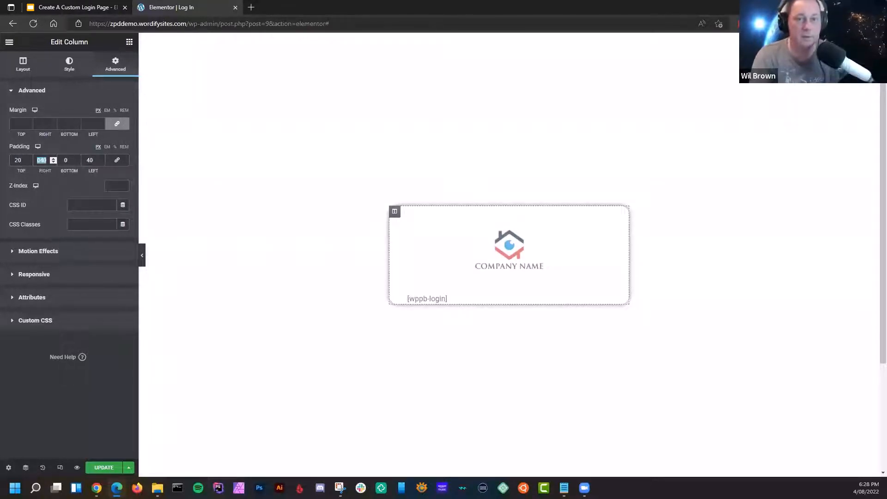
text(20)
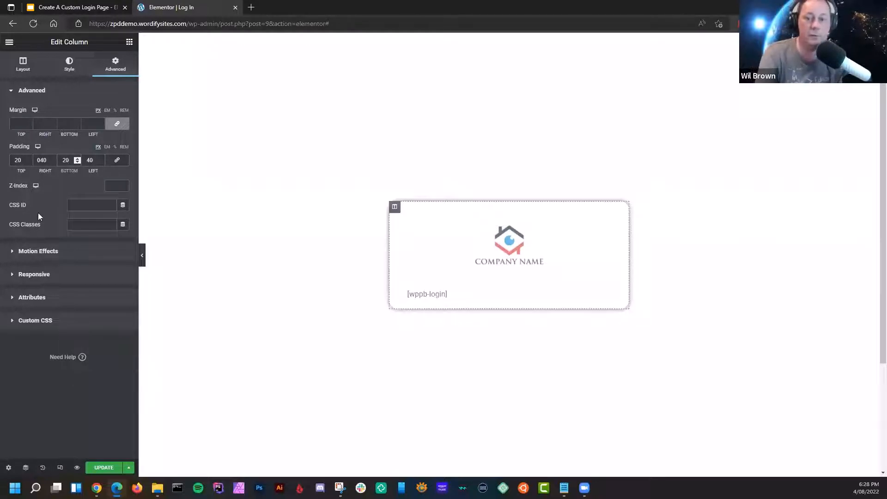
- Update the Log In page and preview the login box with its new padding
click(104, 469)
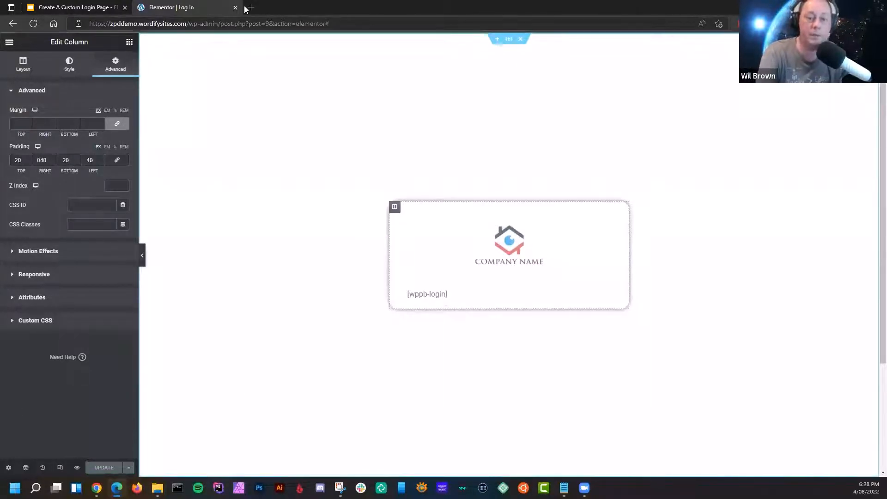
click(77, 468)
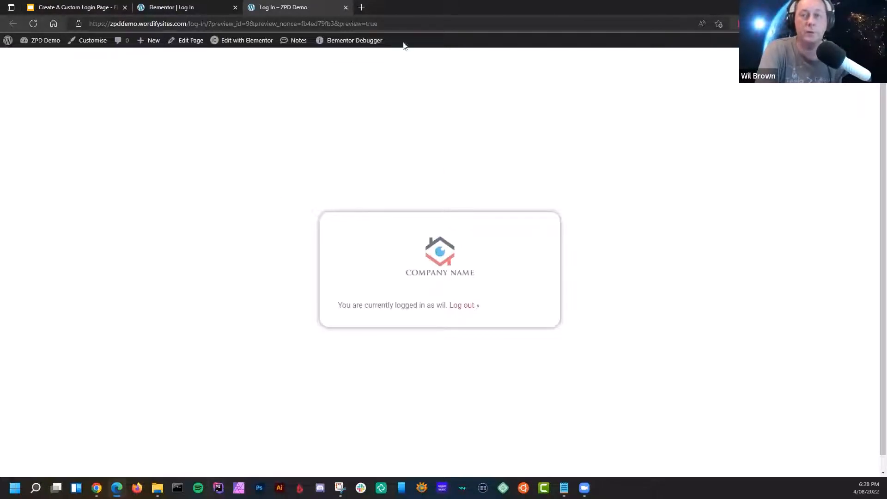
- Try logging out from the page preview, close it, and log back in to the Elementor editor session
click(465, 305)
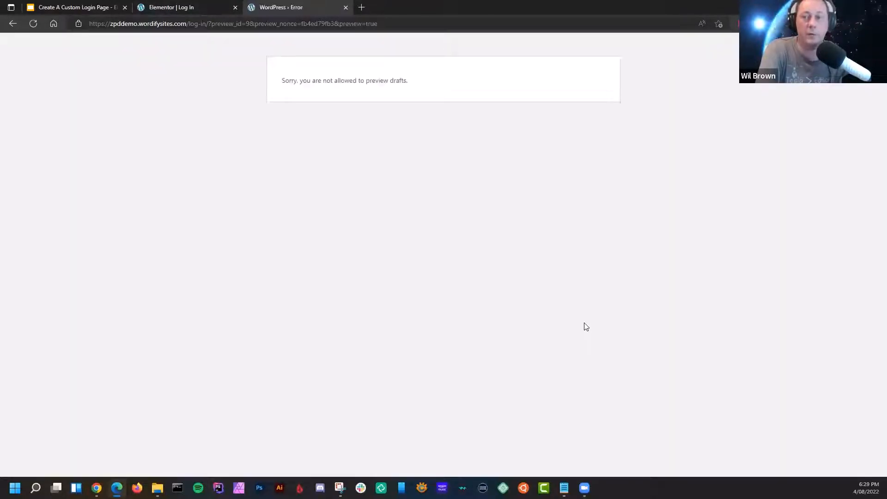
click(347, 7)
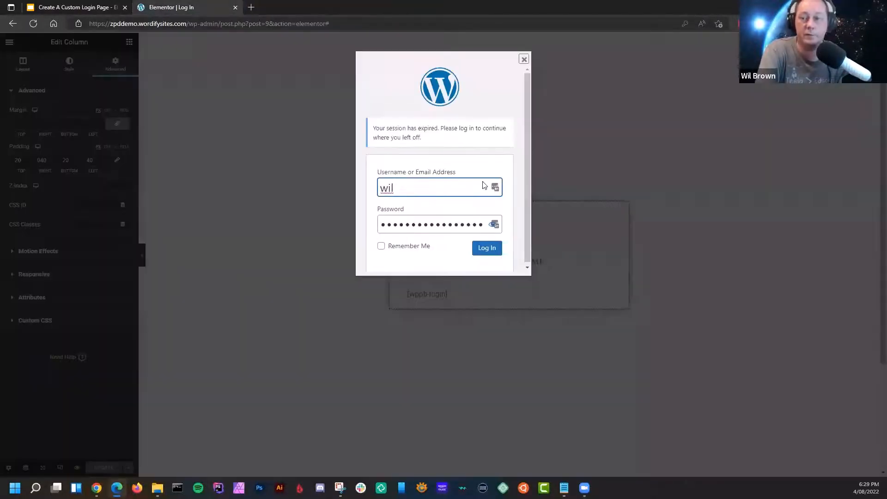
click(486, 251)
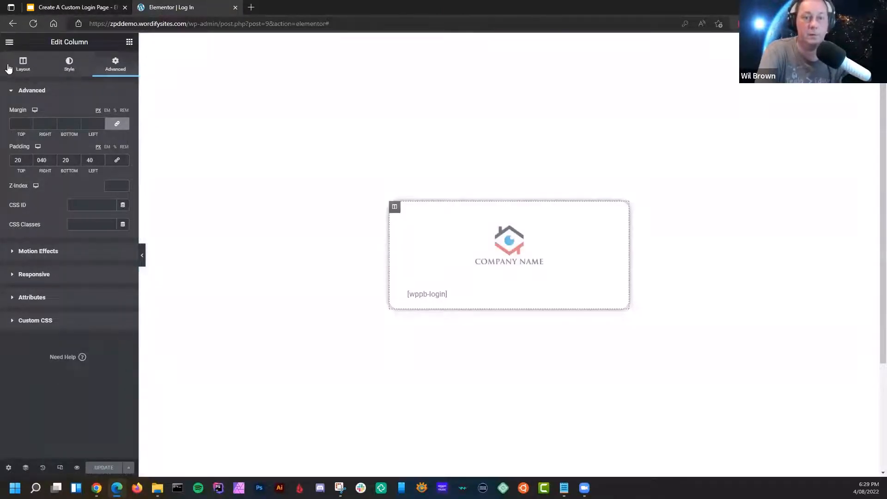
- Exit Elementor to the WordPress dashboard and open the published Log In page from the Pages list in a new browser tab
click(9, 42)
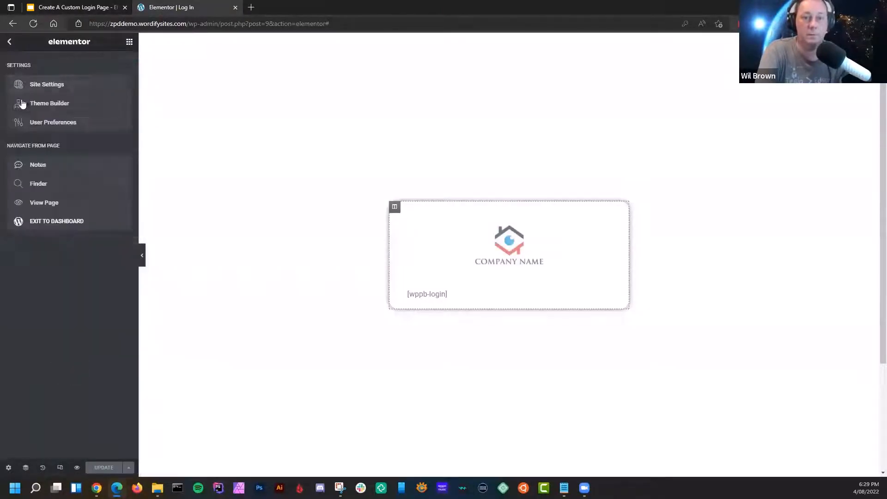
click(47, 223)
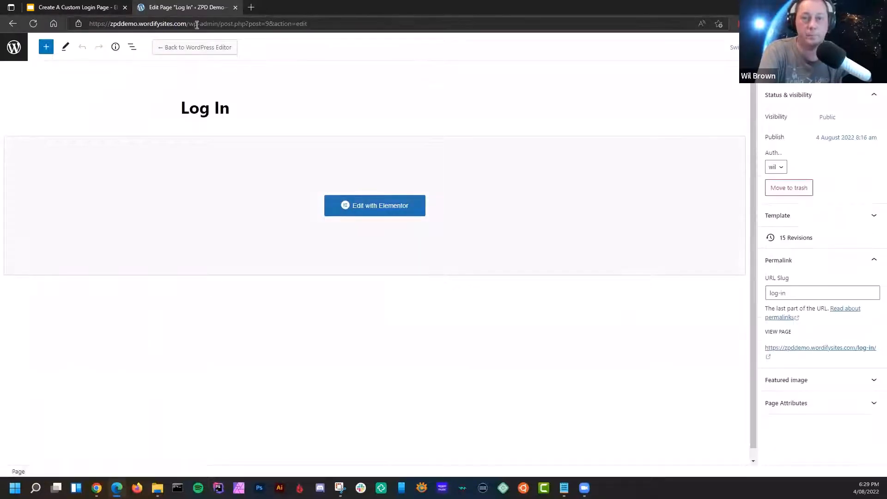
click(14, 46)
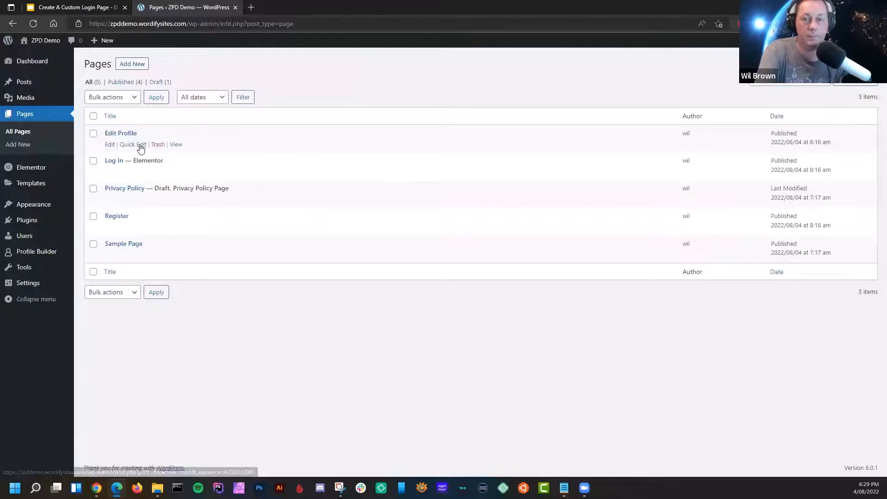
right_click(176, 172)
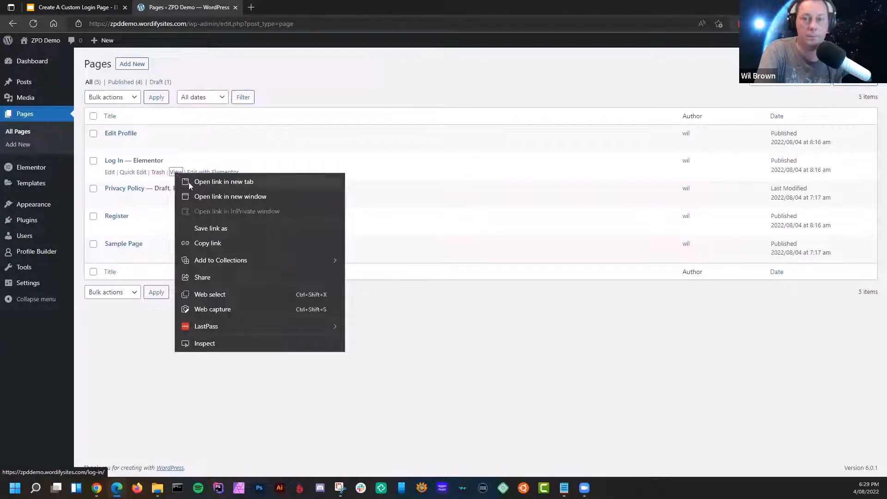
click(189, 182)
click(296, 7)
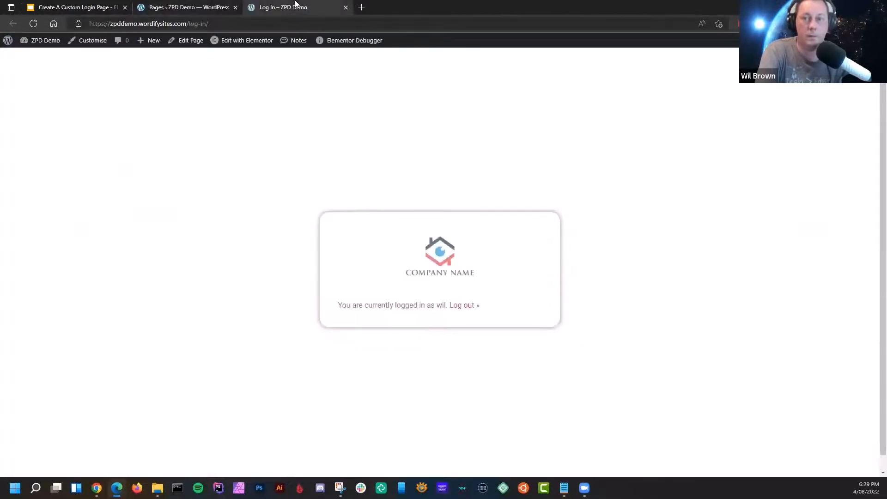
- Copy the published Log In page's URL and log out of the WordPress account
mouse_move(834, 40)
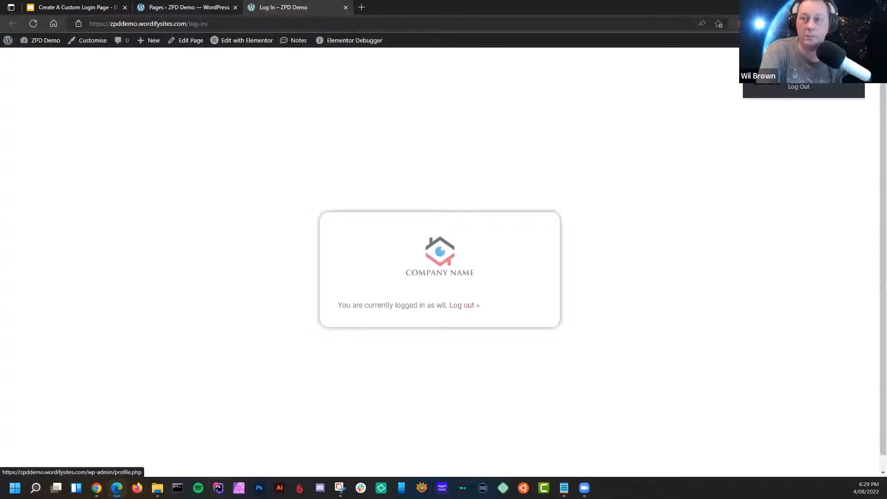
click(325, 24)
key(ctrl+c)
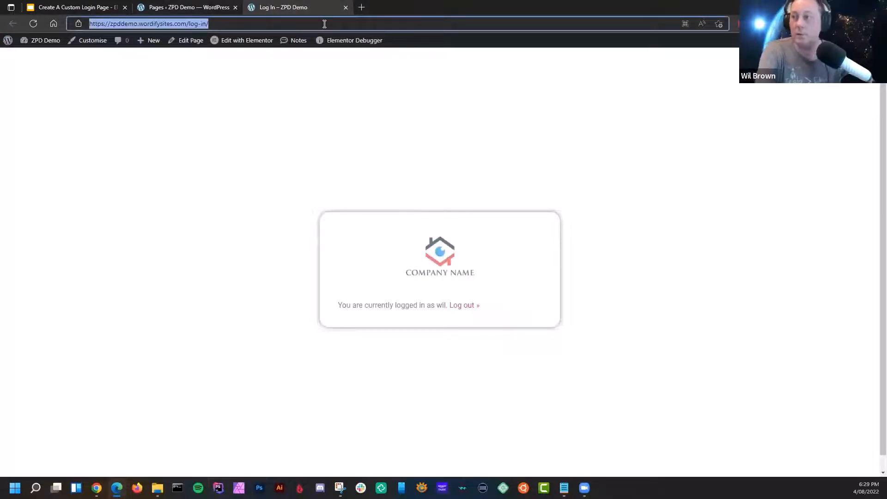
click(834, 41)
mouse_move(834, 40)
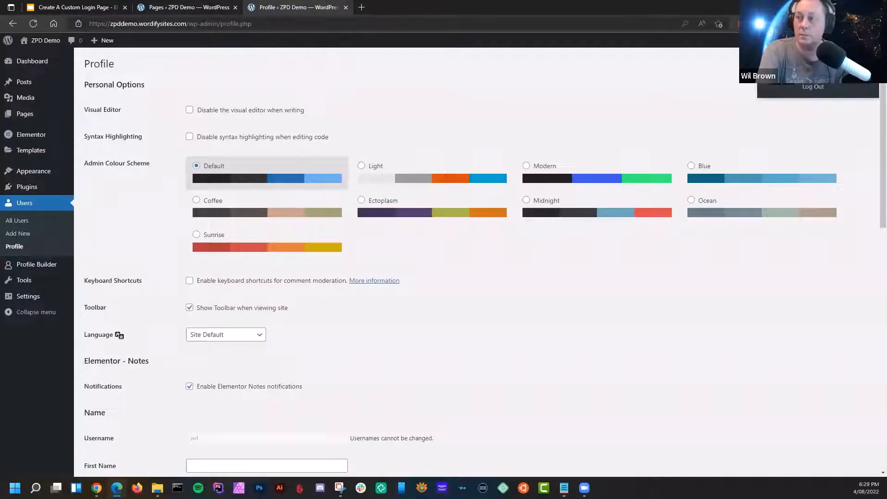
click(813, 87)
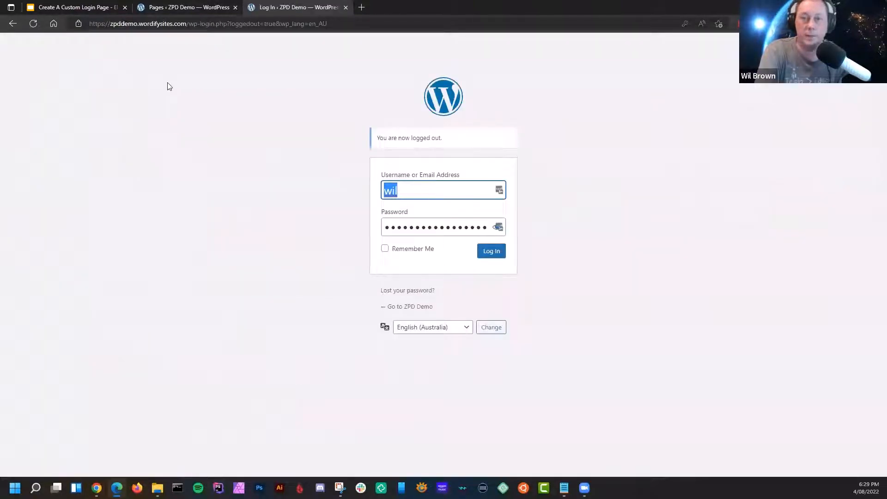
- Open the copied URL zpddemo.wordifysites.com/log-in/ while logged out and check the custom login form with its Log In button
click(390, 26)
key(ctrl+v)
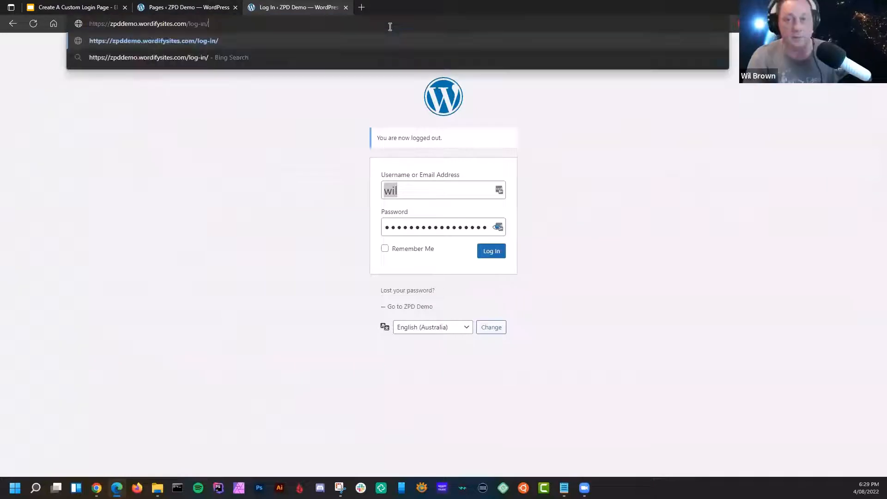
key(Return)
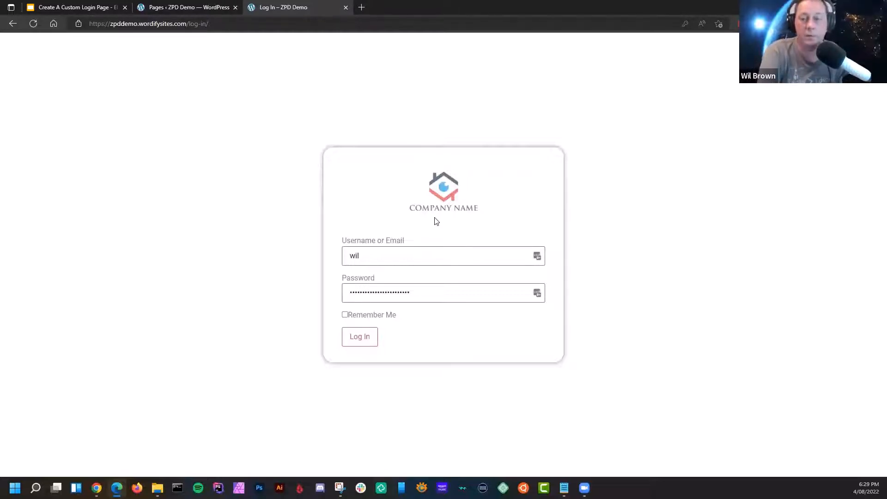
click(355, 340)
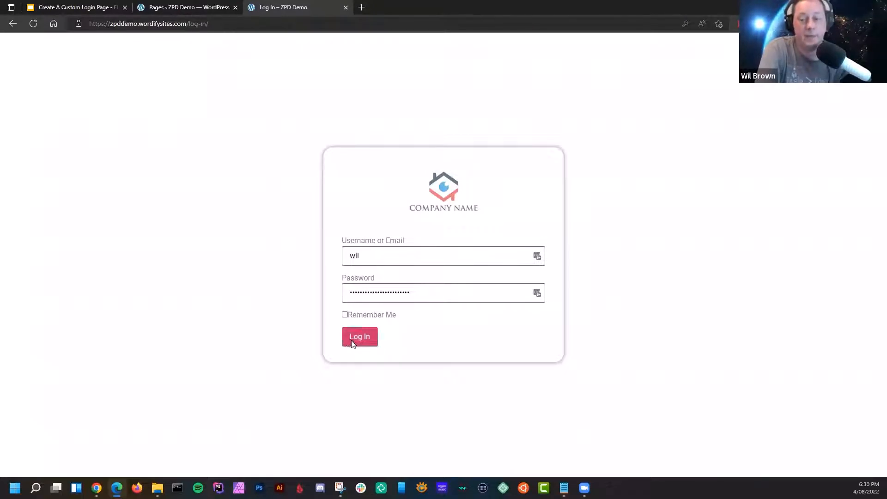
- Inspect the login form's Log In button in the browser developer tools to examine its CSS rules
right_click(352, 341)
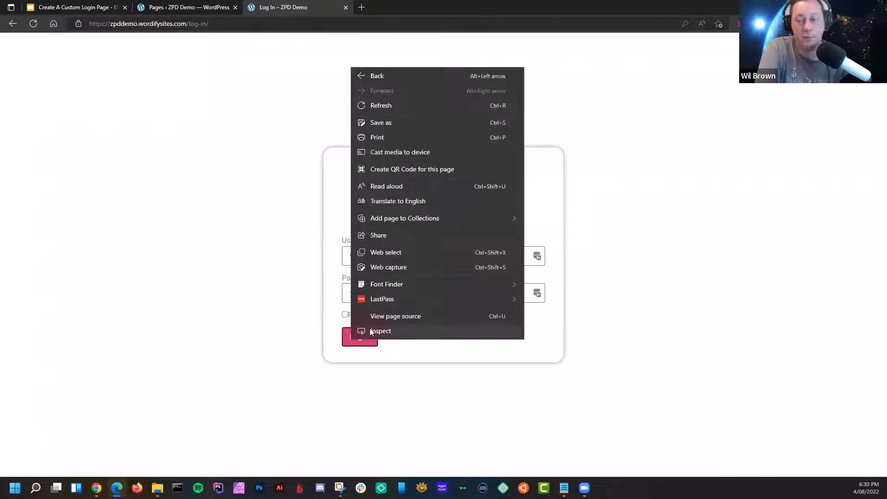
click(323, 346)
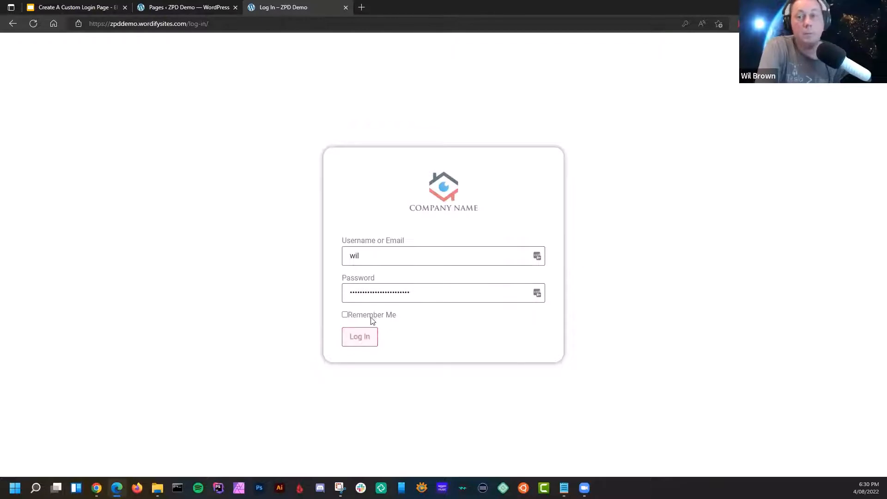
right_click(351, 334)
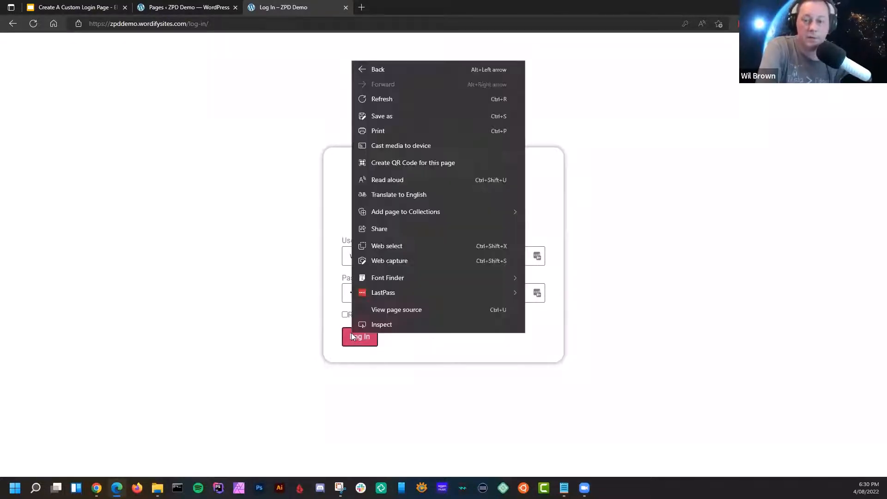
click(382, 325)
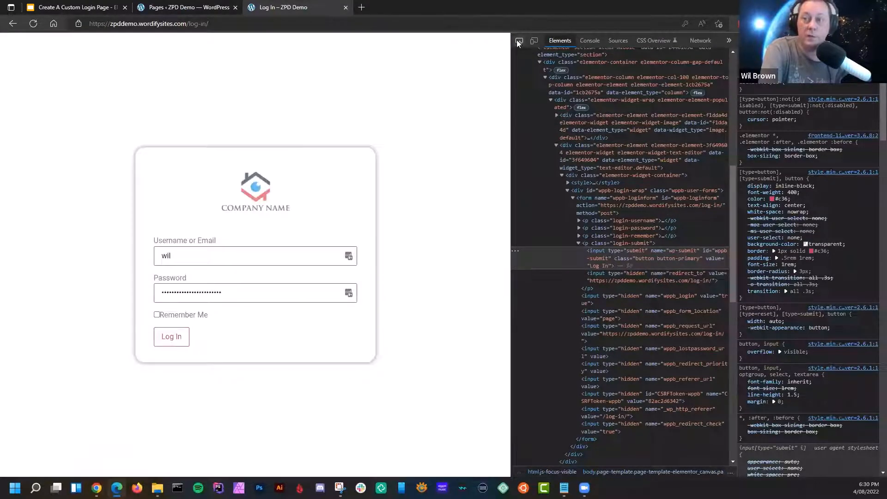
click(517, 39)
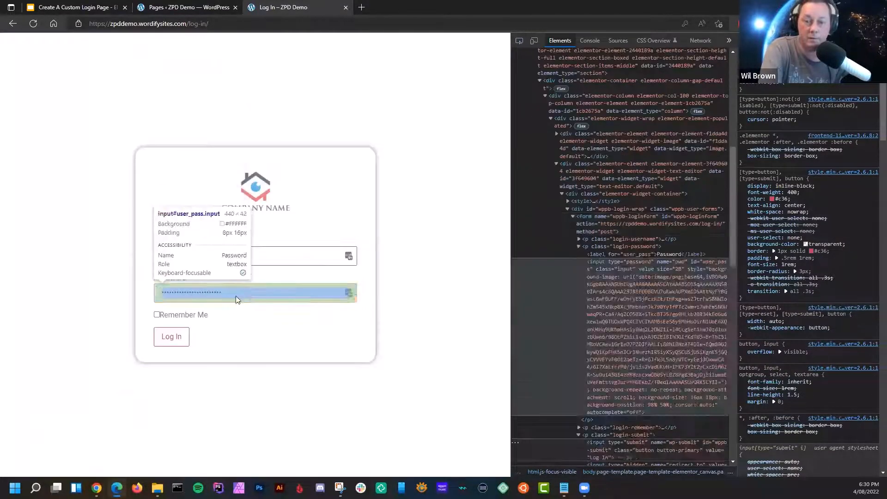
click(158, 333)
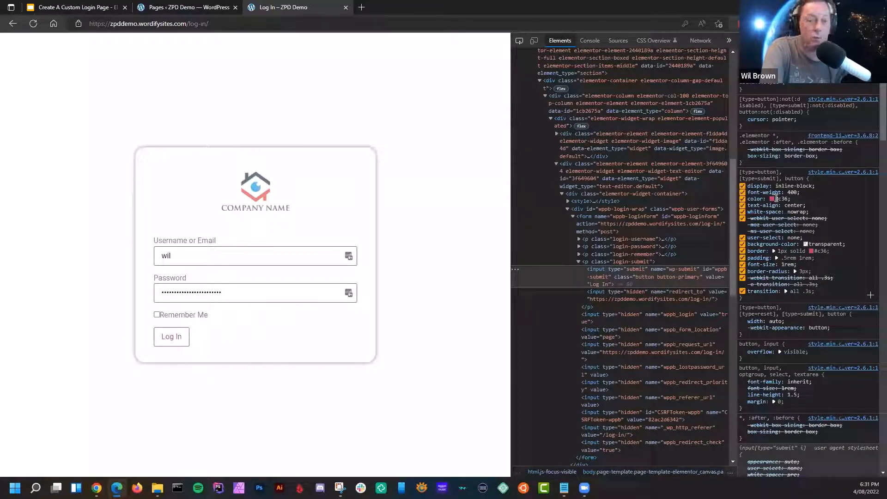
- Copy the selector of the theme's button style rule, [type=button], [type=submit], button, from the inspected Log In button's styles
click(742, 186)
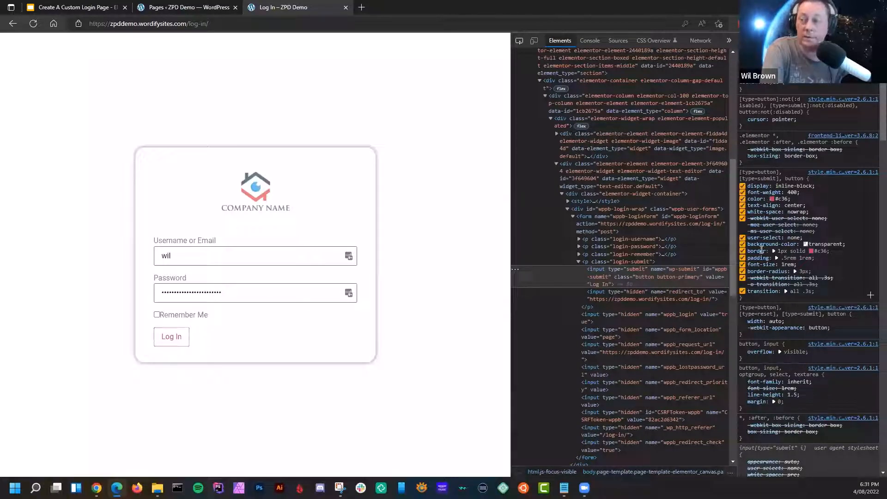
click(805, 178)
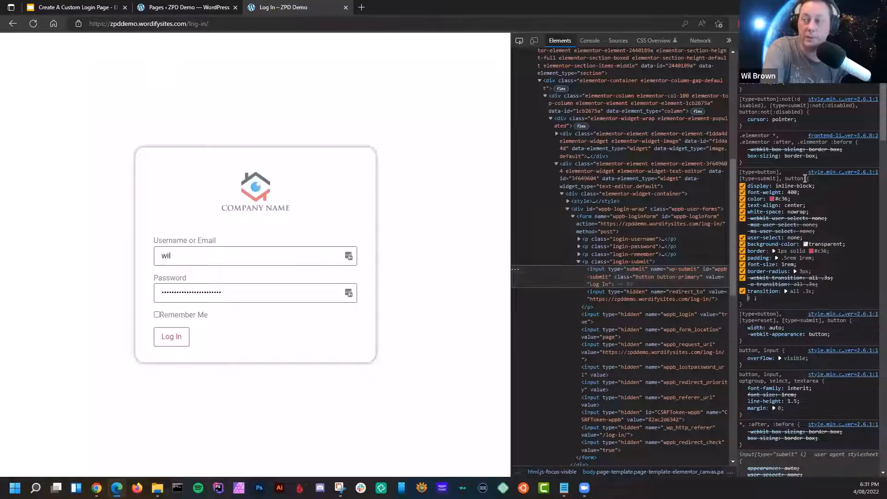
click(750, 171)
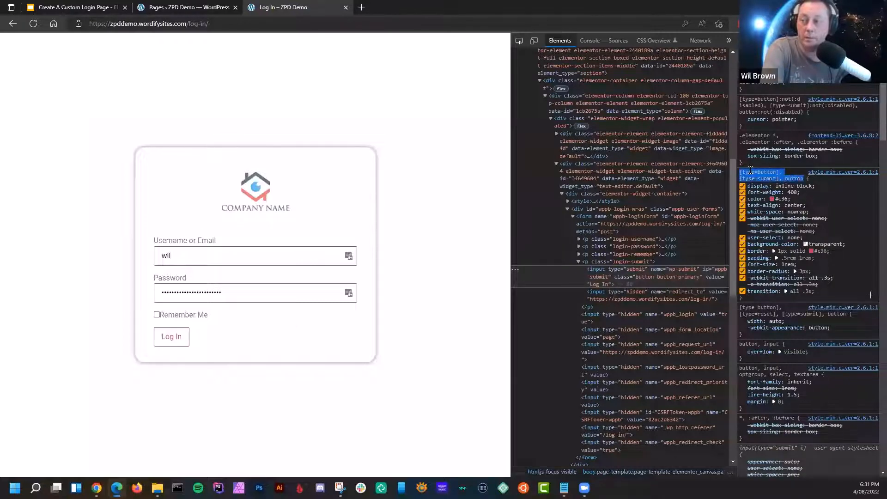
right_click(751, 171)
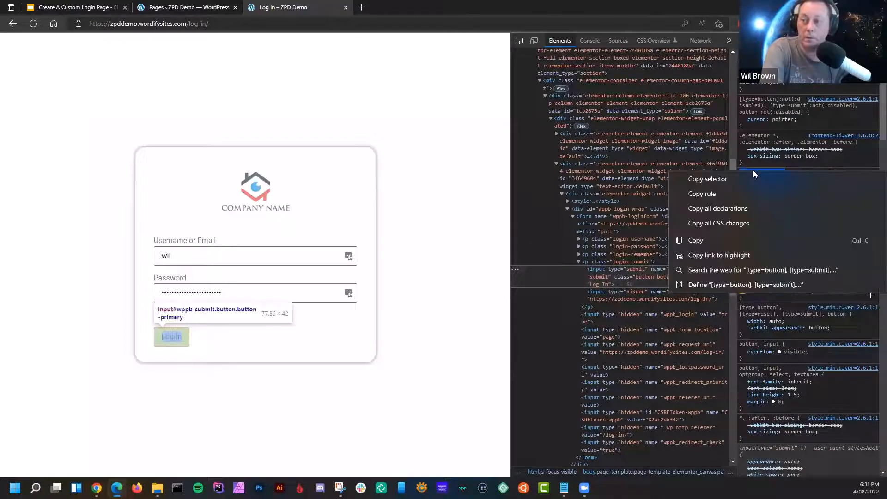
click(717, 181)
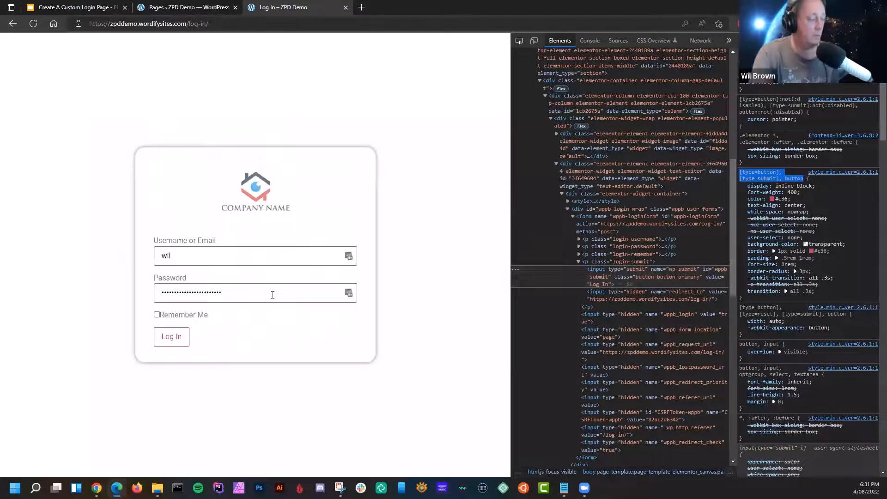
key(alt+Tab)
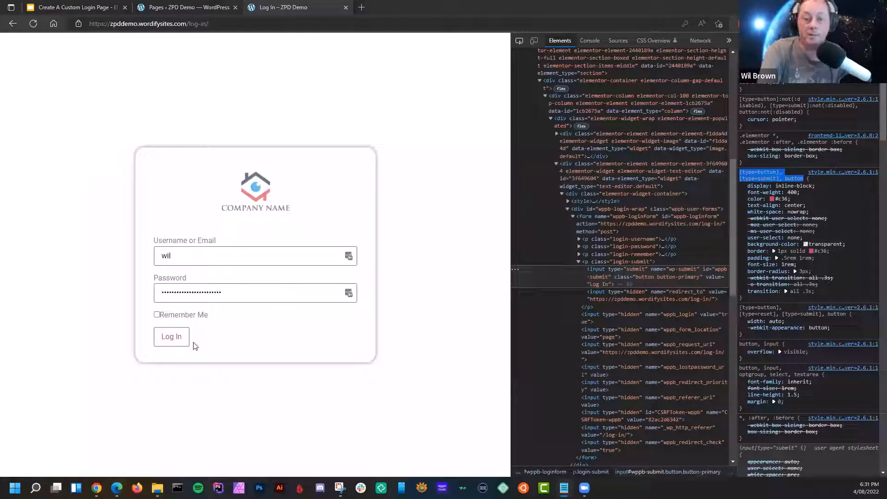
- Log in through the custom login form and open the Customizer's Additional CSS editor with its help text dismissed
click(179, 339)
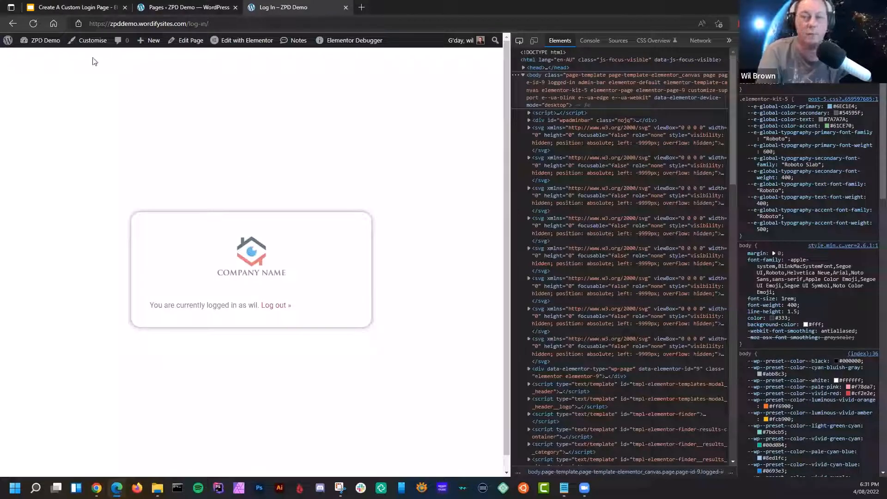
click(93, 43)
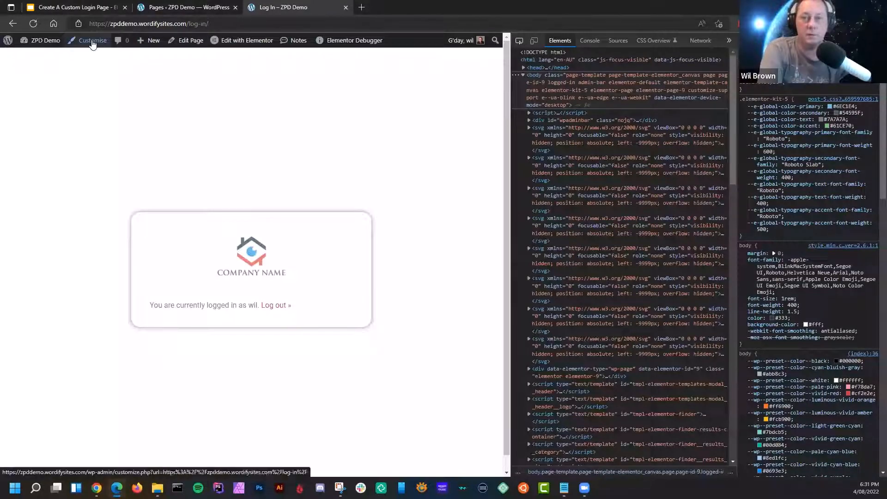
click(878, 40)
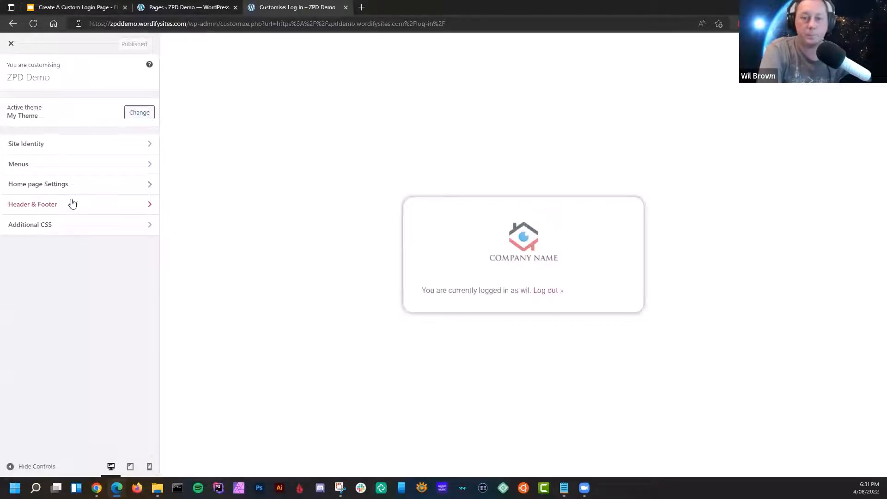
click(36, 225)
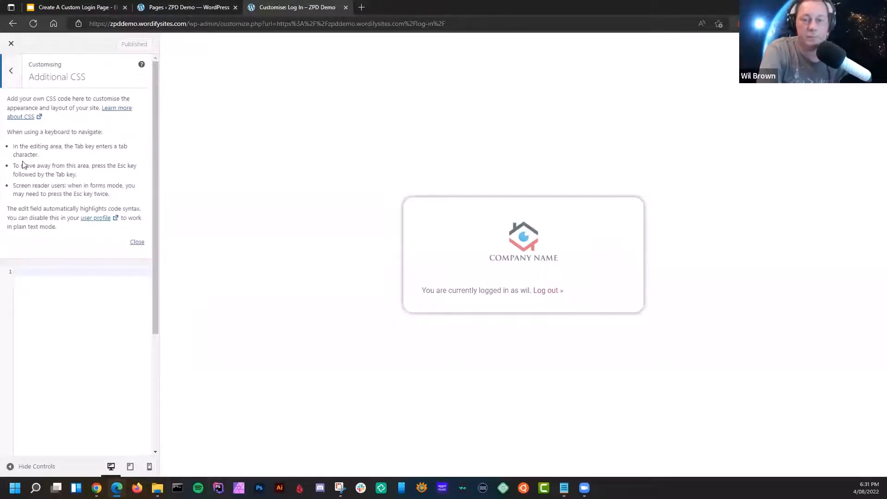
click(137, 242)
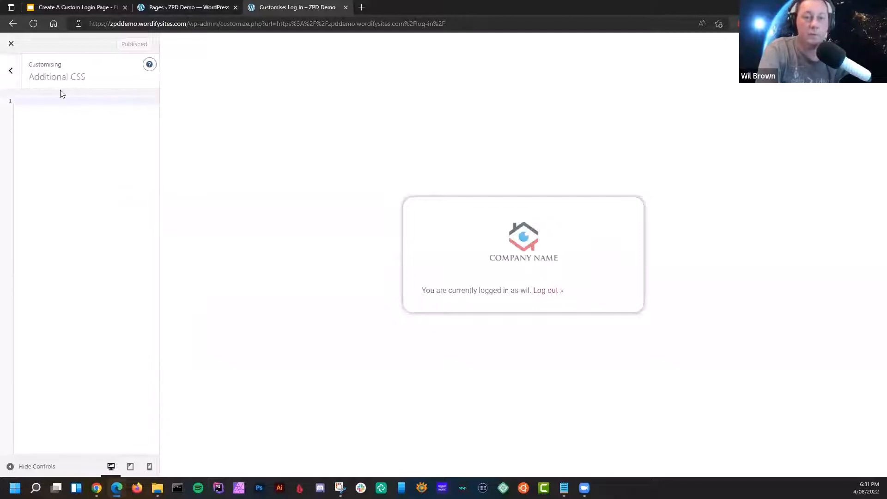
click(35, 108)
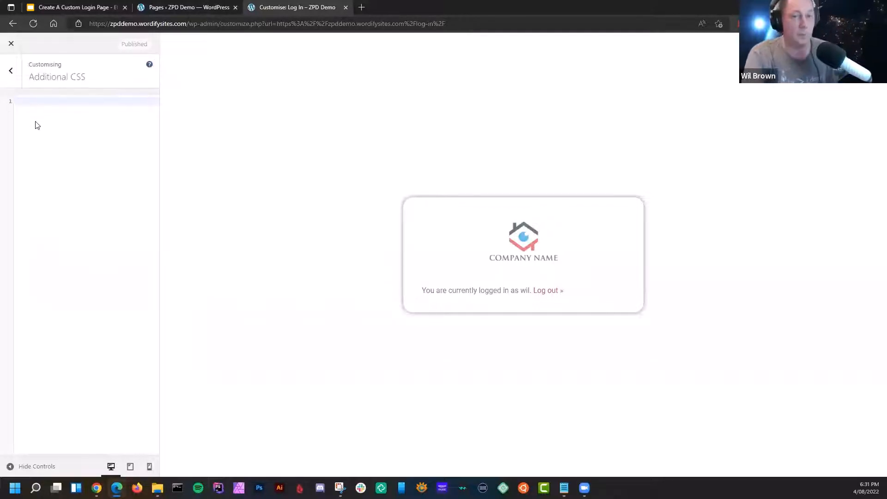
- Add a CSS rule for the copied selector [type=button], [type=submit], button with the declaration background-color: salmon;
key(ctrl+v)
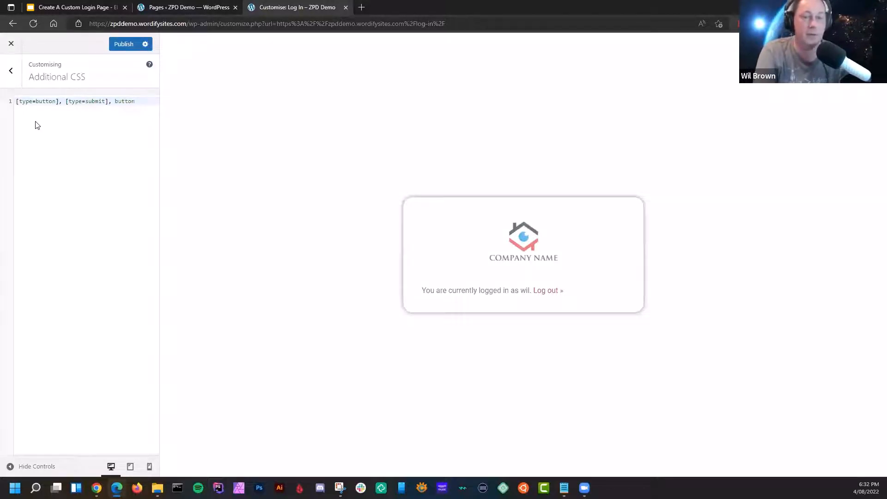
click(18, 101)
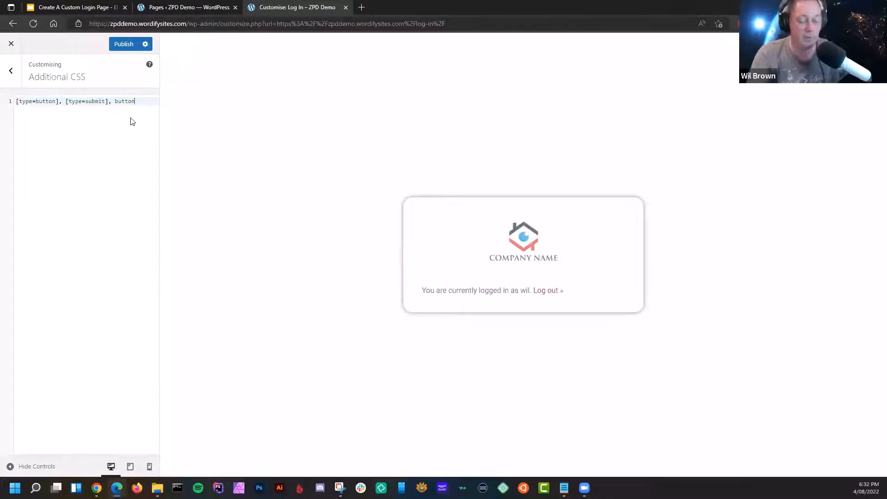
text({)
key(Return)
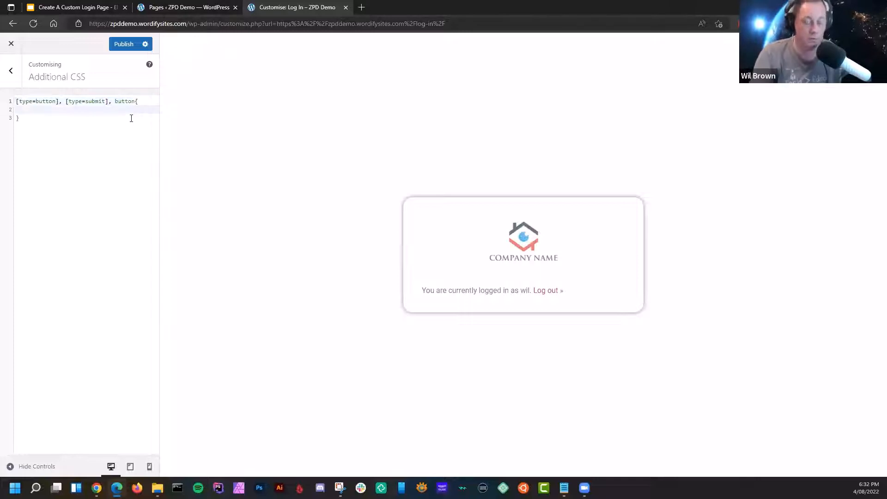
text(background-)
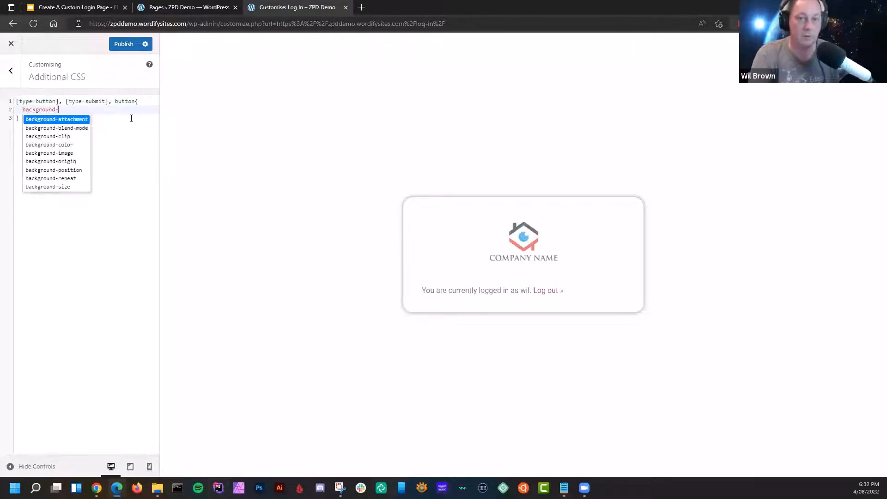
text(colo)
key(Return)
text(sal)
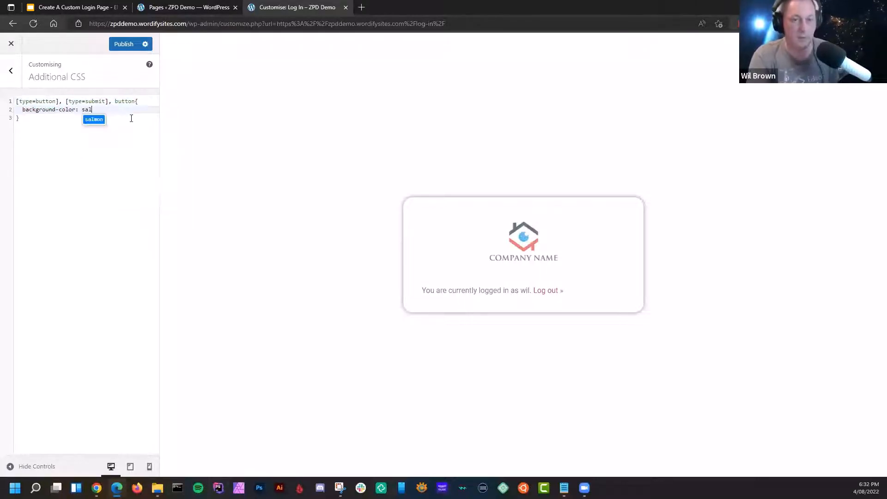
key(Return)
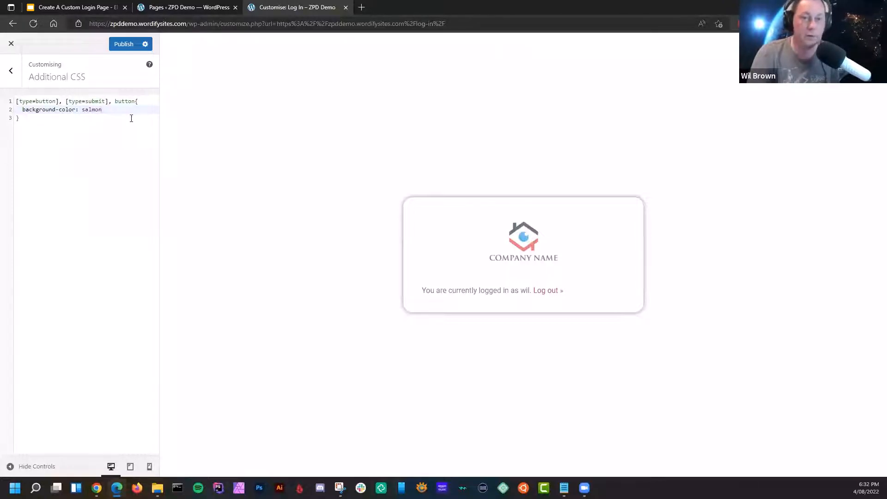
key(Return)
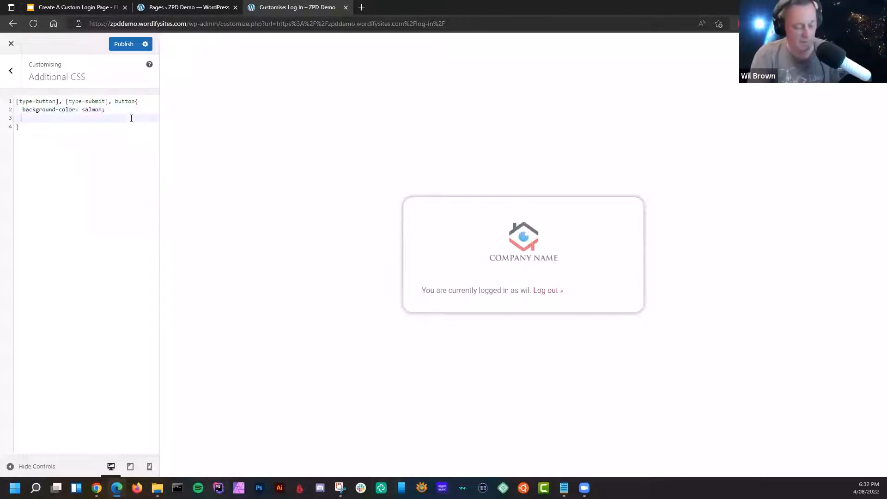
- Add the declaration background:salmon; to the button rule and publish the additional CSS
text(backgroun)
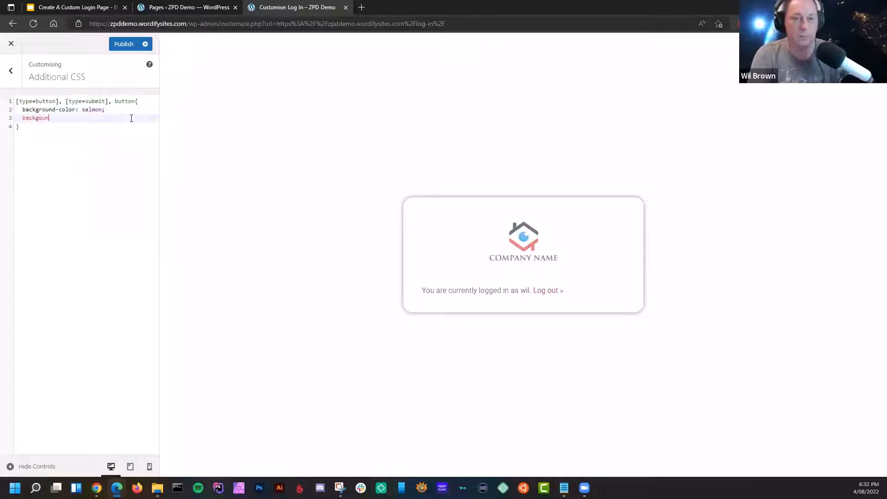
text(d)
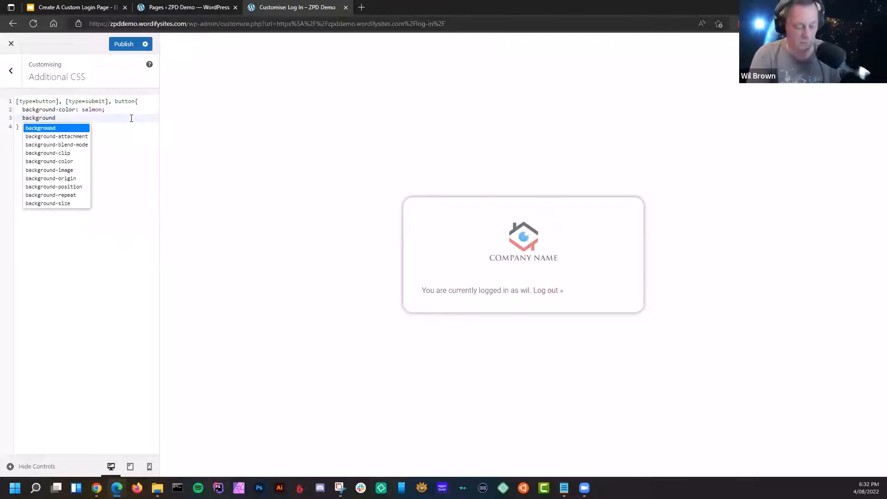
text(:salms)
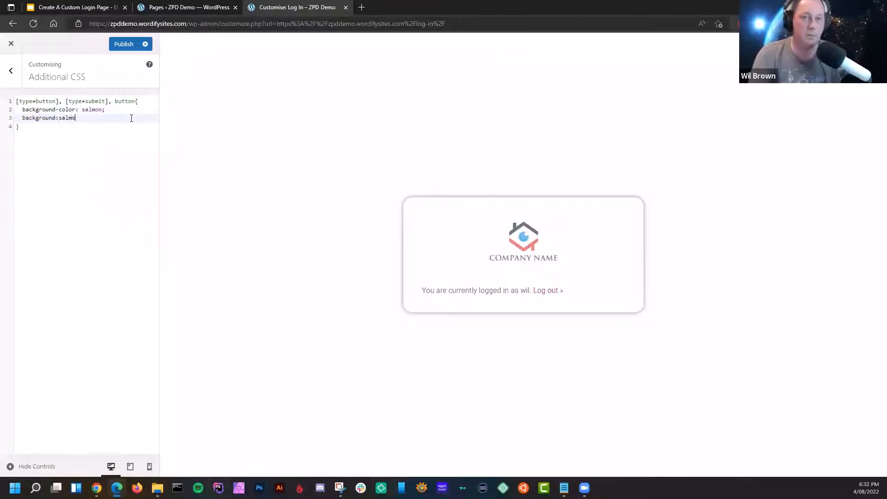
key(BackSpace)
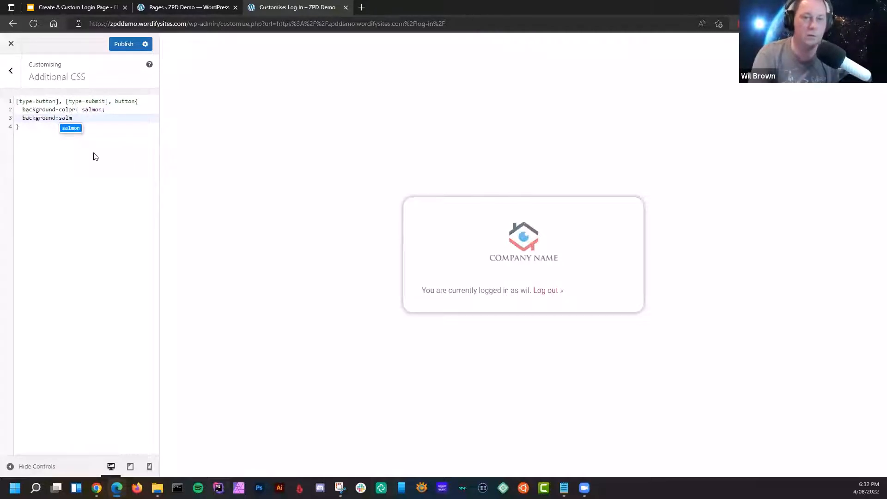
click(72, 129)
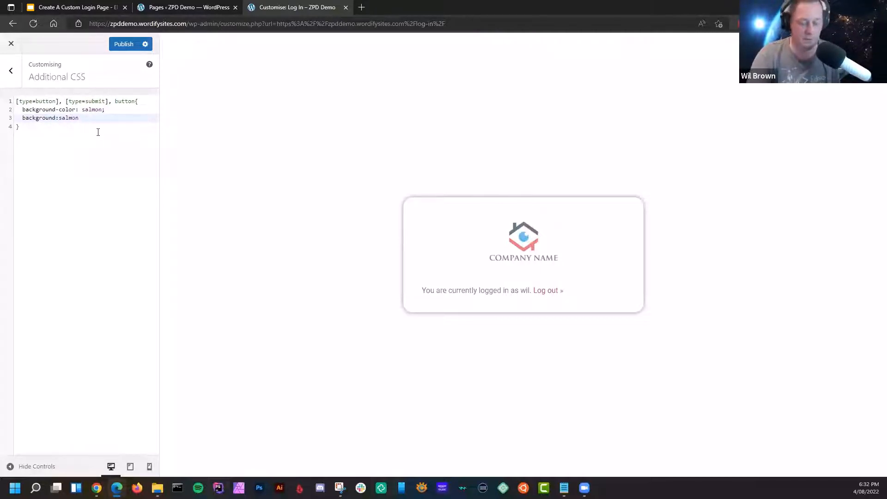
click(123, 44)
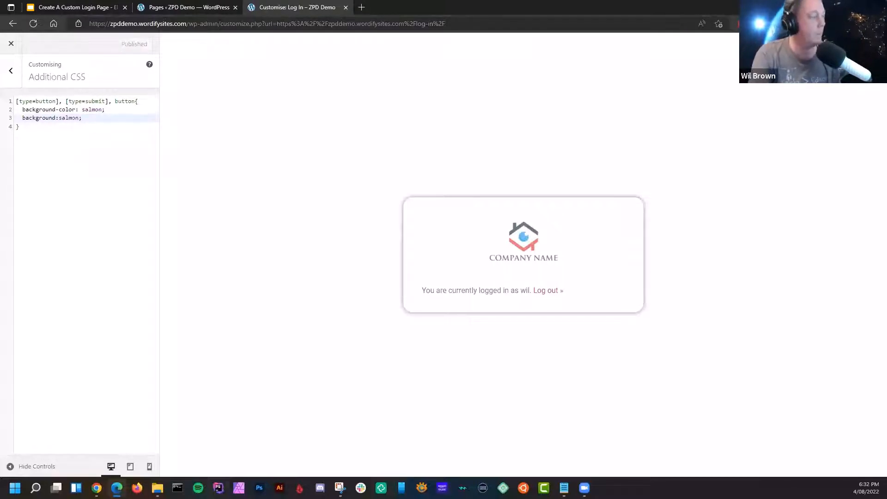
- Return to the published Log In page, copy its URL and log out of the WordPress account
click(12, 25)
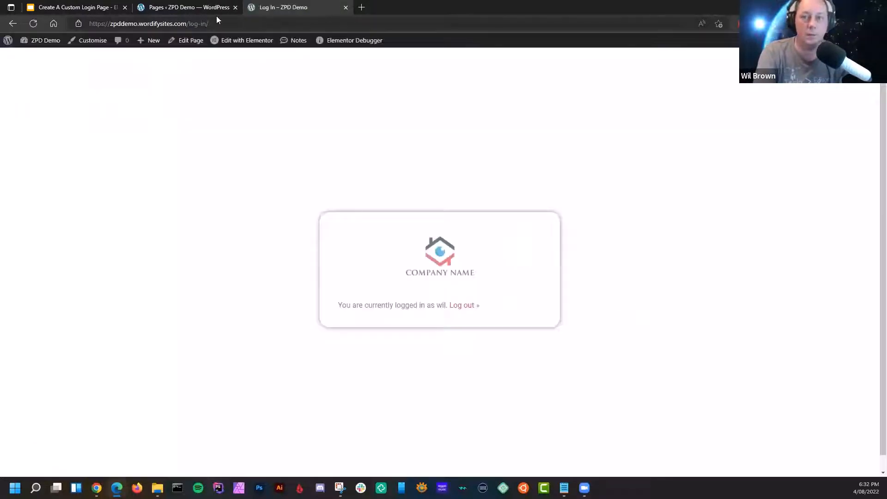
click(226, 28)
key(ctrl+c)
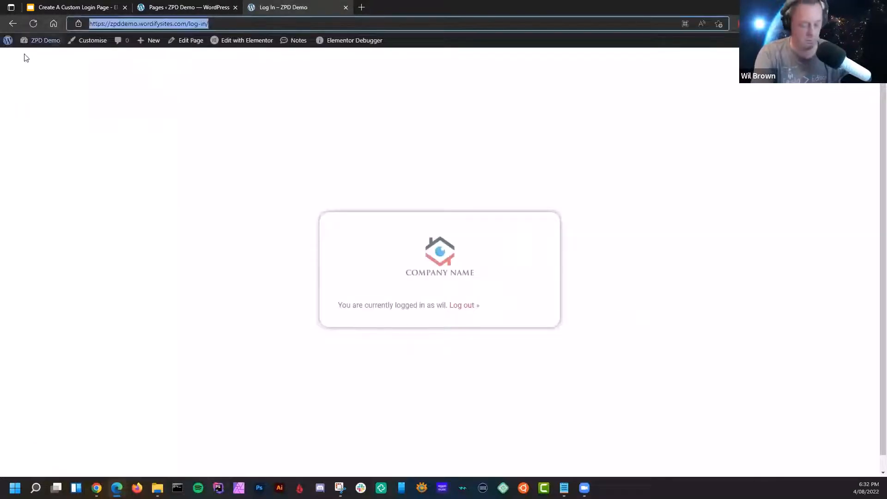
mouse_move(850, 40)
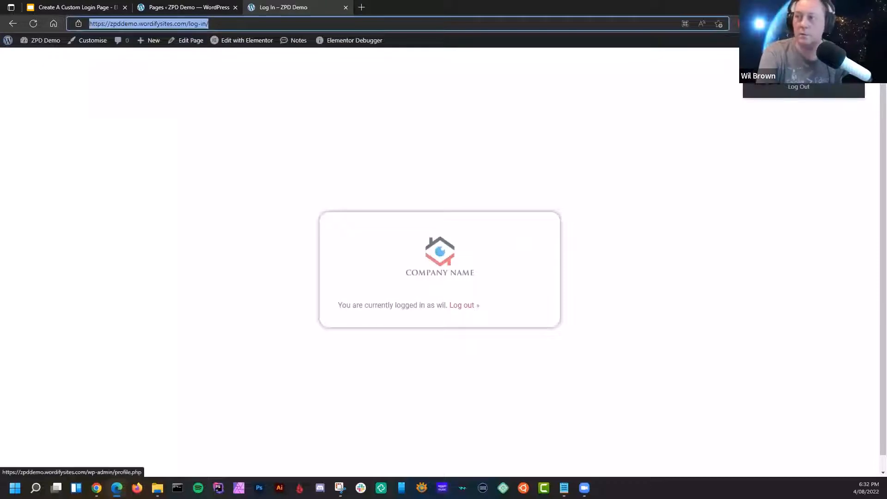
click(802, 88)
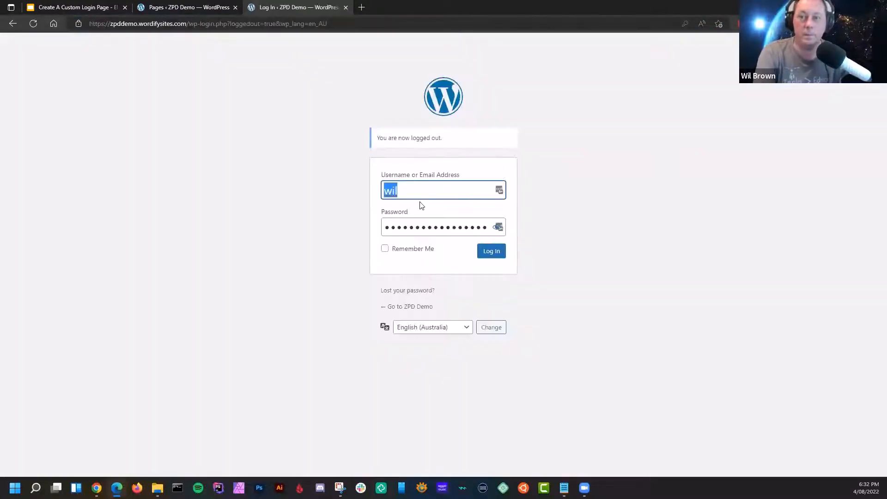
- Load the copied log-in page URL while logged out and refresh the page
click(343, 26)
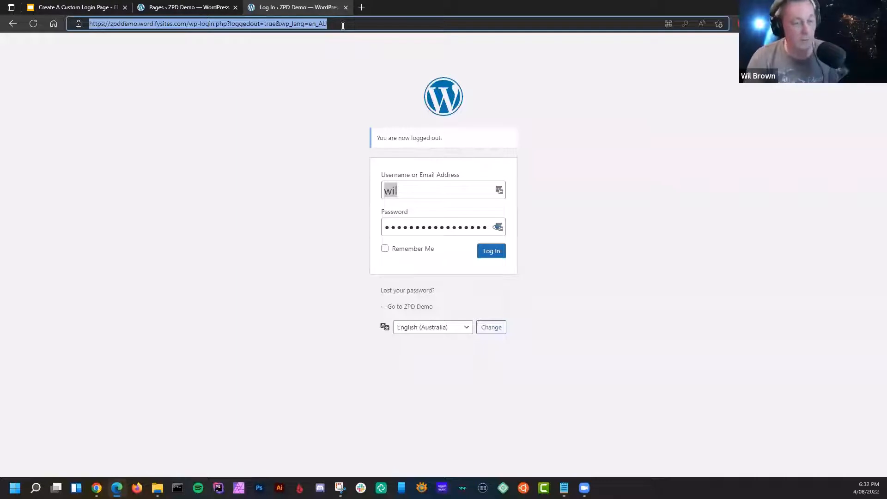
key(ctrl+v)
key(Return)
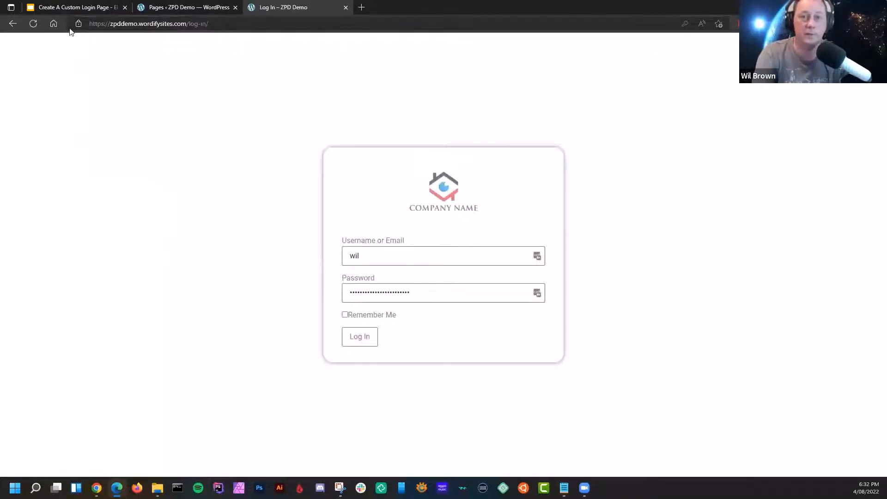
click(246, 23)
click(248, 23)
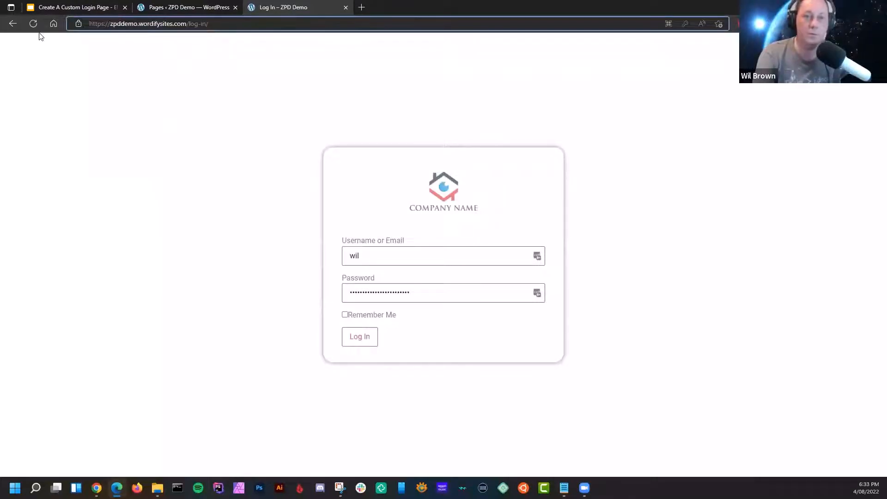
click(33, 24)
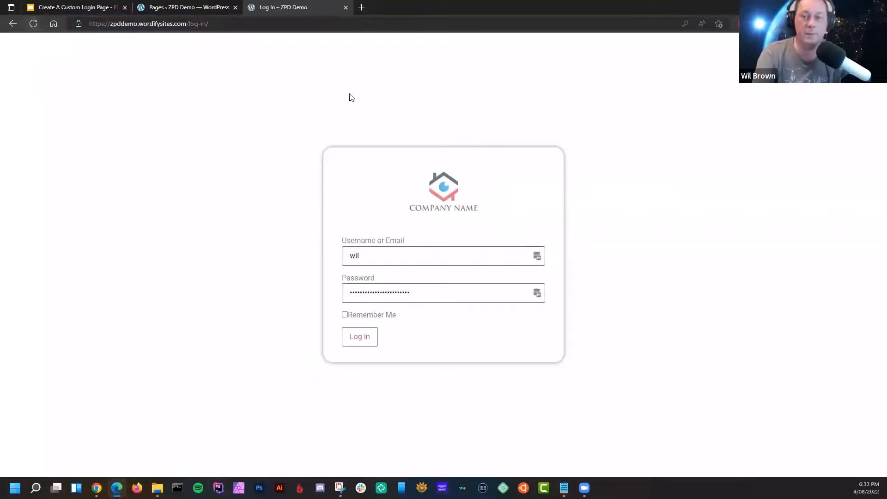
- Append ?v=1 to the log-in page URL and load it to view an uncached version
click(237, 22)
click(237, 21)
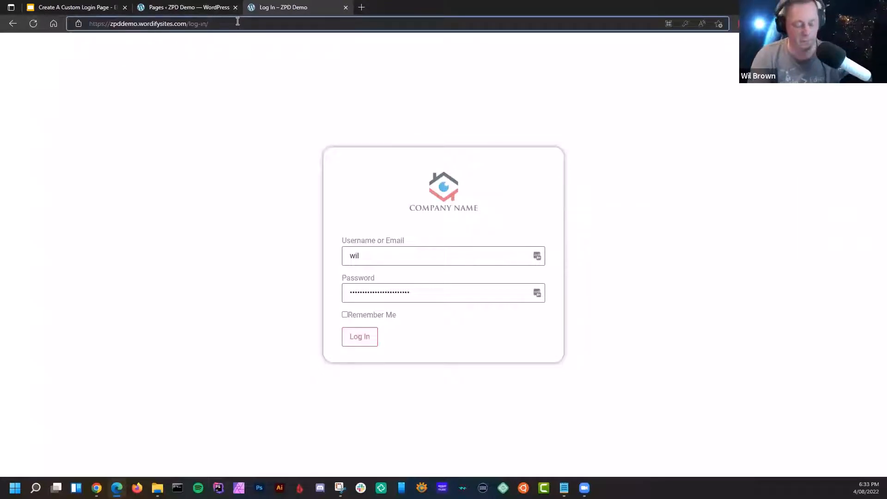
text(?v=1)
key(Return)
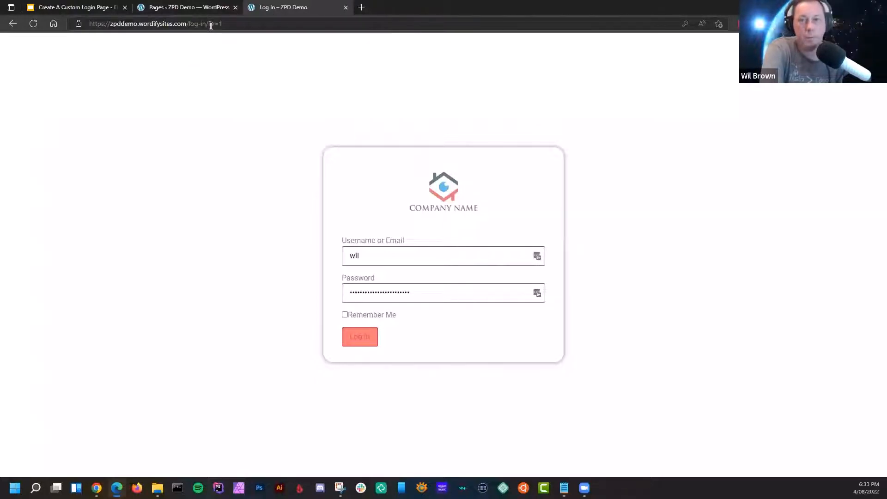
- Remove the ?v=1 query string from the URL and load the plain log-in page for comparison
drag(211, 26, 260, 23)
key(BackSpace)
key(Return)
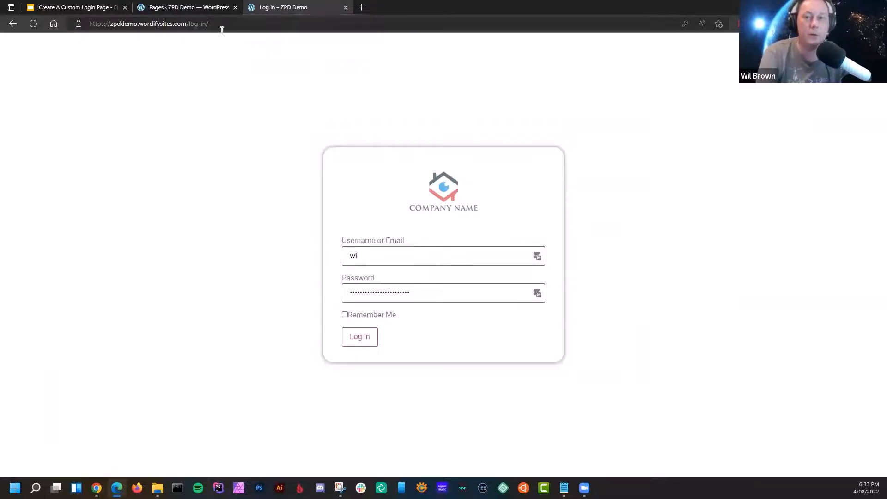
- Load the log-in page again with the query string ?v=2 to bypass the cache
click(249, 26)
click(249, 26)
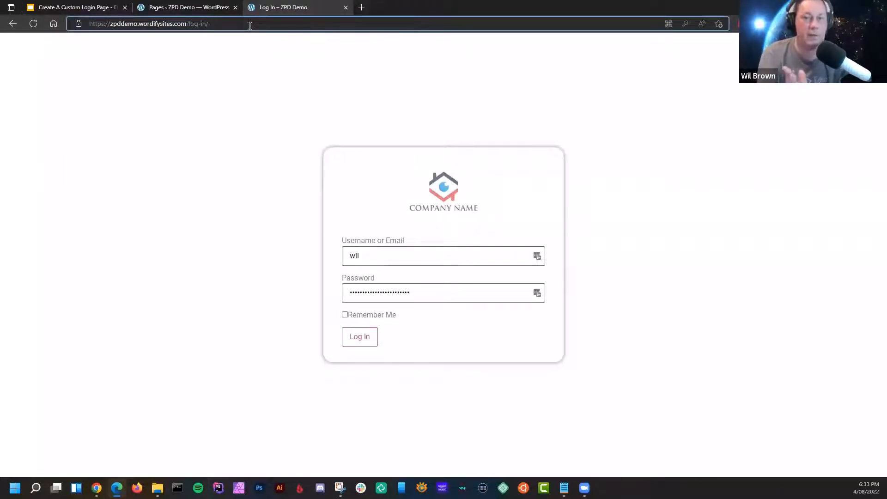
text(?)
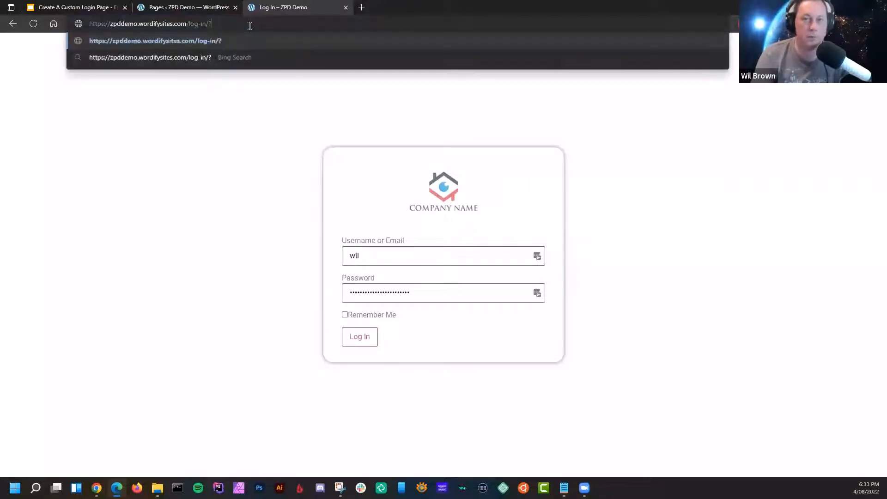
text(v)
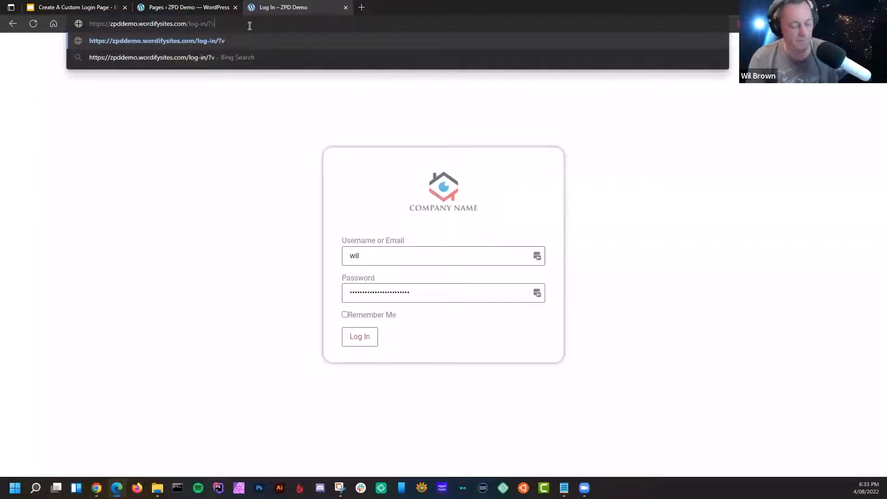
text(=2827428489)
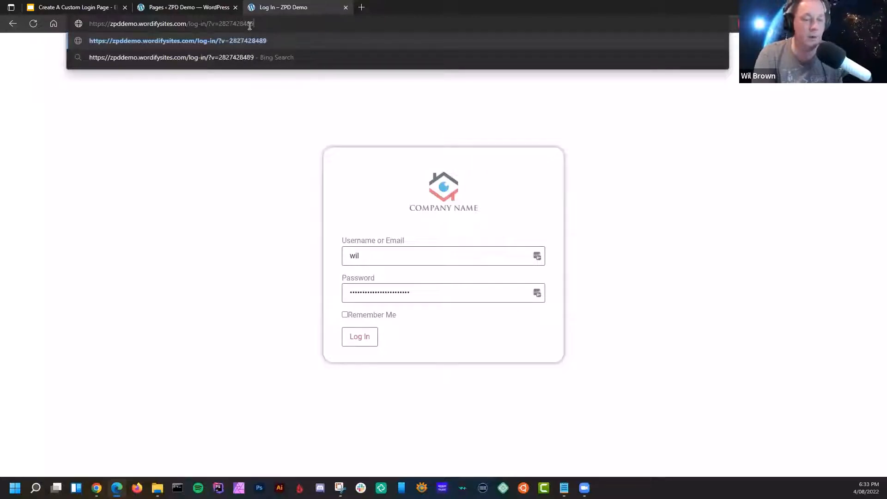
key(BackSpace)
key(BackSpace)
key(BackSpace)
key(BackSpace)
key(BackSpace)
key(BackSpace)
key(BackSpace)
key(BackSpace)
key(BackSpace)
key(BackSpace)
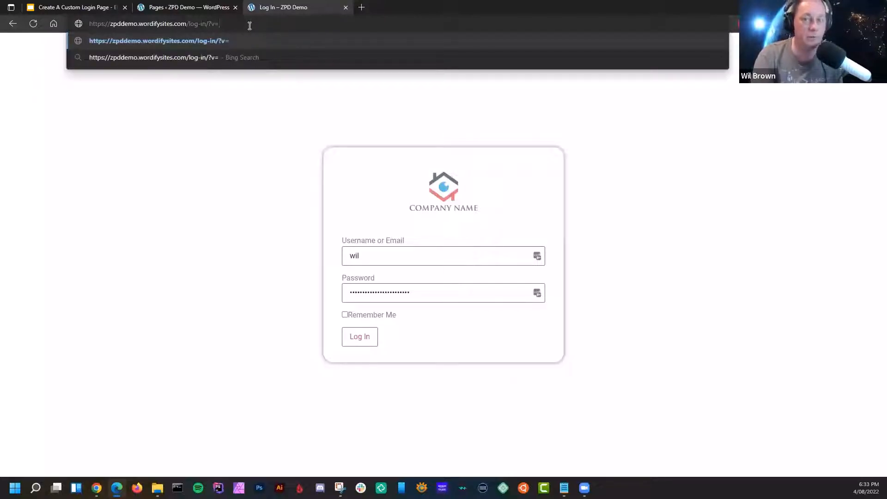
text(2)
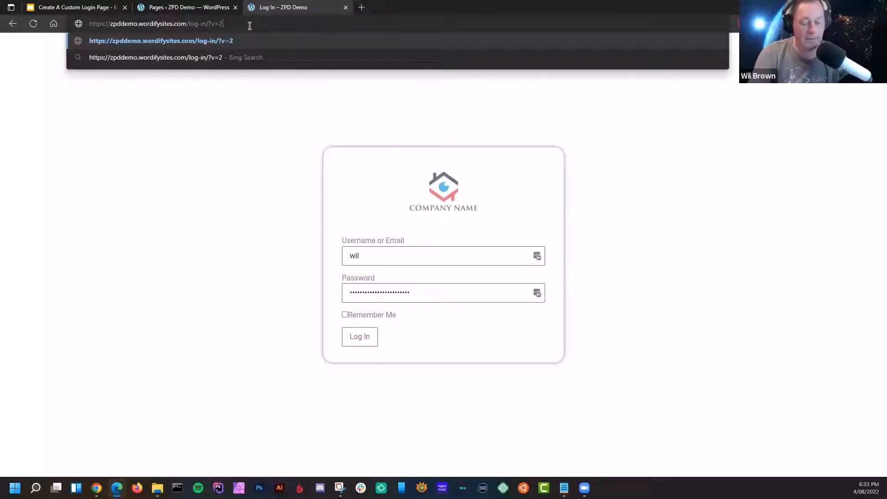
key(Return)
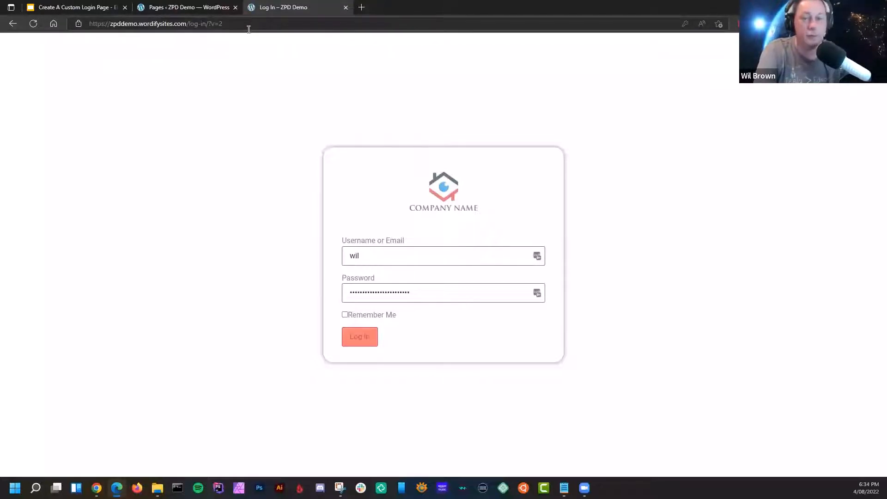
- Extend the ?v=2 query string with the arbitrary text thisisjusteomthingskjfs;ljfsld and load the page
click(240, 21)
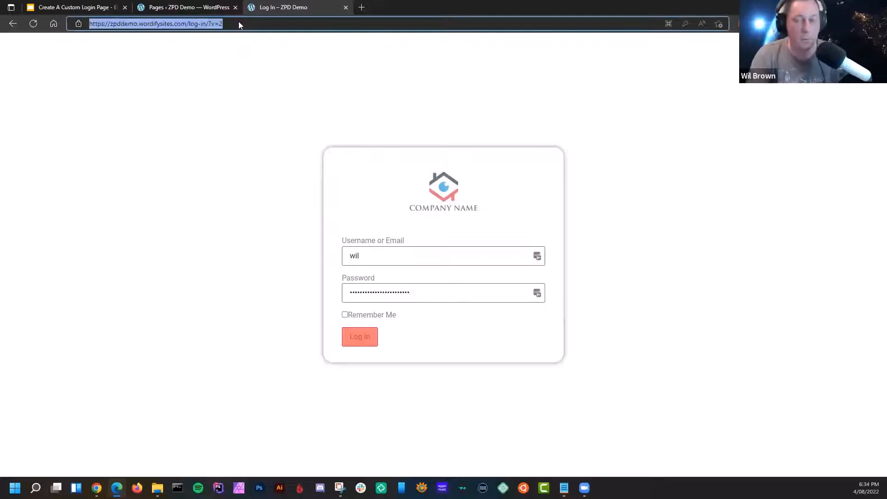
click(239, 22)
text(this)
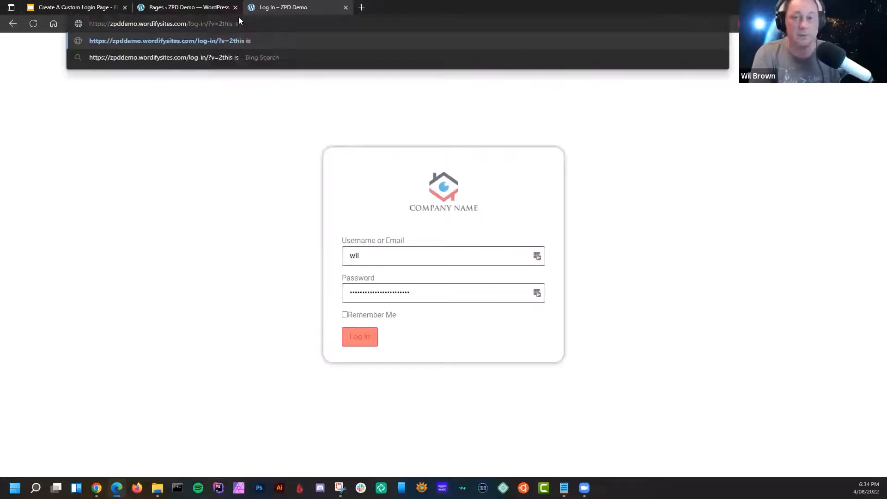
text(isj)
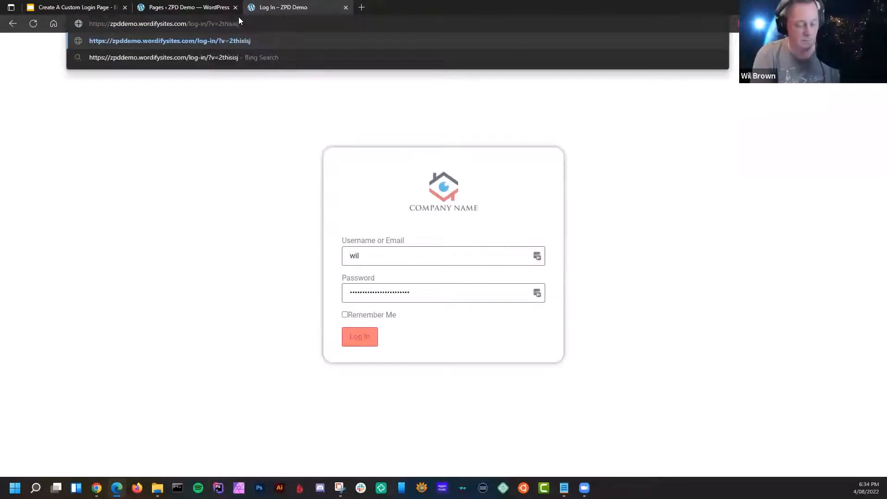
text(usteomthingskjfs;ljfsld)
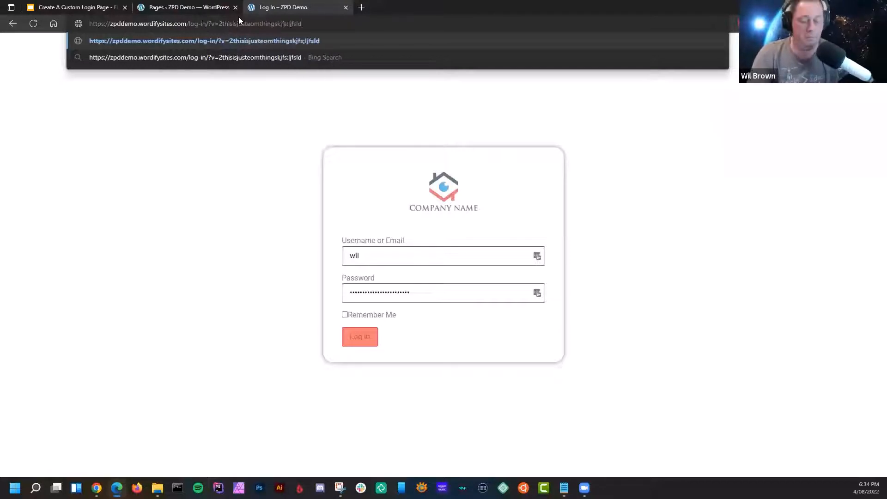
key(Return)
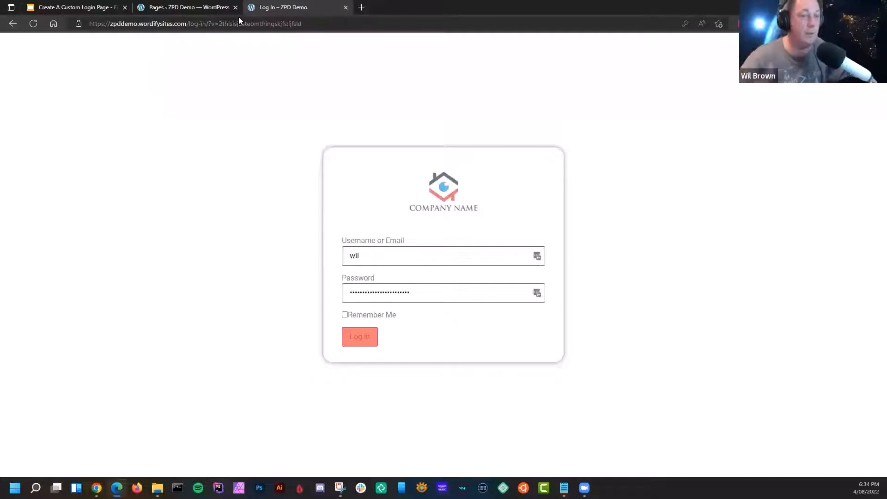
- Inspect the Log In button in the developer tools and select its parent paragraph with the class login-submit
click(359, 340)
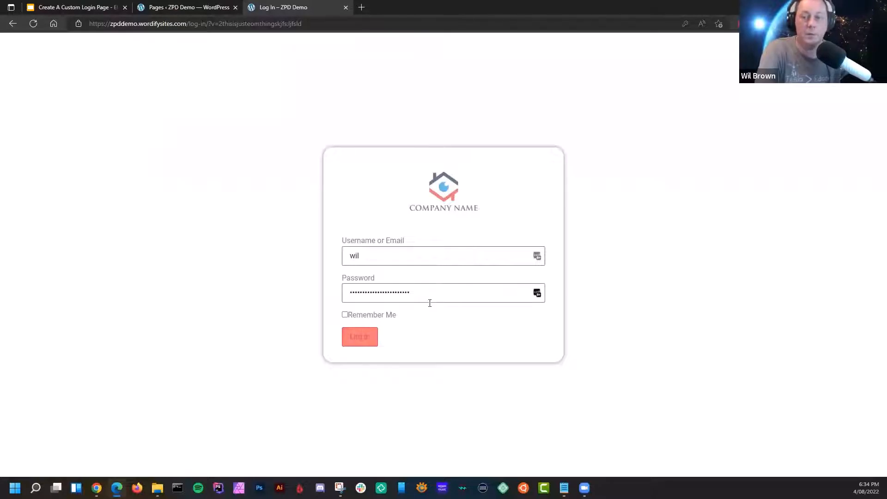
right_click(345, 337)
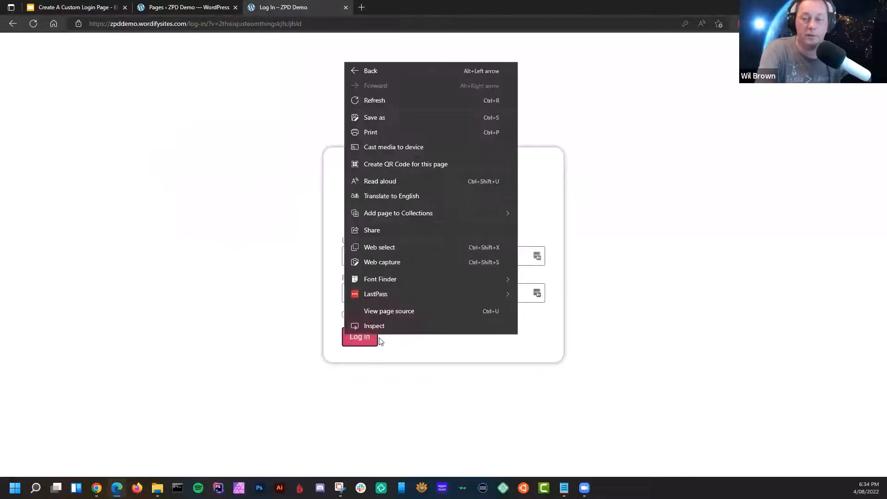
click(392, 331)
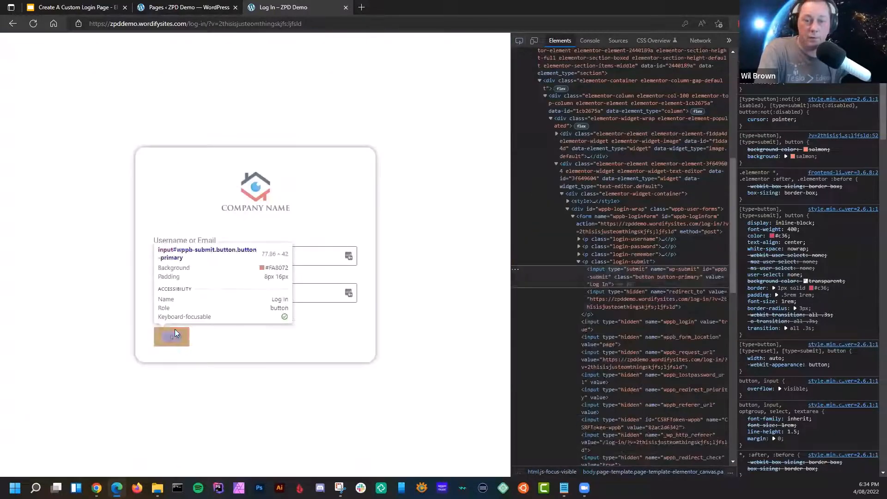
click(175, 329)
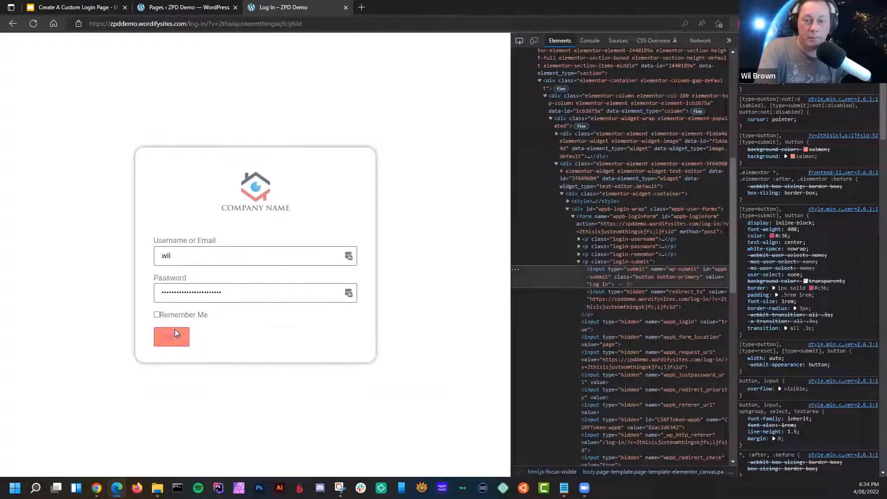
click(594, 262)
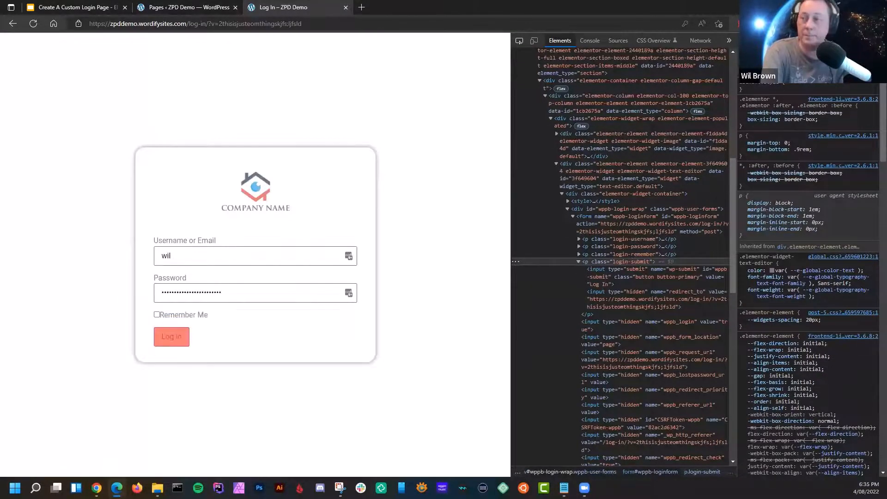
- Try to add a text-align center declaration to the login-submit paragraph's element style
click(779, 90)
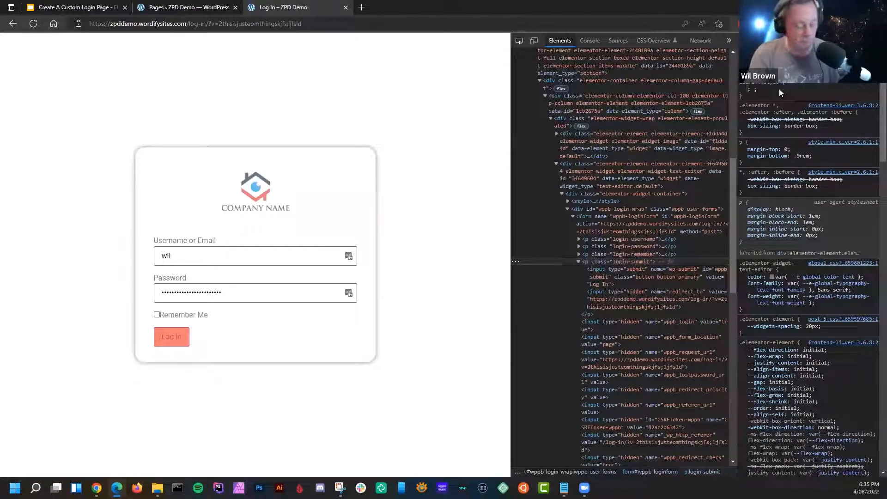
text(text-align ce)
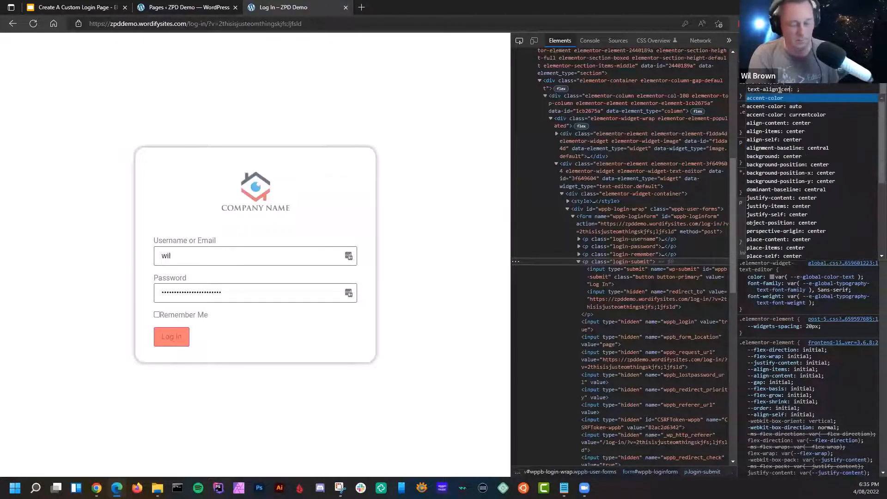
text(nter)
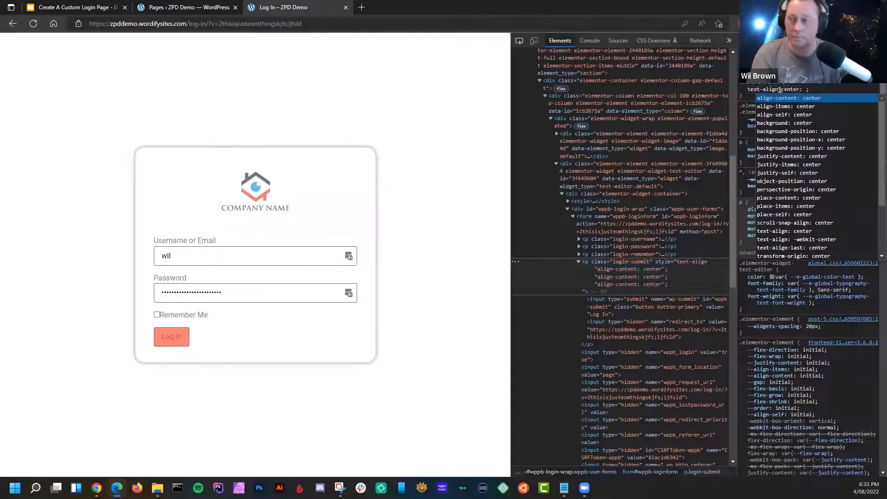
text(;)
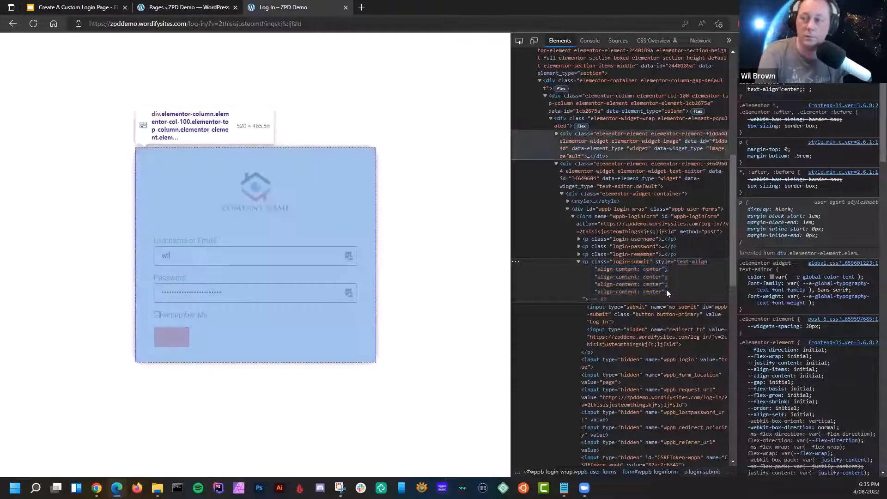
- Reselect the login-submit paragraph and add text-align: center; to its element style
click(613, 261)
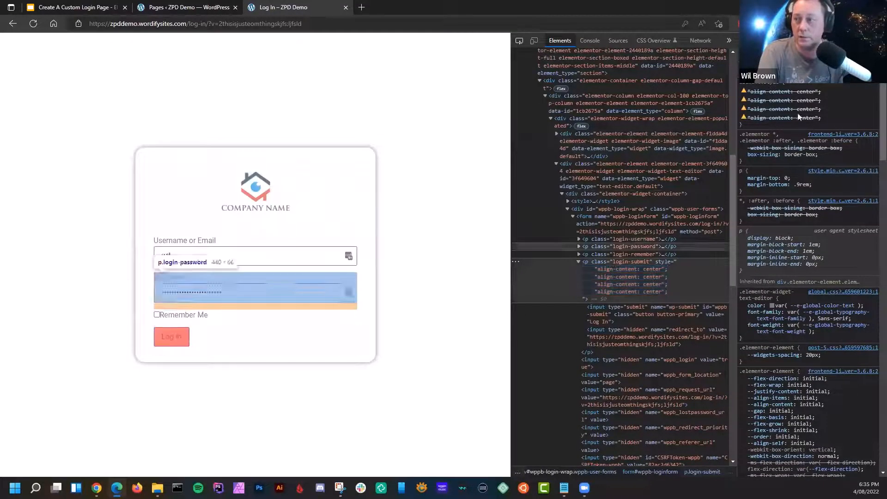
click(828, 109)
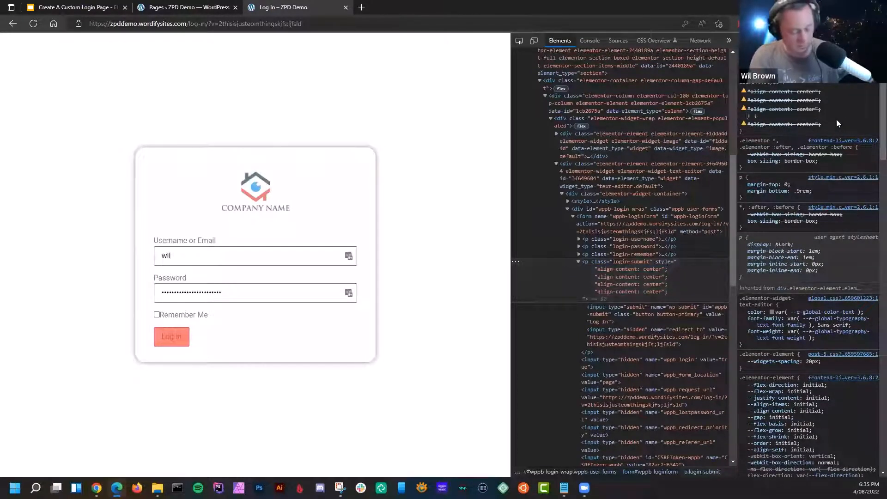
text(text-align":)
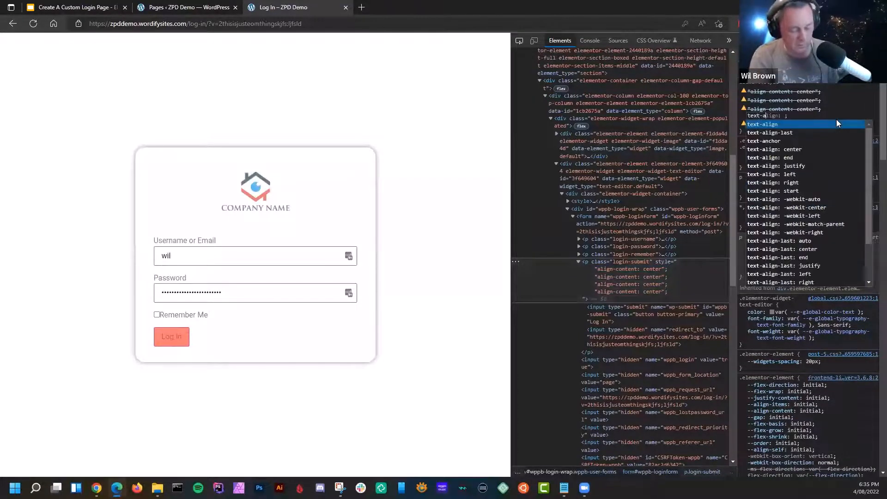
key(BackSpace)
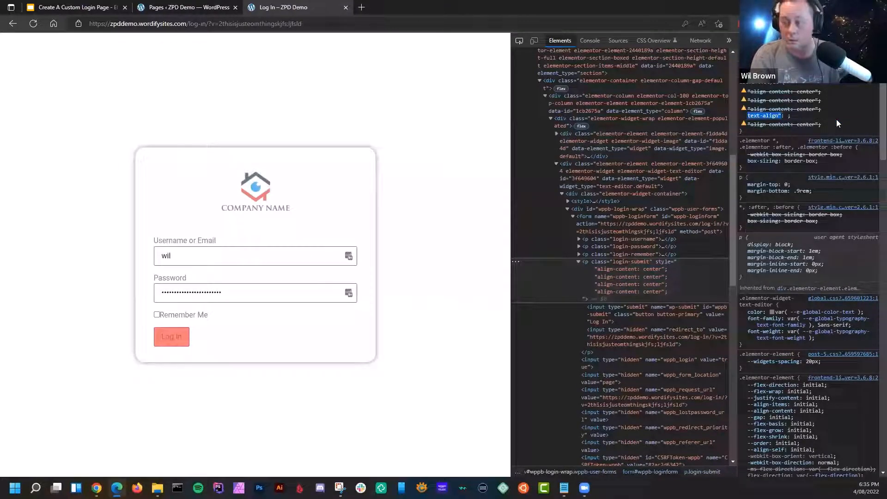
text(text-align")
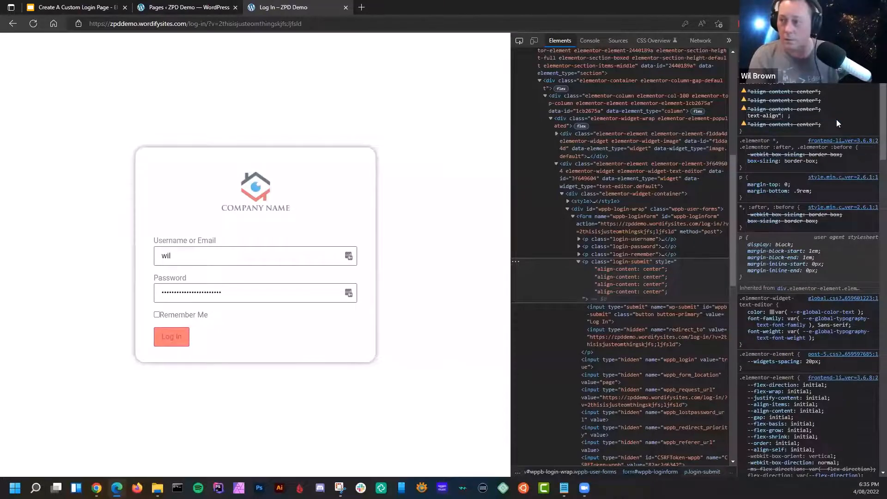
key(BackSpace)
text(:center)
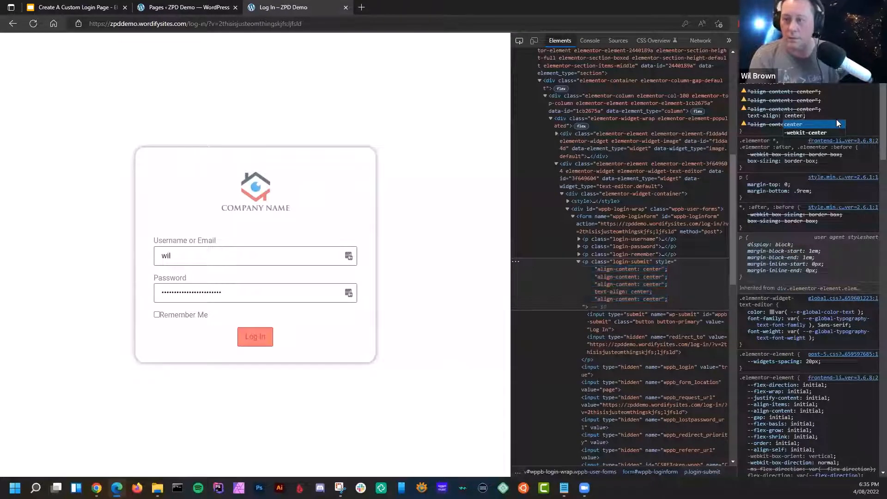
key(Return)
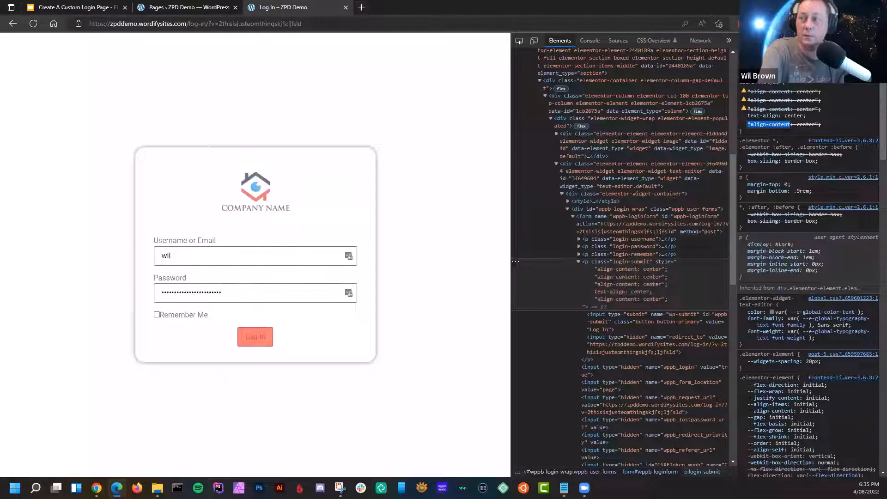
- Close the developer tools and the custom login page, and log back in to the expired WordPress admin session
key(F12)
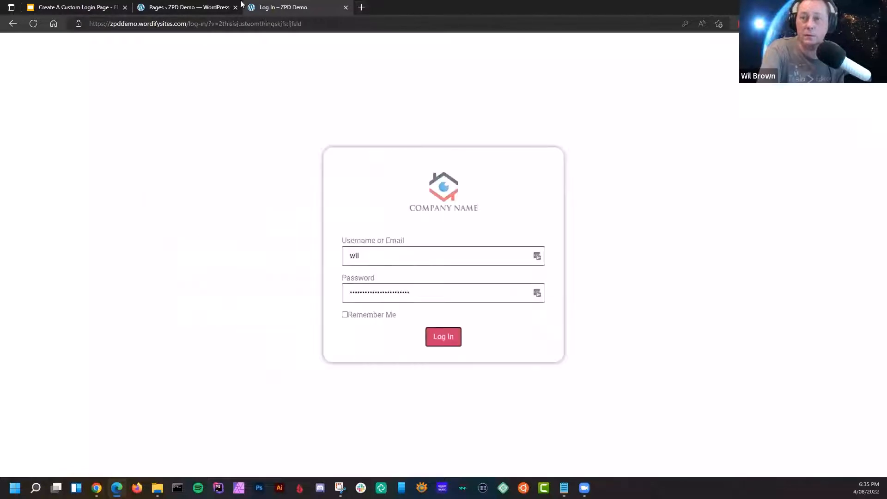
click(346, 8)
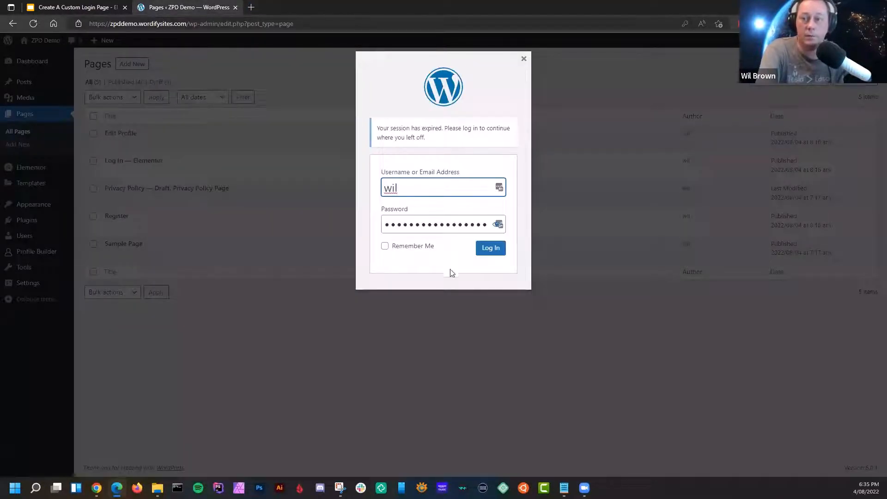
click(491, 249)
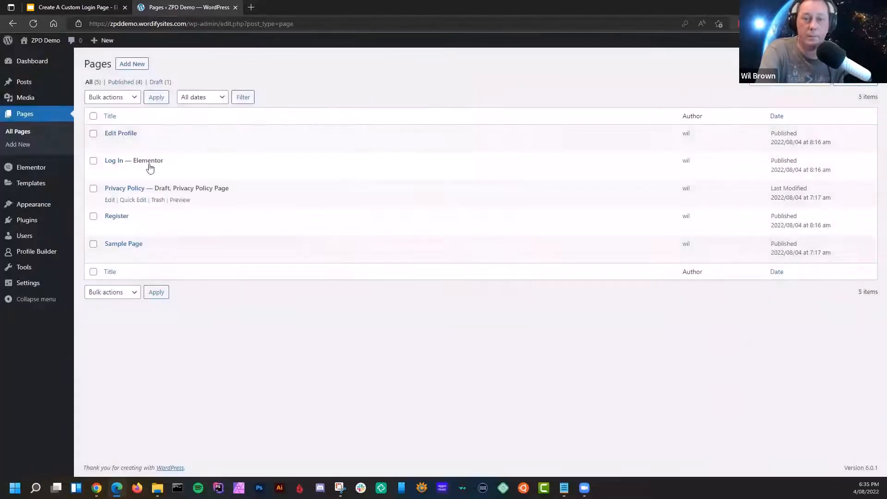
- Open the site's front end in a new tab and go to Additional CSS in its Customizer
click(217, 172)
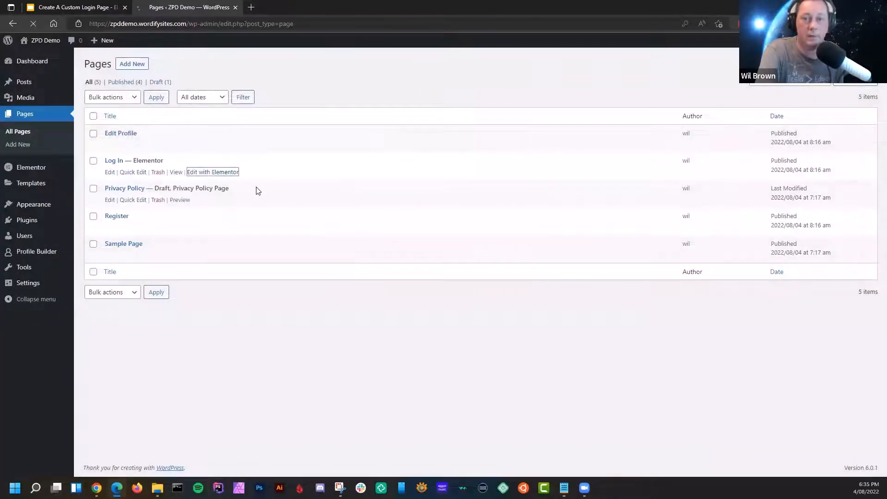
click(14, 24)
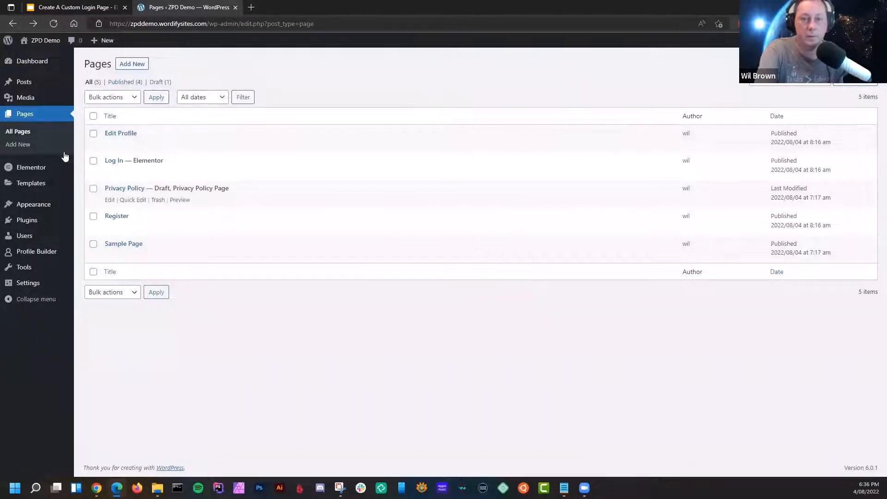
mouse_move(37, 40)
right_click(25, 54)
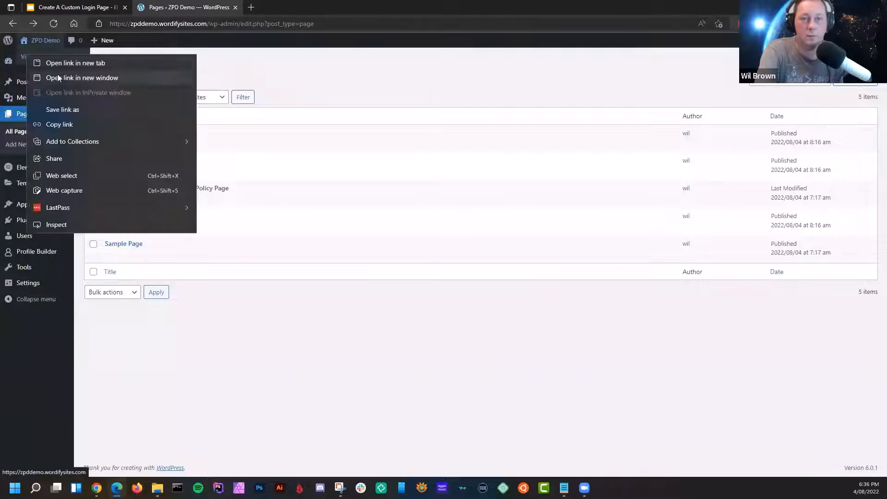
click(62, 65)
click(279, 8)
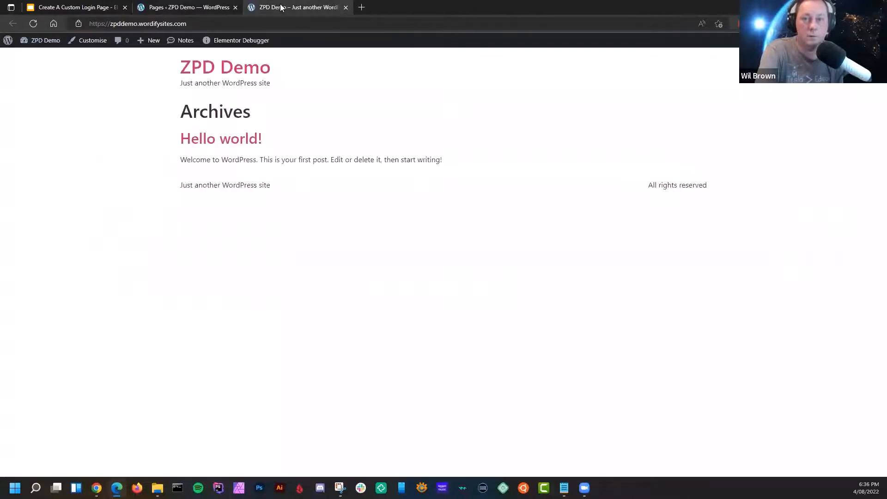
click(92, 38)
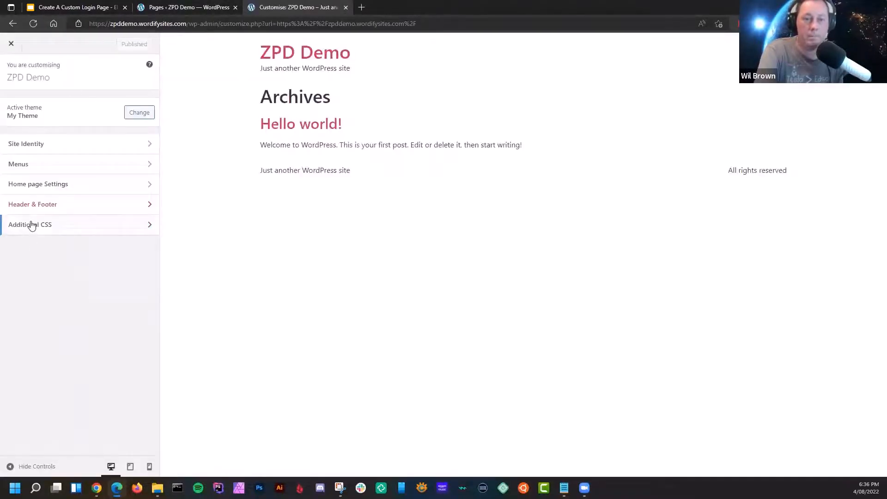
click(30, 225)
- Add the rule p.login-submit{ text-align:center; } below the existing button CSS and publish the change
click(60, 137)
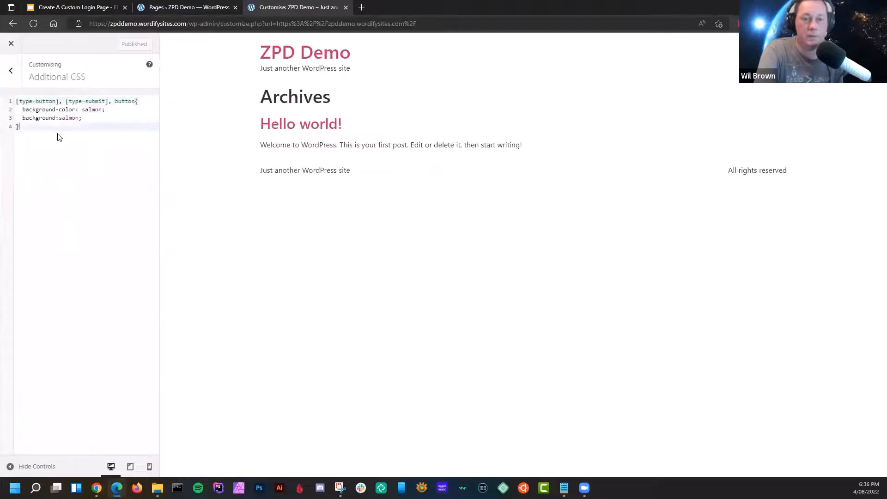
key(Return)
key(Return)
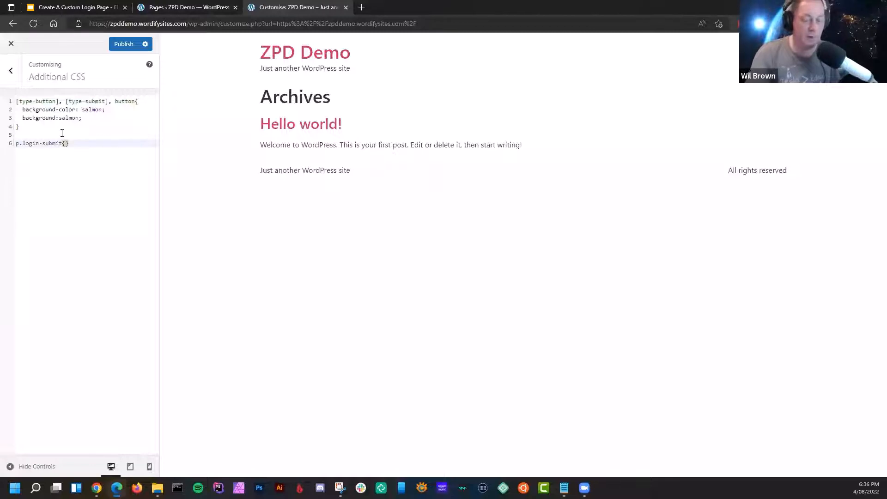
key(Return)
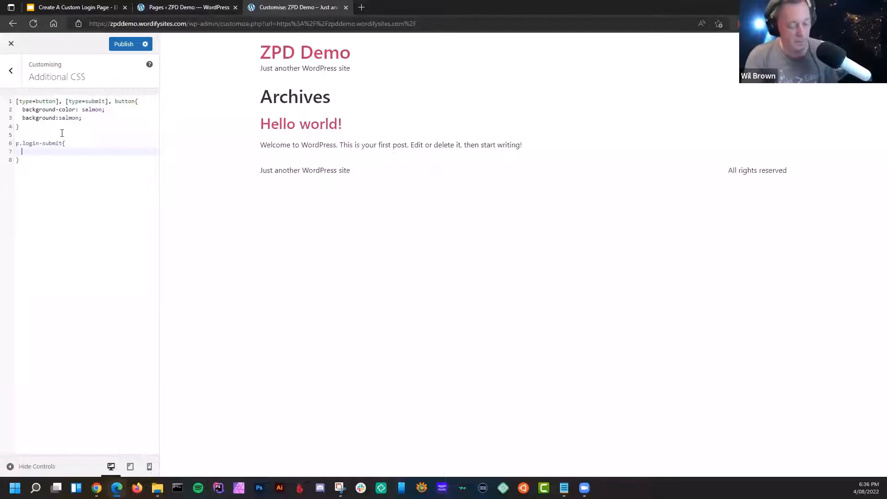
text(text-align)
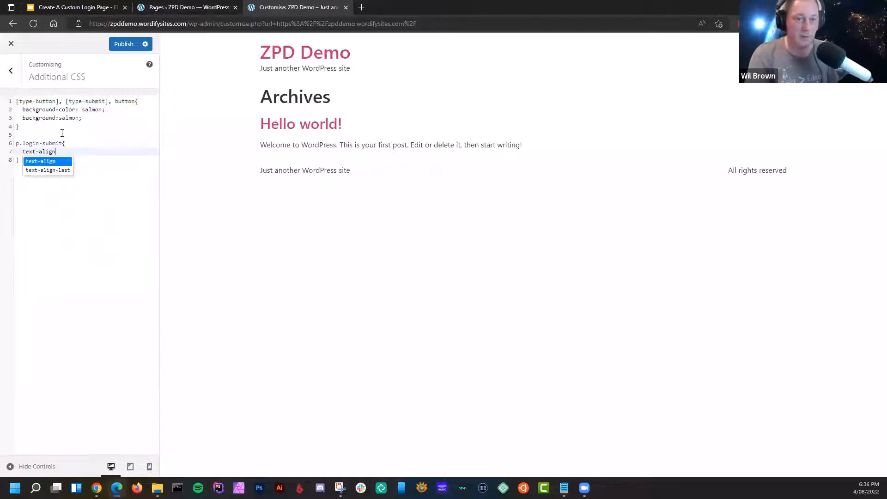
text(":c)
text(:center')
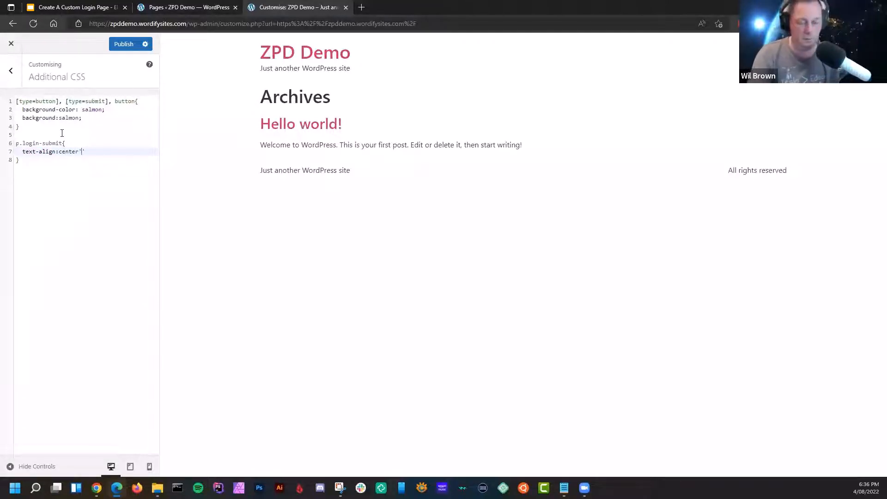
click(122, 44)
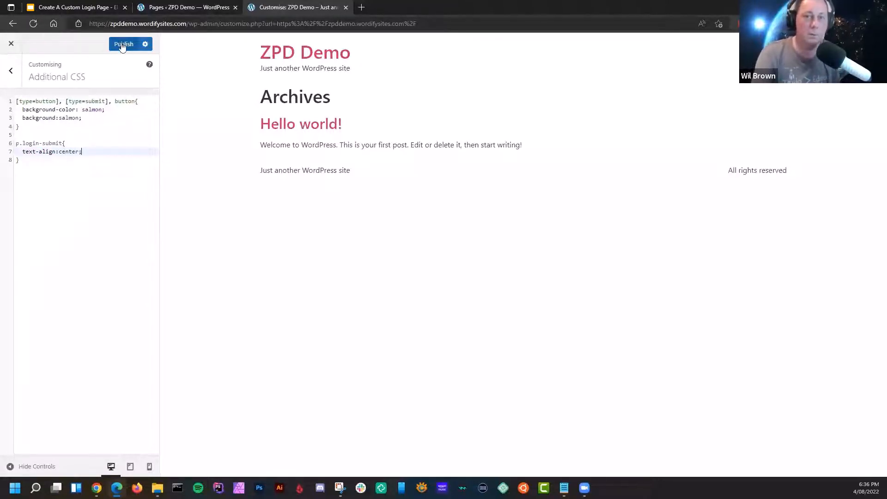
- Close the Customizer and log out of the WordPress site
click(213, 24)
click(190, 24)
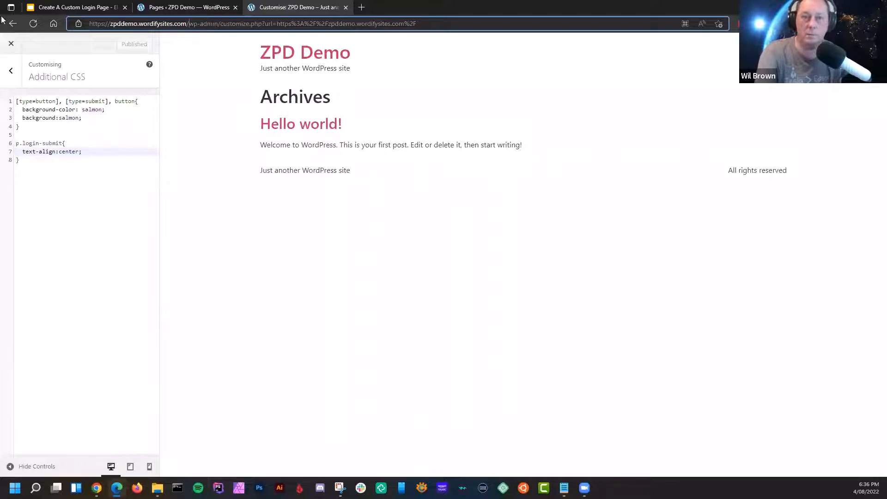
click(11, 43)
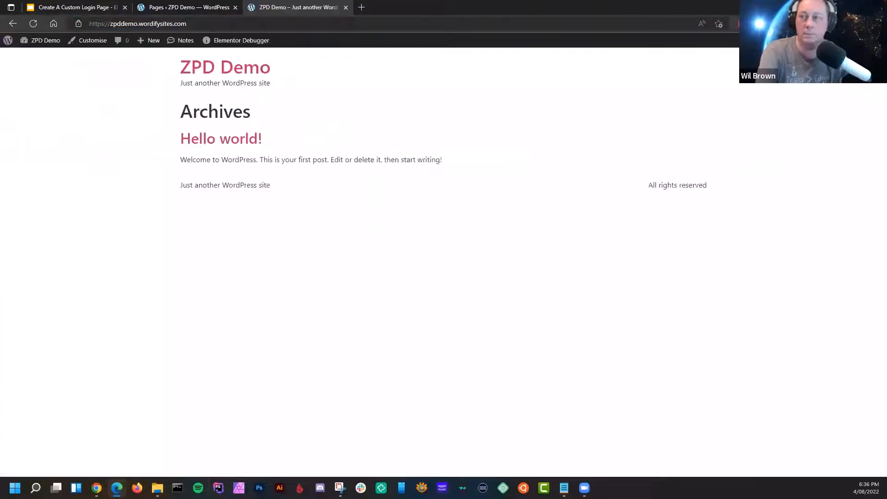
click(846, 40)
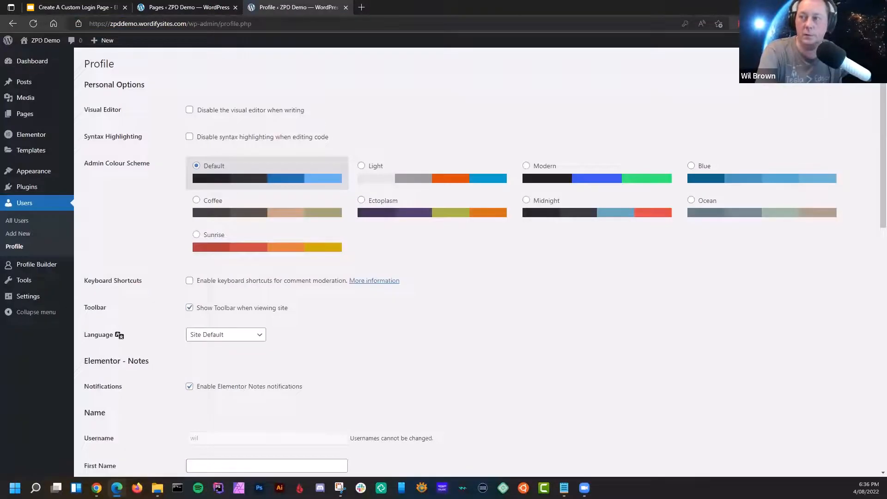
mouse_move(846, 40)
click(819, 90)
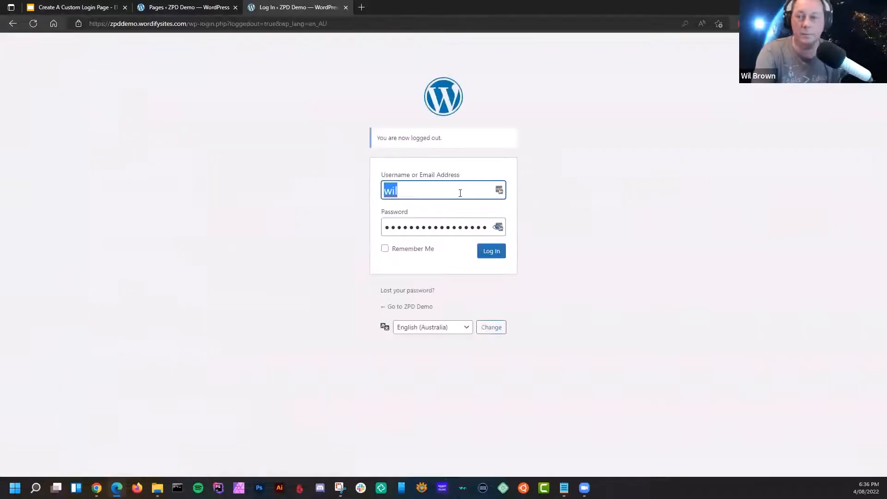
- Replace the wp-login.php path in the site address with log-in and load the custom login page
click(191, 25)
click(191, 25)
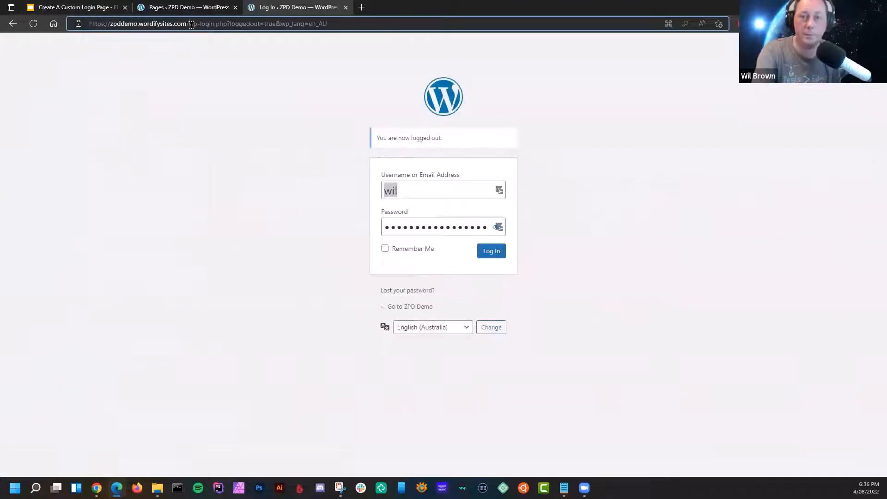
key(shift+End)
text(log-in)
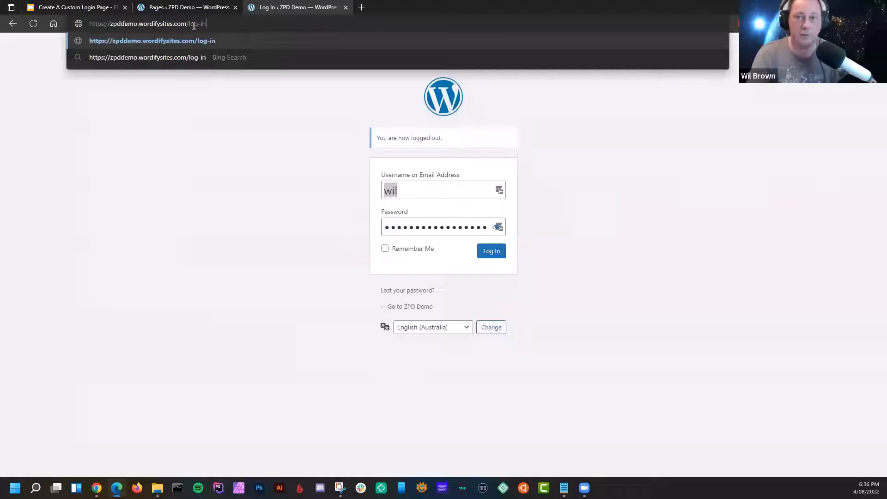
key(Return)
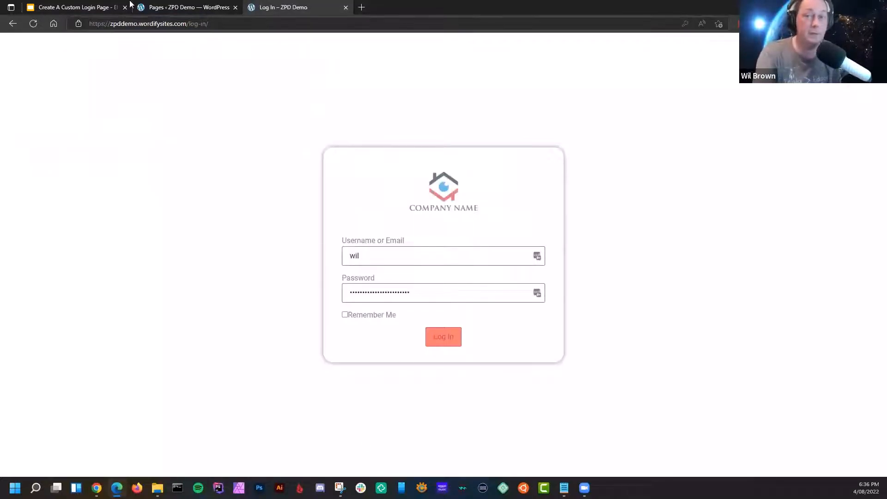
- Append the query string ?v=4 to the custom login page address and load it to check the published styling
click(247, 25)
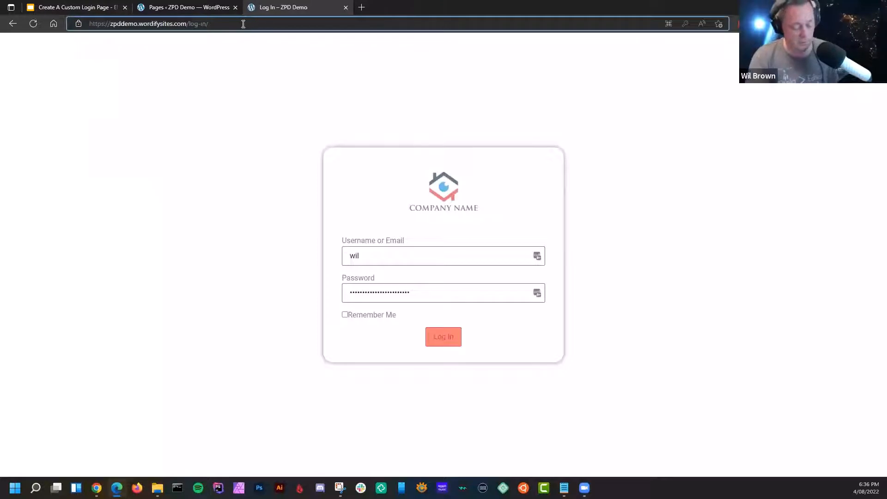
text(?v=4)
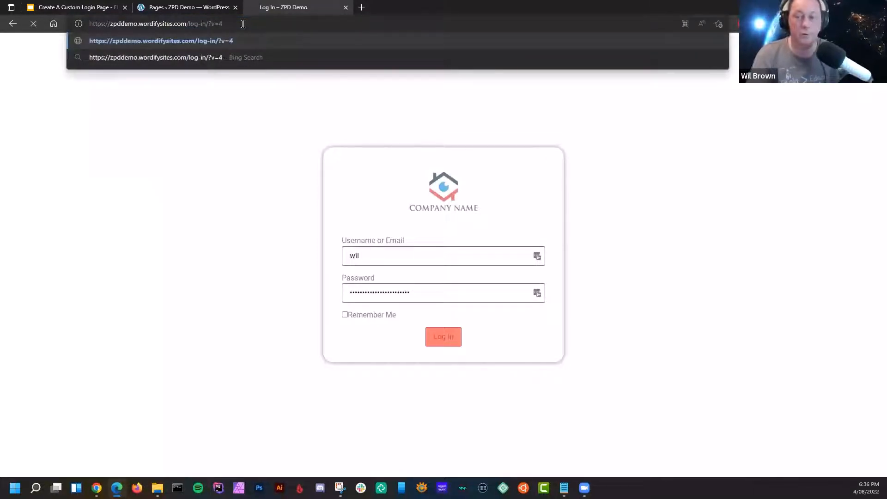
key(Return)
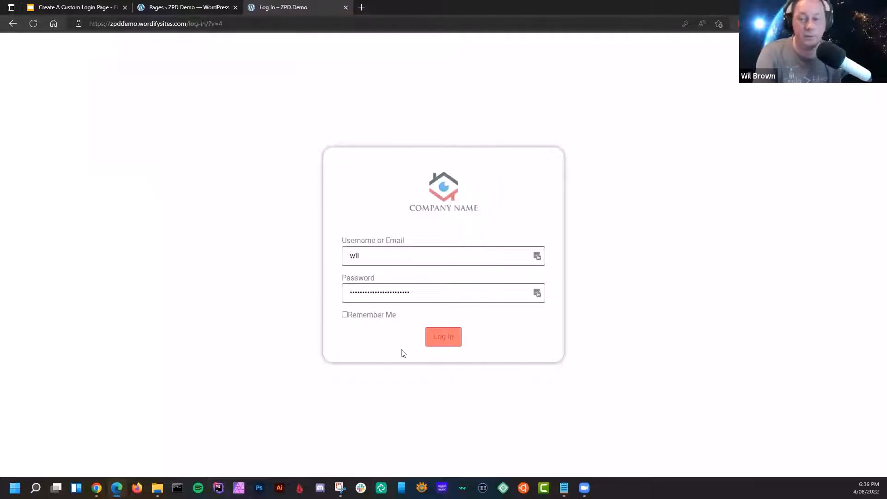
- Test the custom login form by logging in with the prefilled credentials, and log out again
click(445, 344)
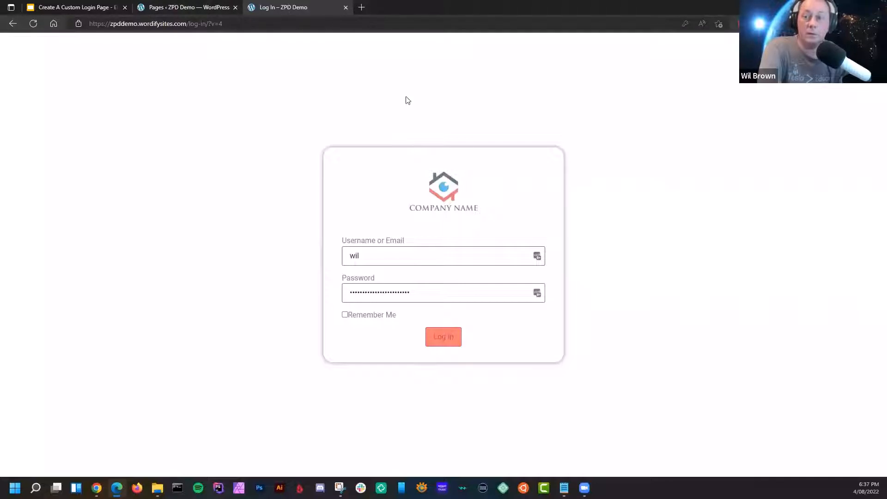
click(442, 339)
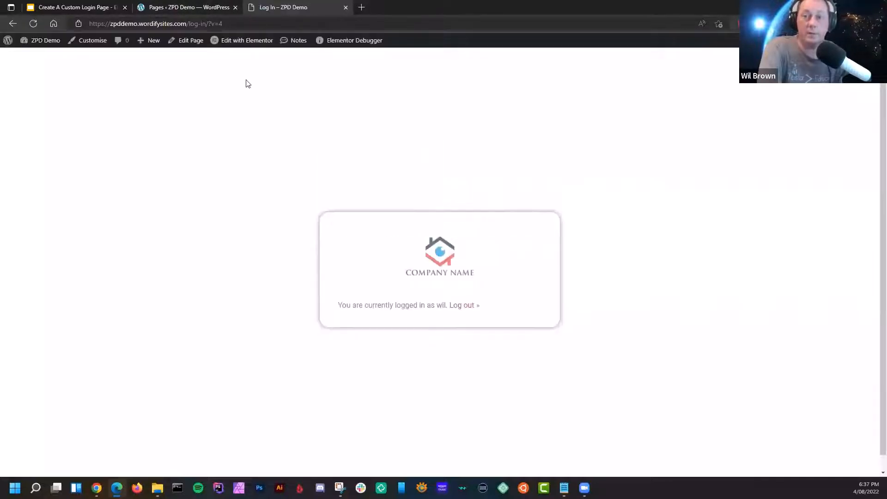
click(461, 305)
- Load the default wp-login.php page instead of the custom one and log in to the dashboard with the prefilled credentials
drag(189, 23, 343, 19)
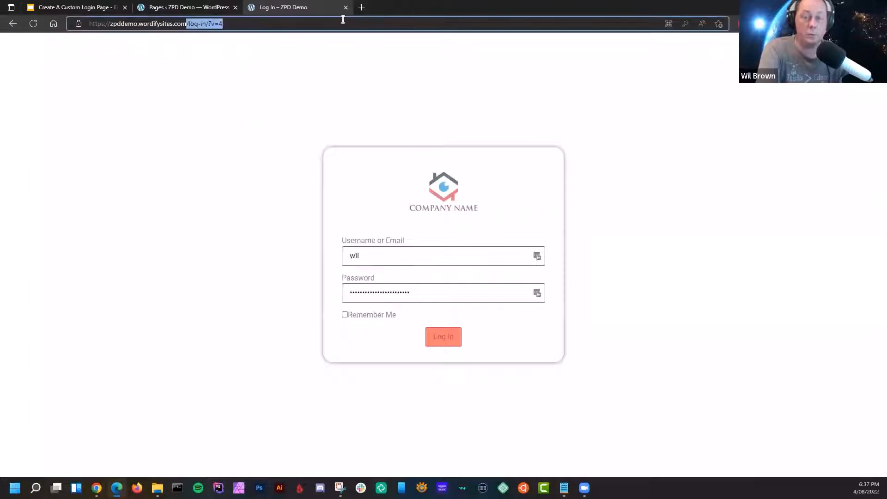
key(BackSpace)
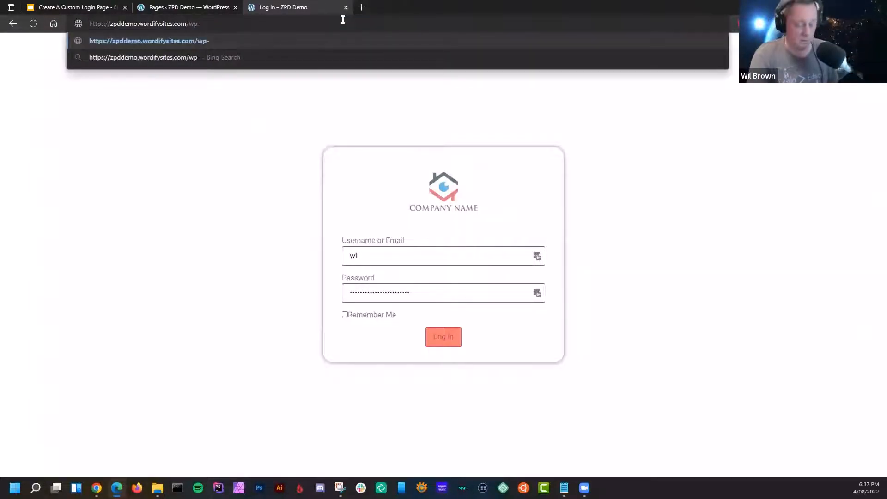
text(login.php)
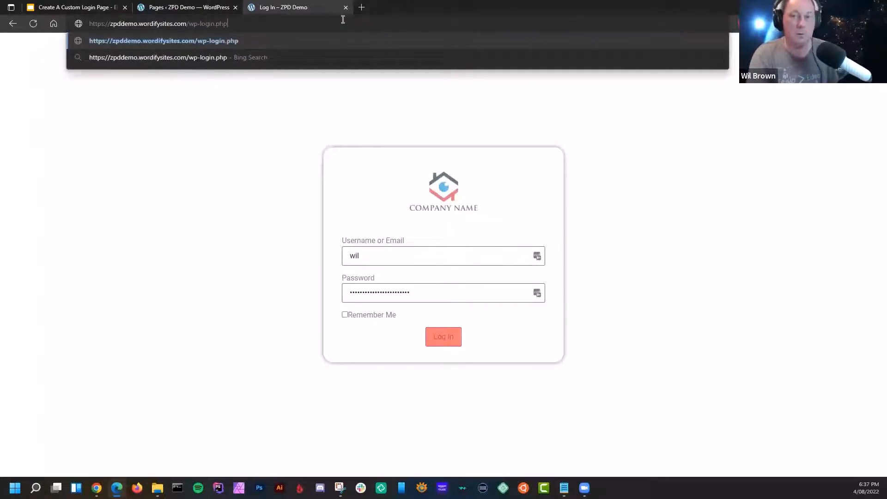
key(Return)
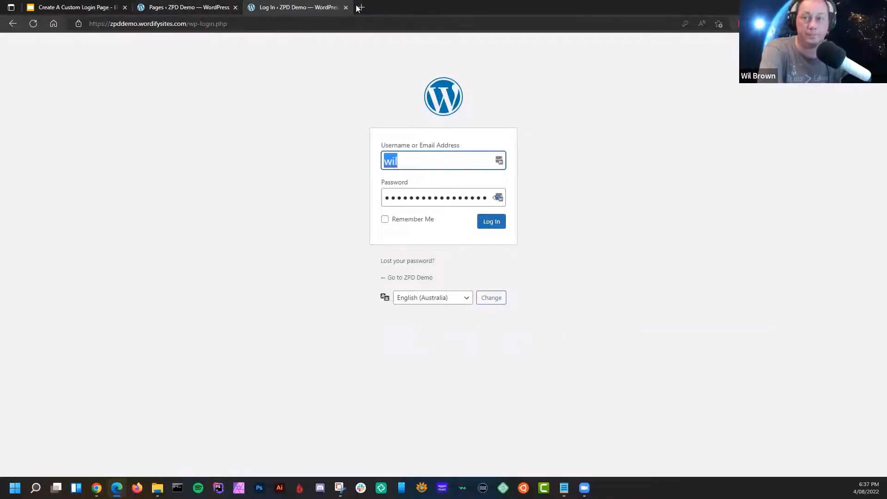
click(482, 226)
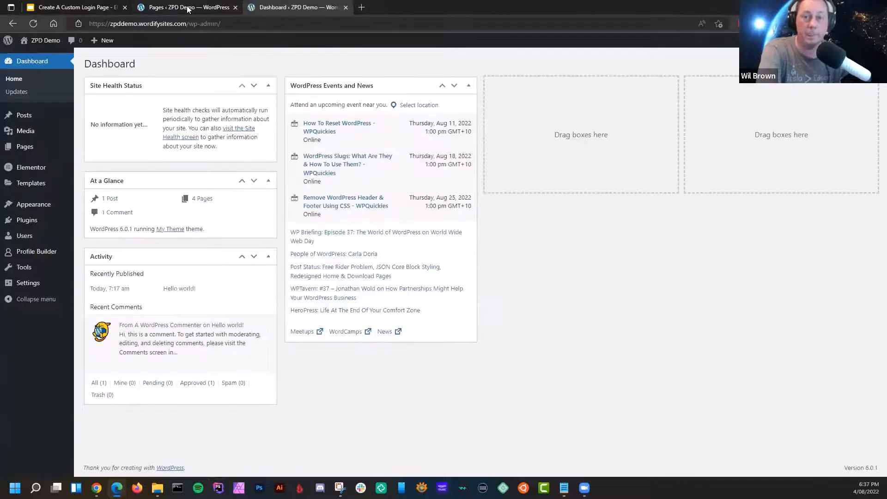
- Return to the other site admin tab and search the plugin directory for "redirect"
click(188, 9)
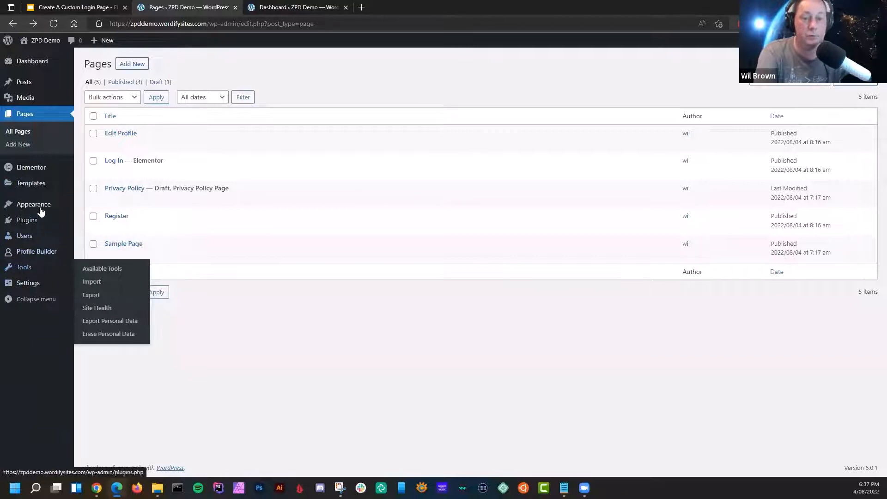
mouse_move(32, 222)
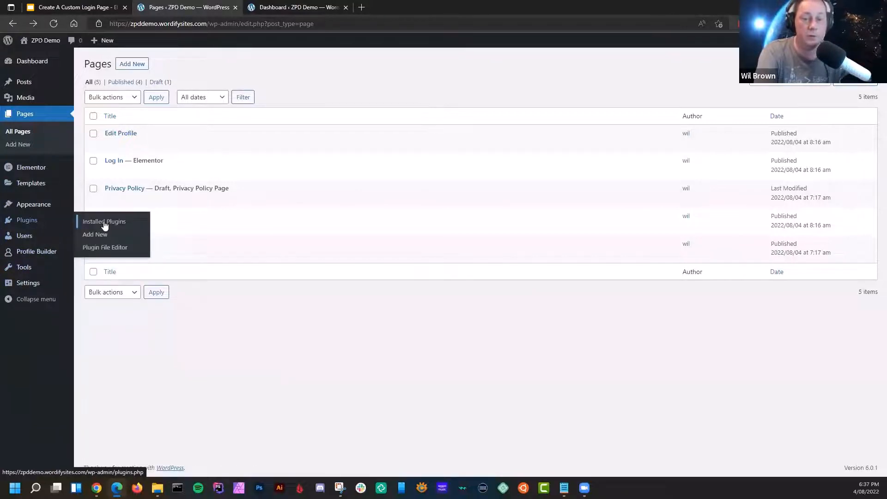
click(105, 234)
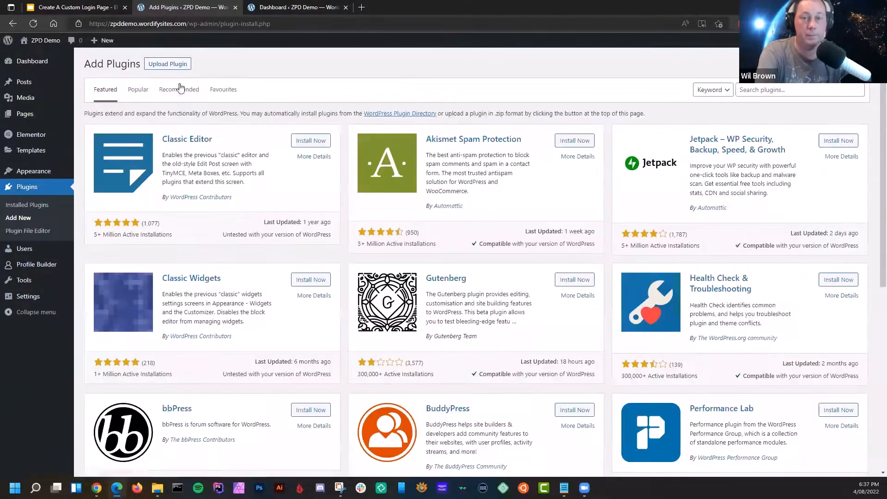
click(763, 91)
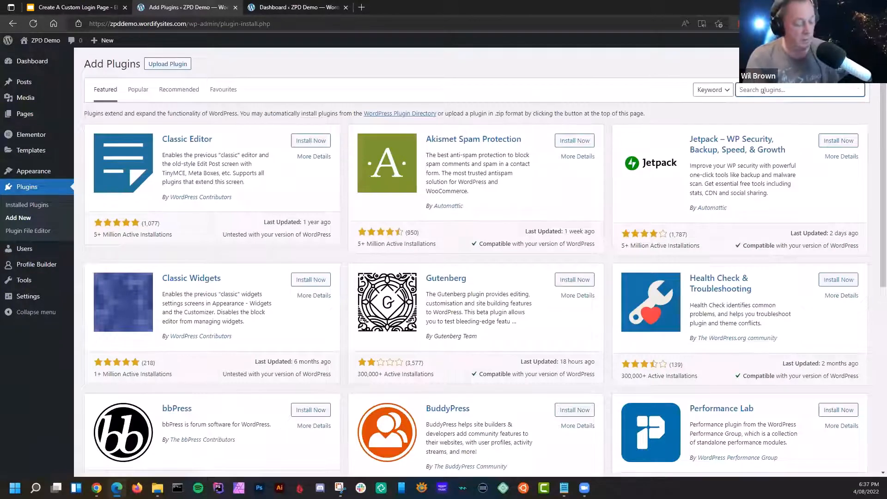
text(redirect)
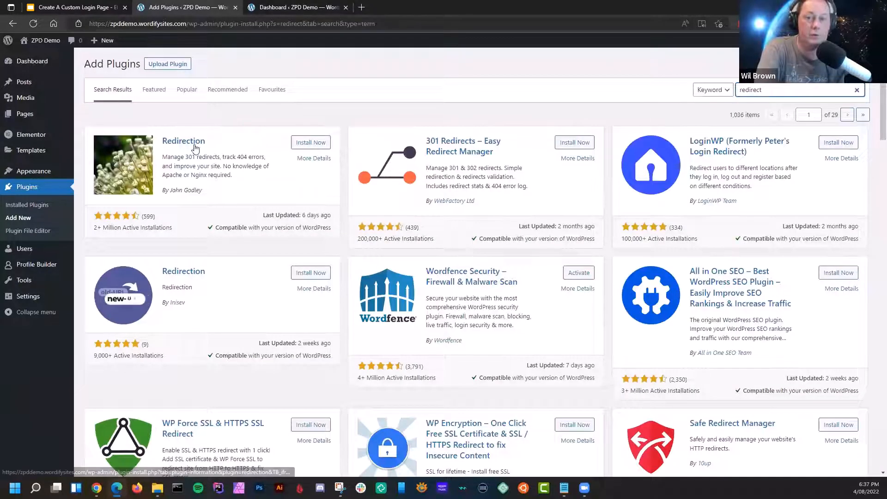
- Install and activate the Redirection plugin with 2+ million installations, and dismiss the activation notice
click(312, 146)
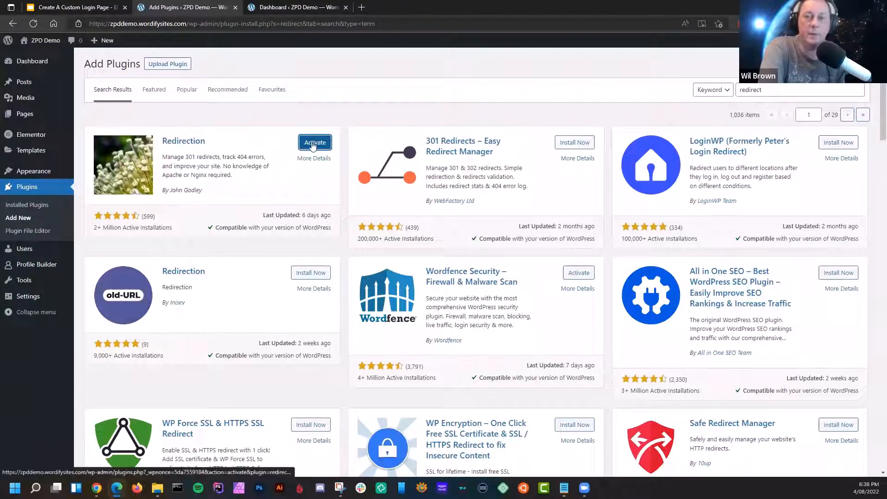
click(312, 146)
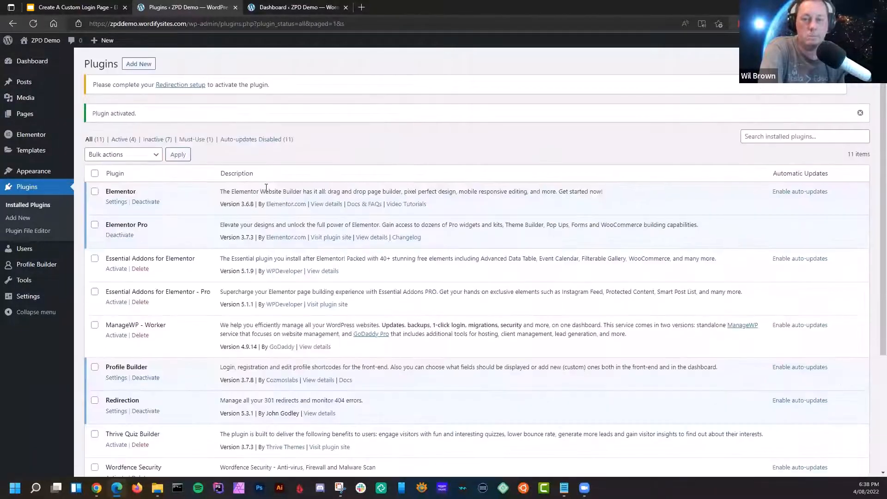
click(861, 114)
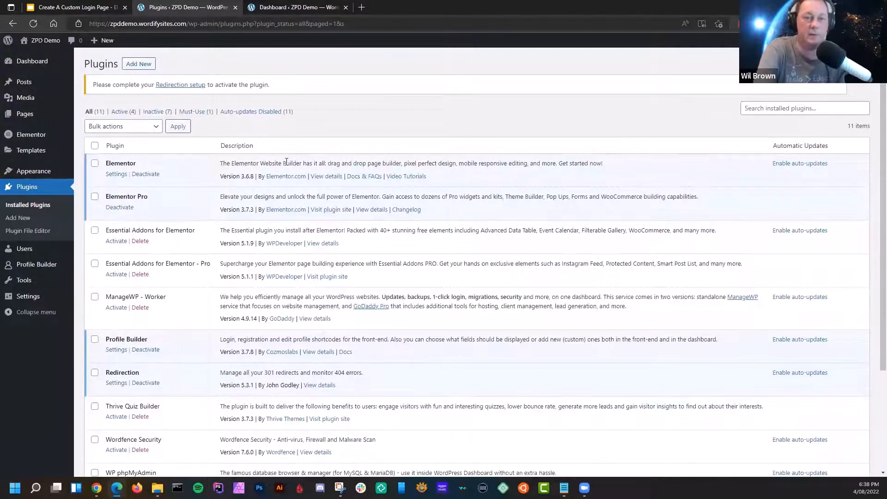
- Complete the Redirection plugin's initial setup, leaving permalink monitoring and redirect logging disabled
mouse_move(24, 284)
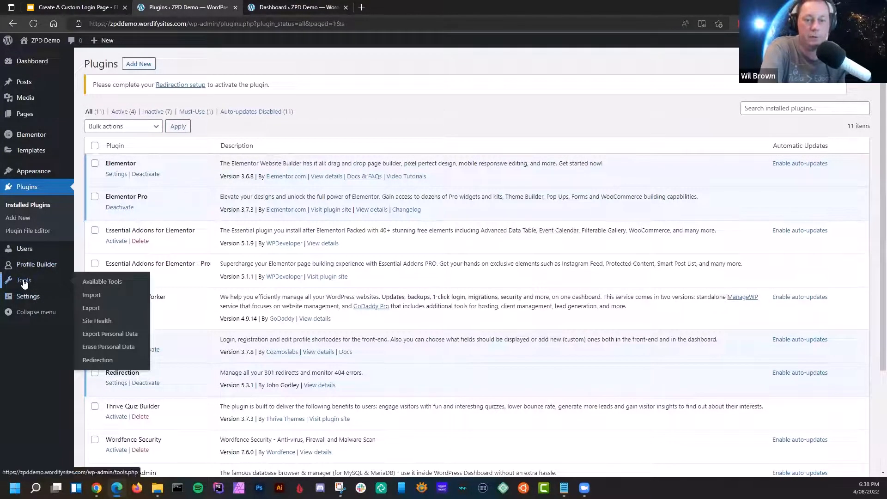
click(98, 360)
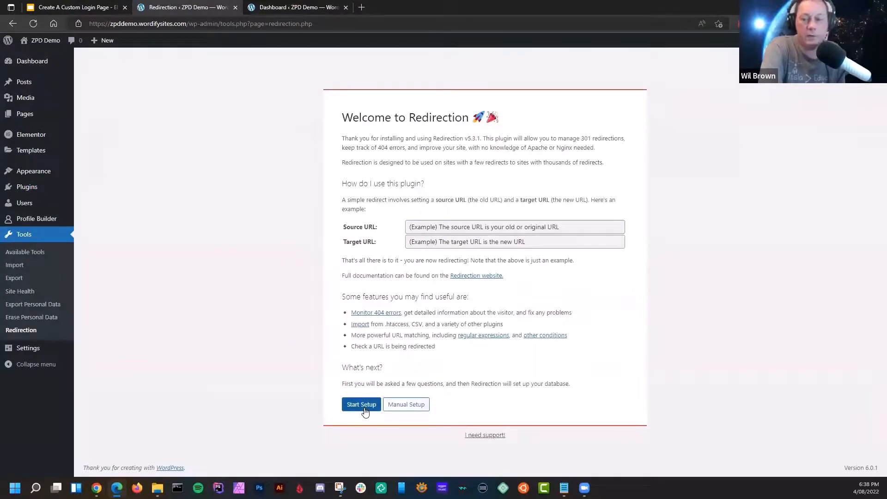
click(368, 408)
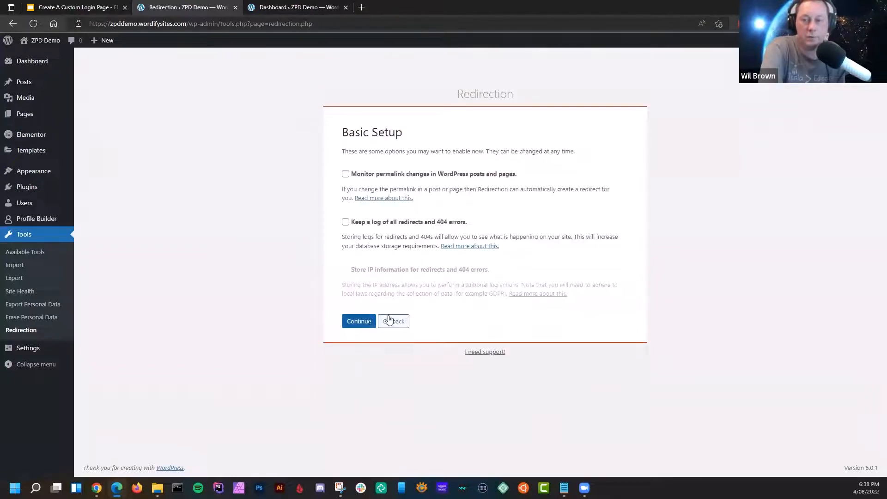
click(358, 321)
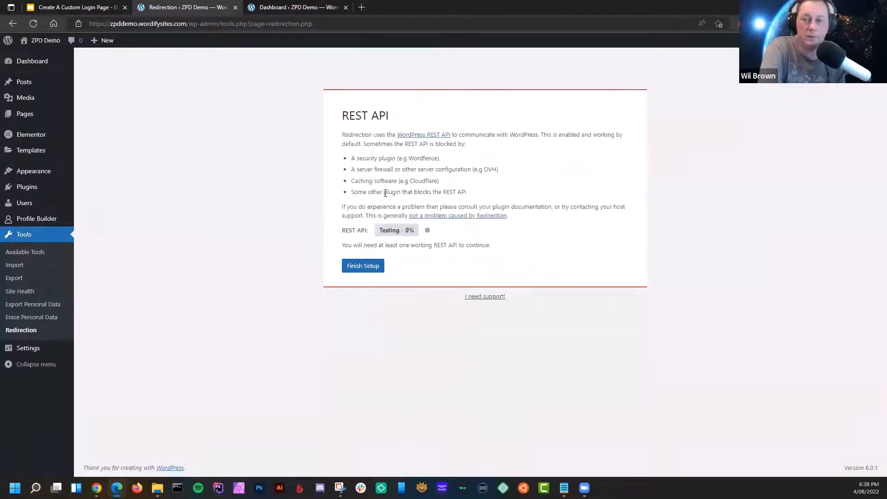
click(357, 266)
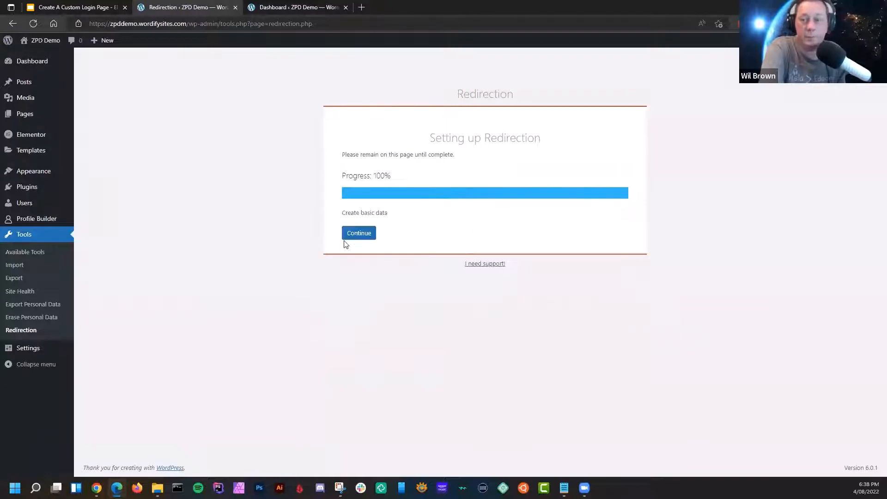
click(359, 234)
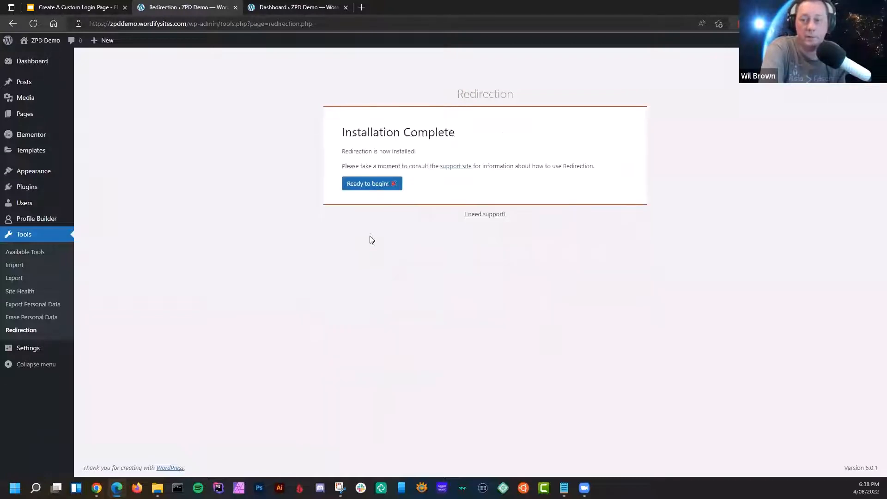
click(358, 185)
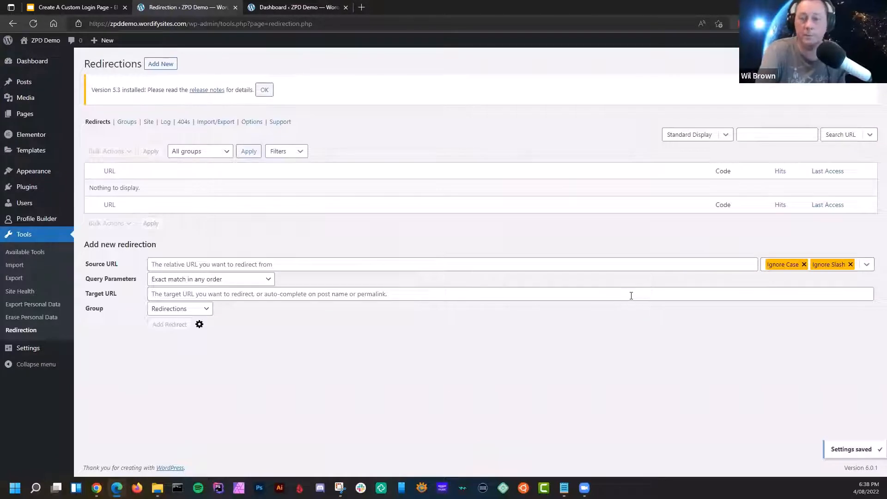
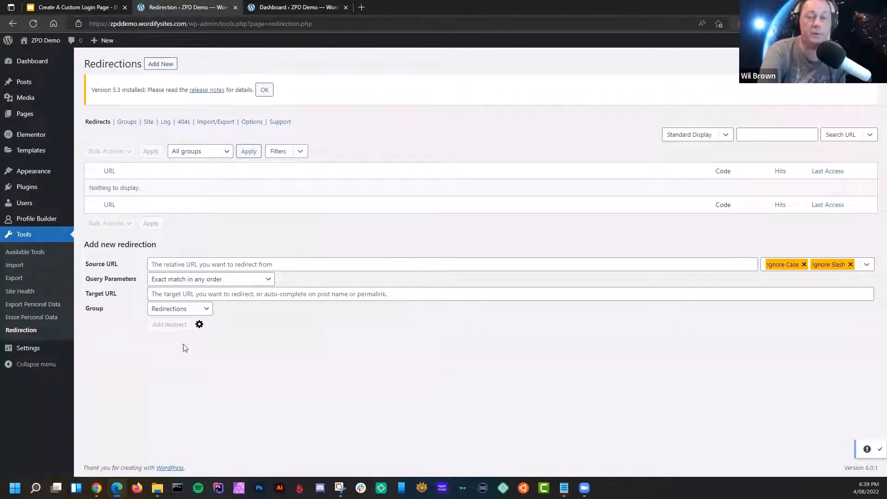
- Fill in a new redirection with source URL /wp-login.php and target URL /log-in
click(163, 264)
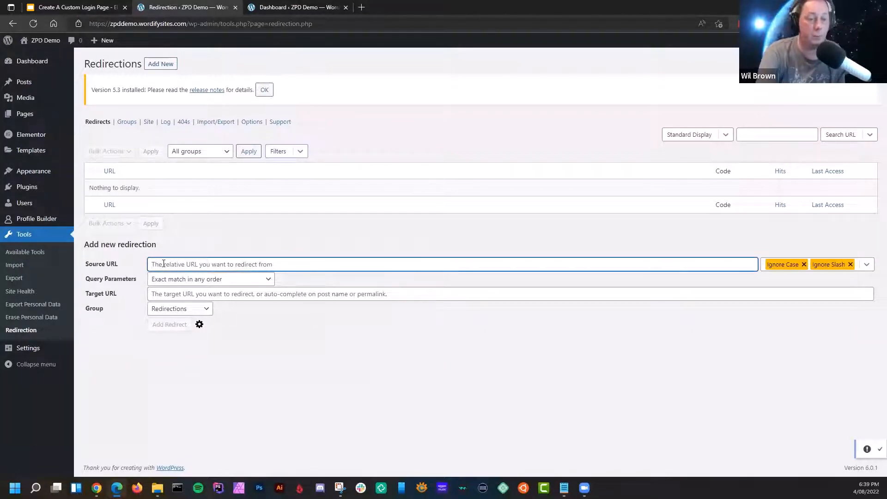
text(/)
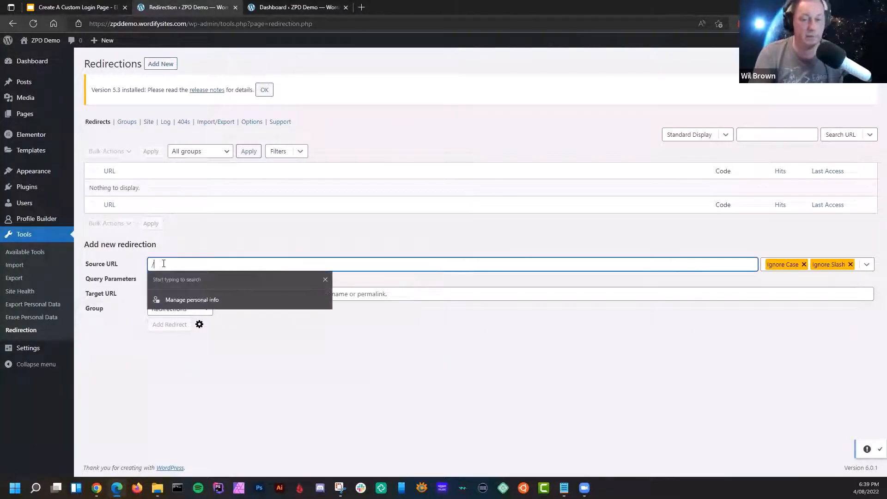
text(wp)
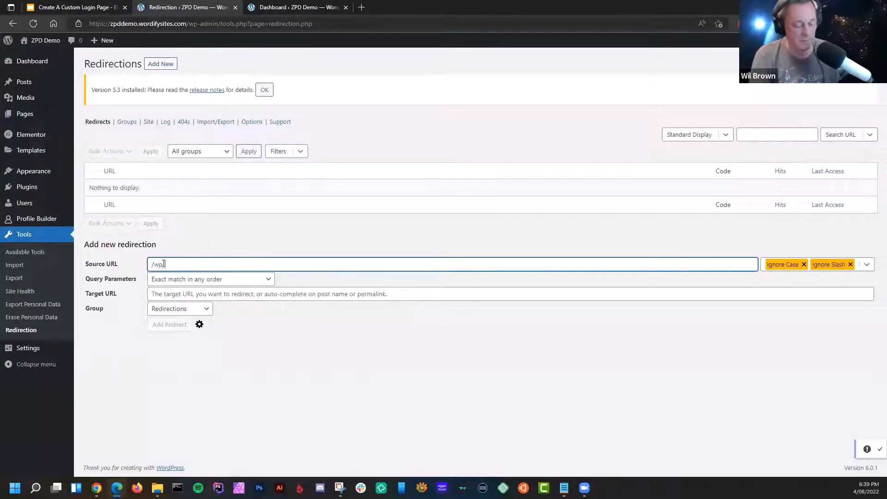
text(-login.php)
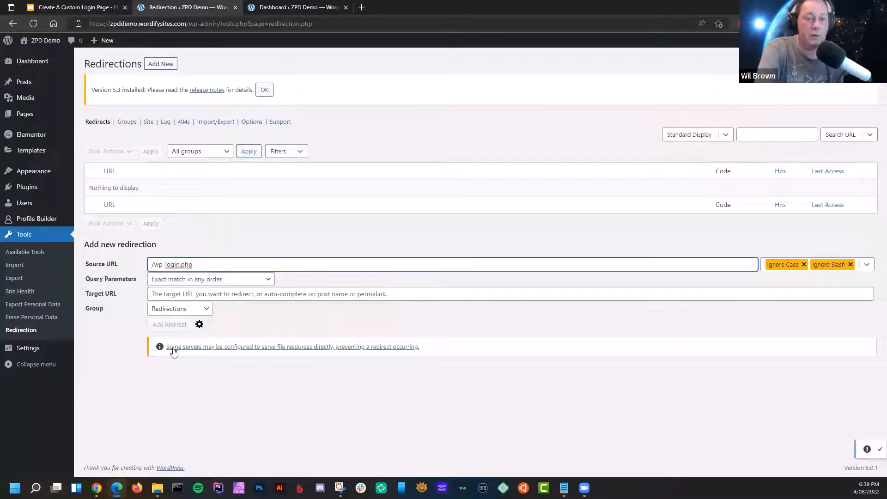
click(189, 295)
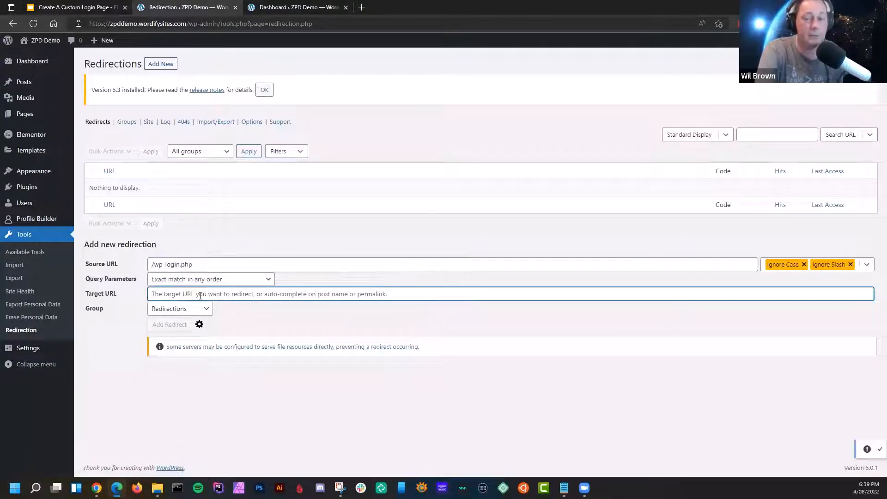
text(/)
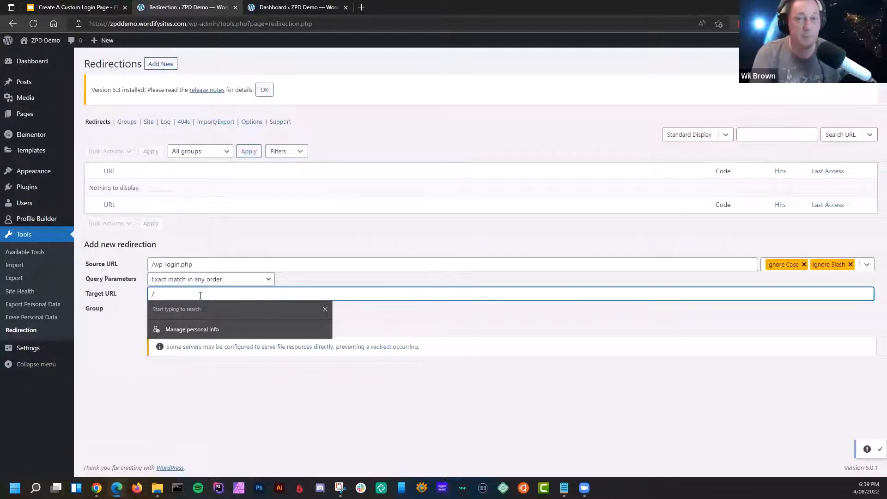
text(log-in)
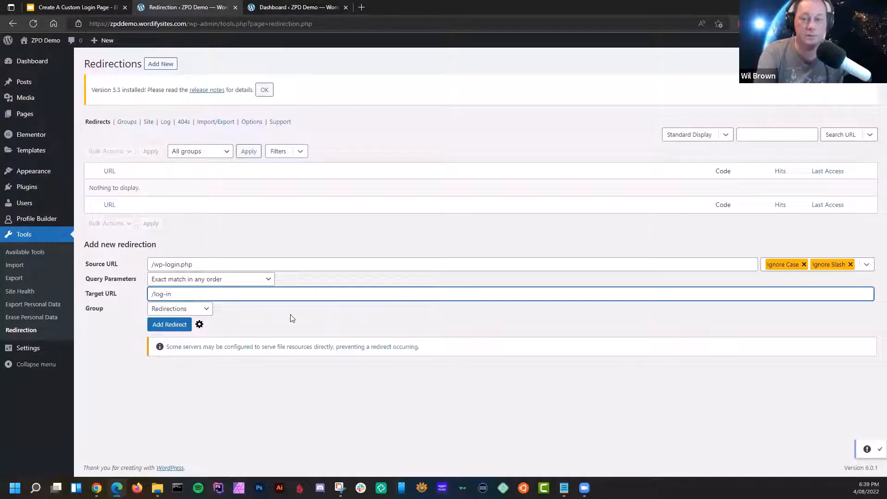
click(102, 345)
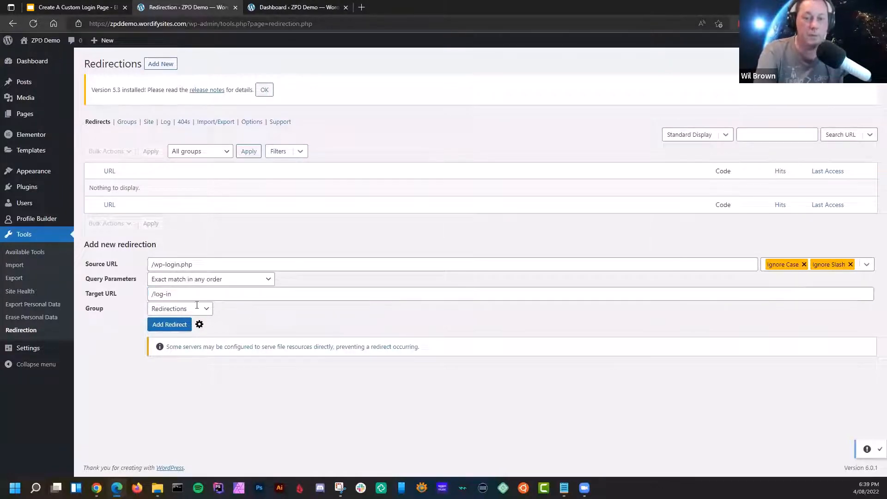
- Set the redirection's query parameters to "Ignore & pass parameters to the target" and add the redirect
click(208, 282)
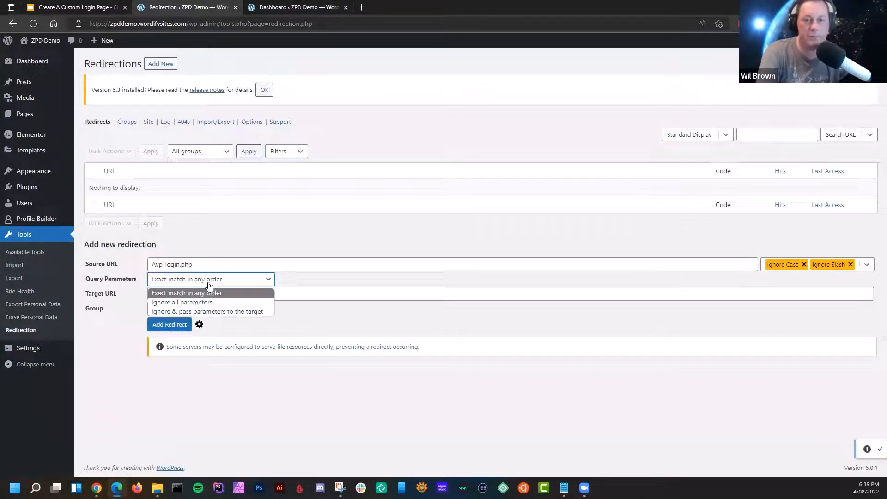
click(210, 312)
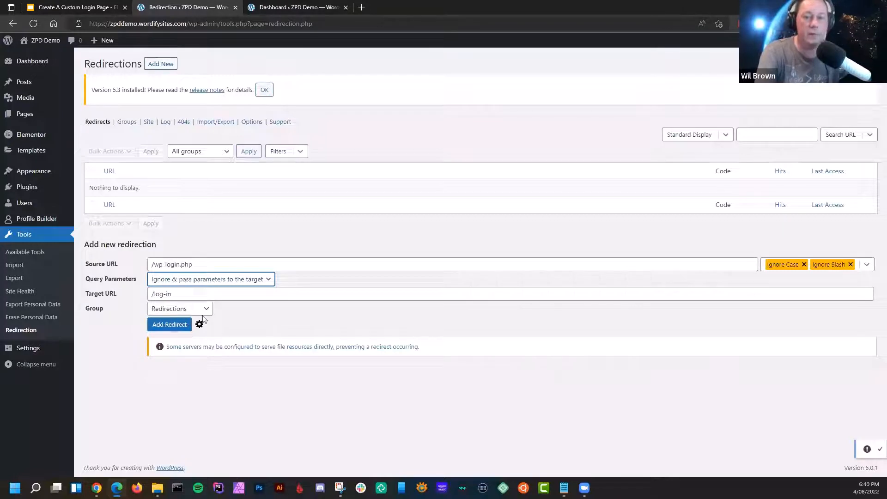
click(170, 283)
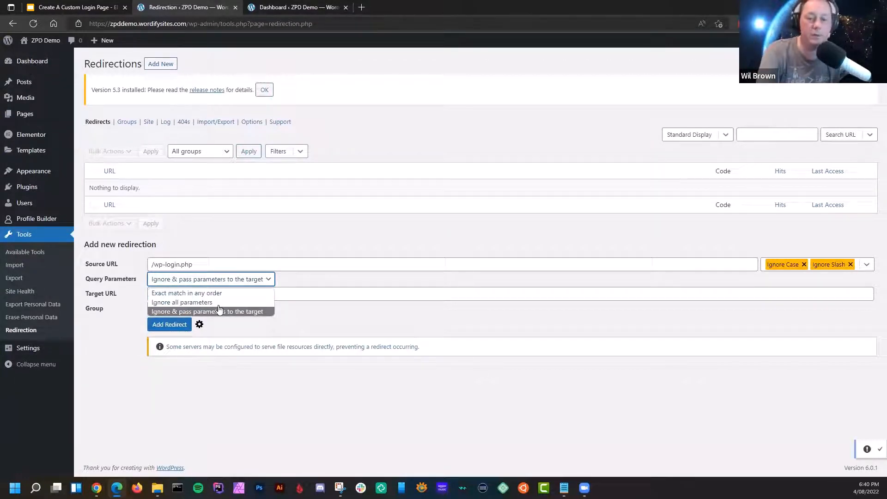
click(186, 312)
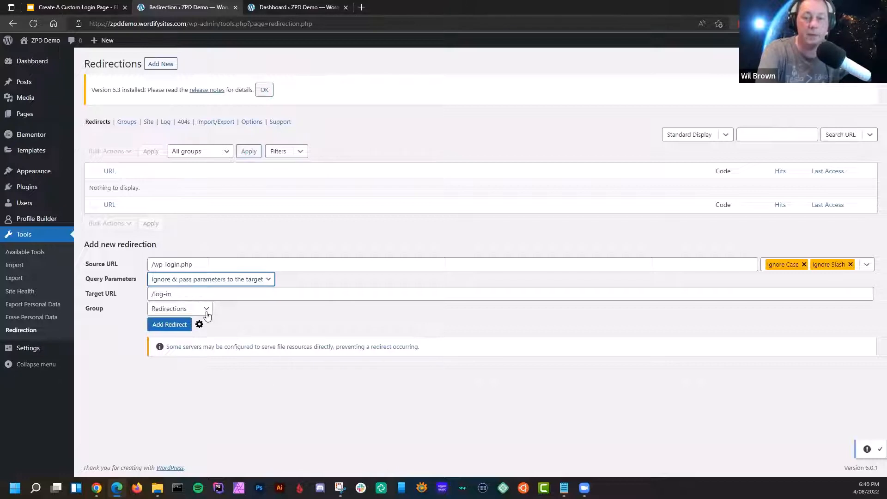
click(158, 326)
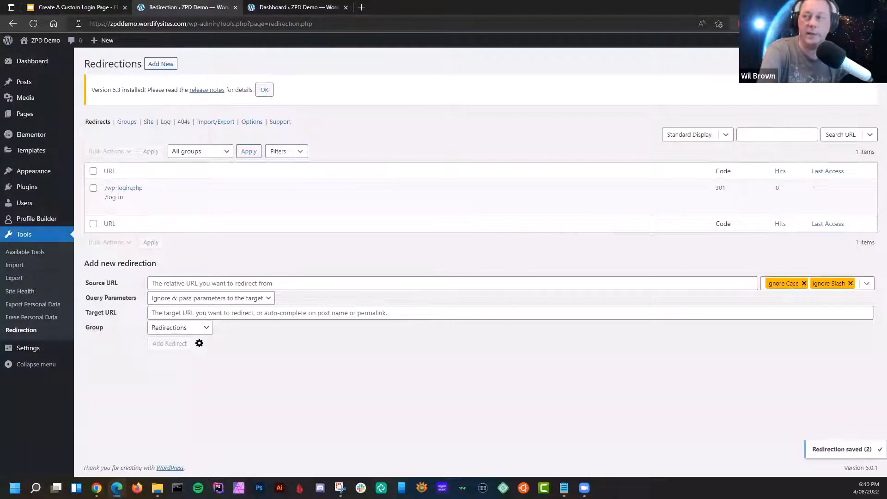
- Try to log out of the site from the admin area and the custom login page, closing the extra Dashboard tab
mouse_move(850, 40)
click(831, 91)
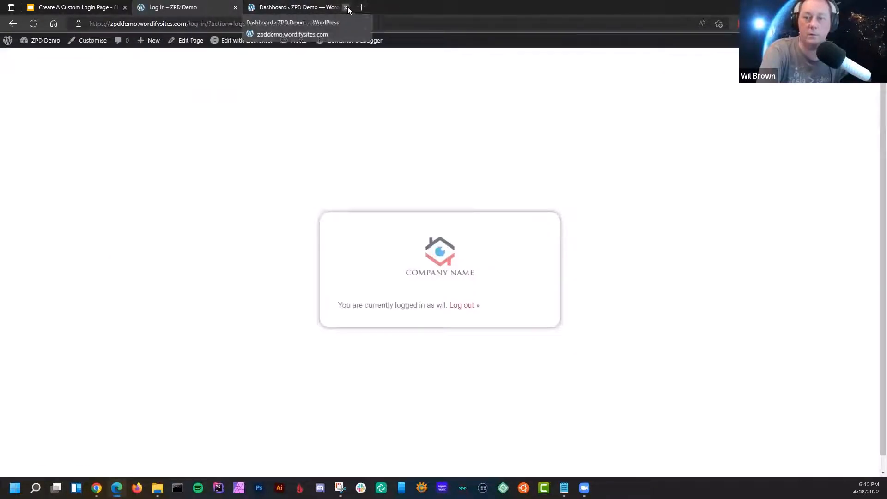
click(347, 8)
click(457, 305)
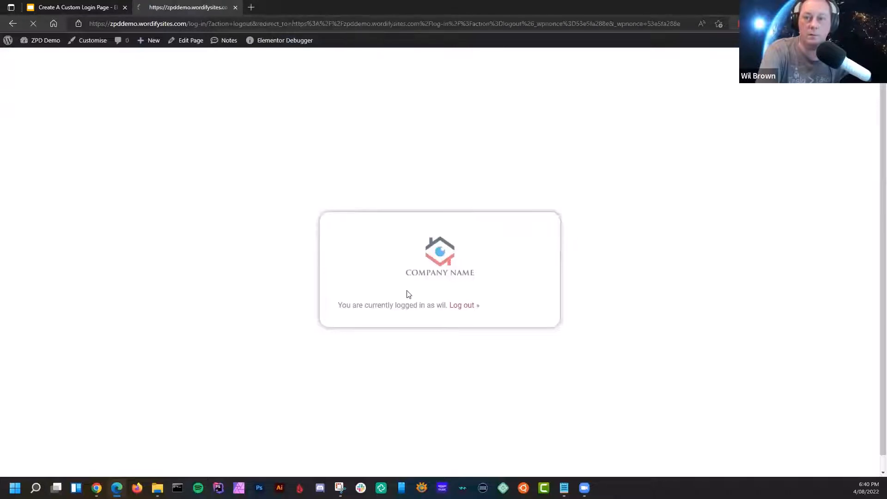
- Replace the path in the site address with wp-login.php and load it to test the redirect
drag(191, 23, 681, 24)
key(BackSpace)
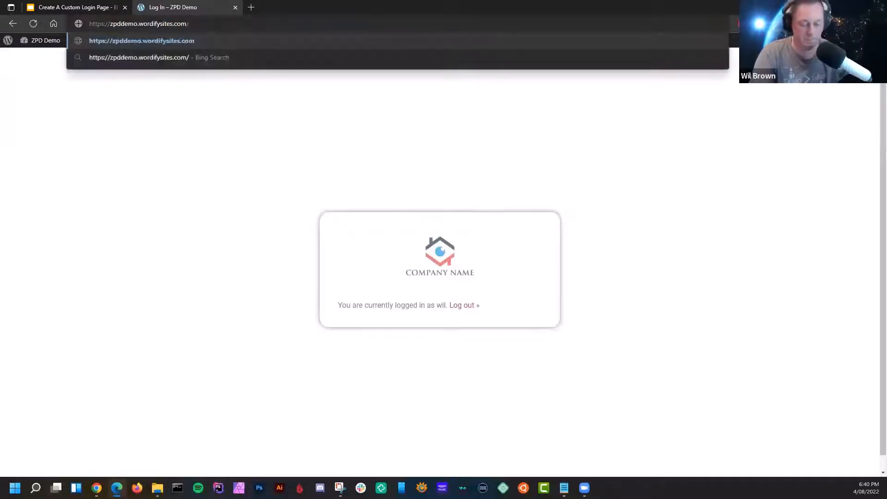
text(wp-lo)
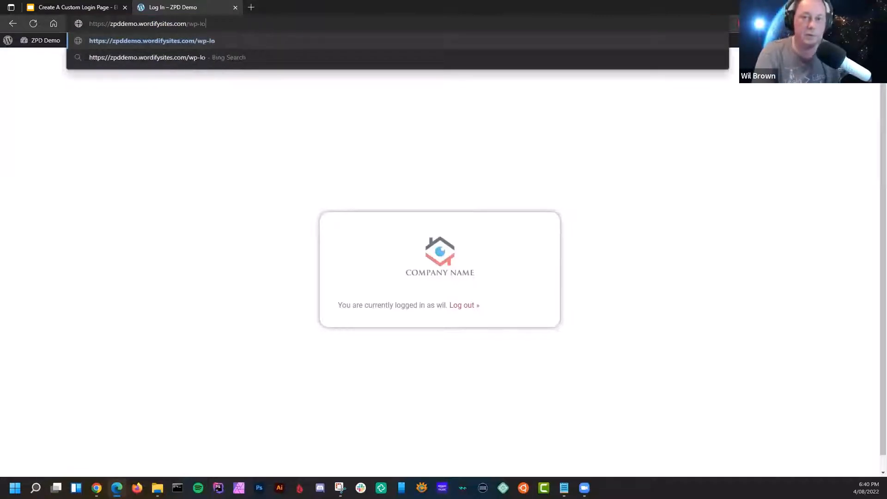
text(gin.php)
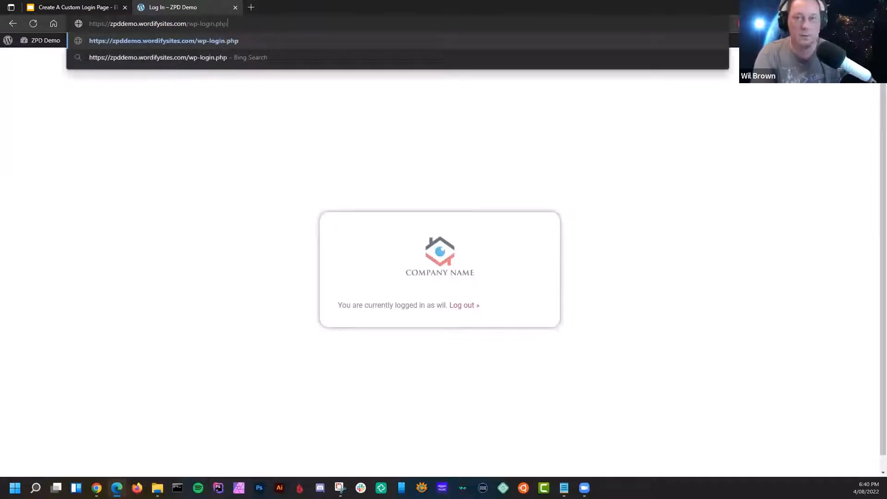
key(Return)
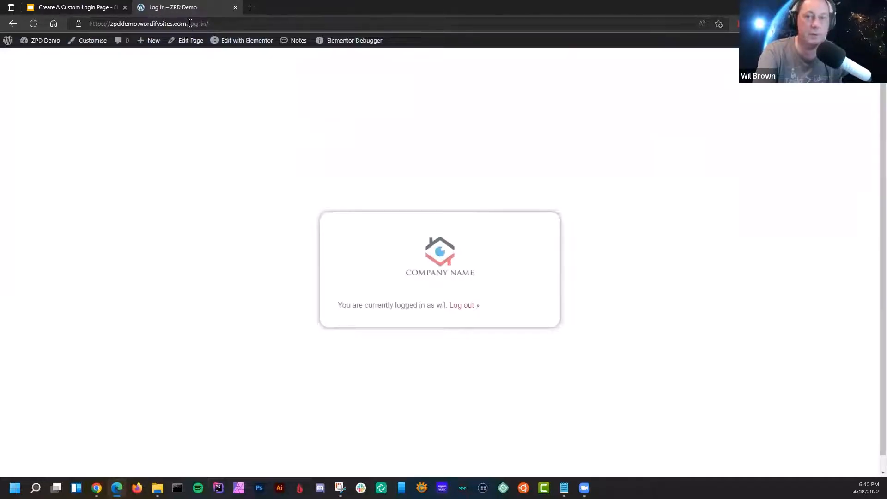
- Reload the custom login page, retry logging out from the admin account menu and login page, and inspect the resulting address
drag(218, 25, 187, 24)
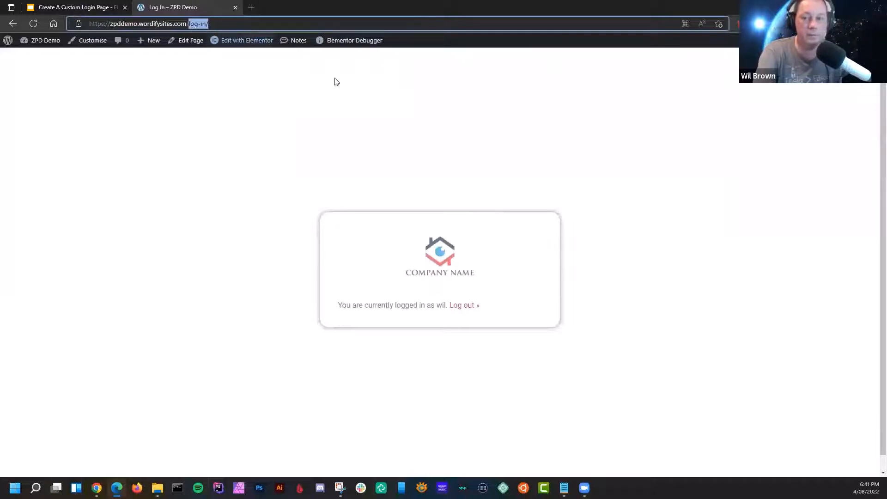
click(32, 24)
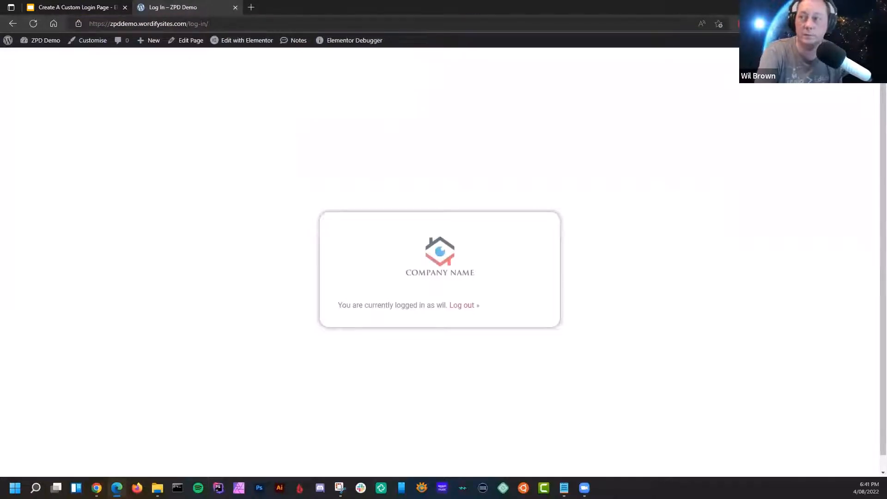
click(811, 93)
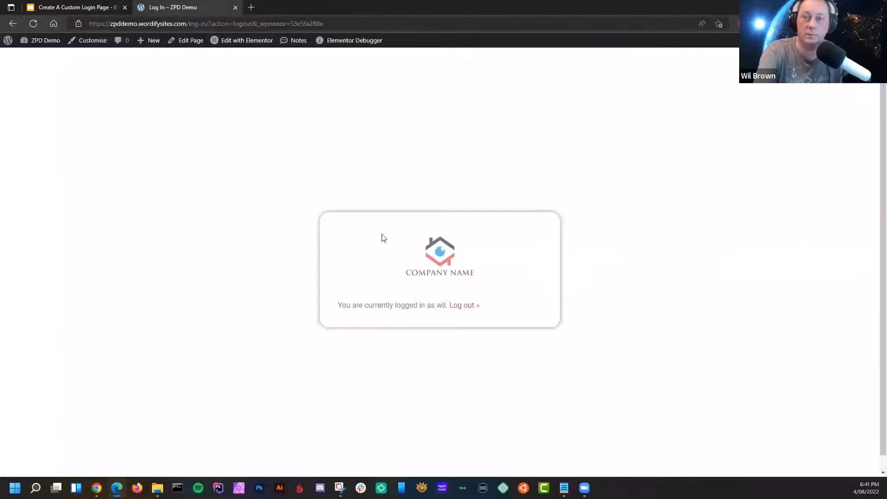
click(34, 43)
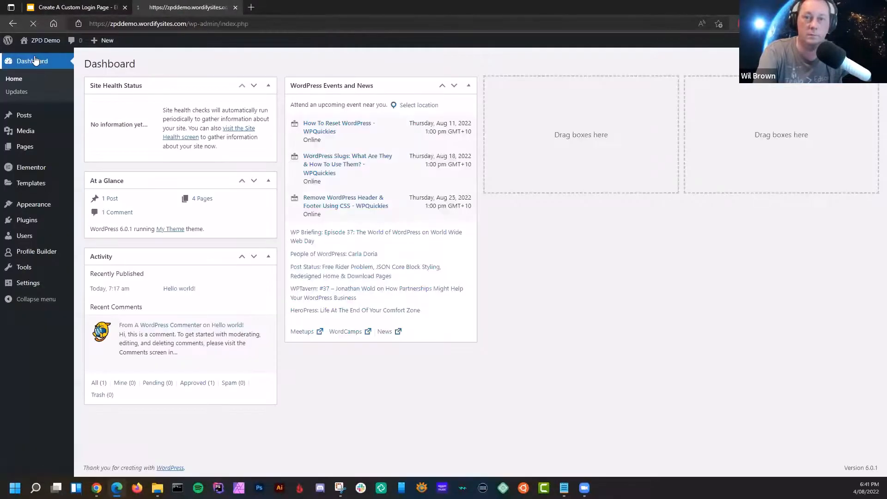
click(814, 75)
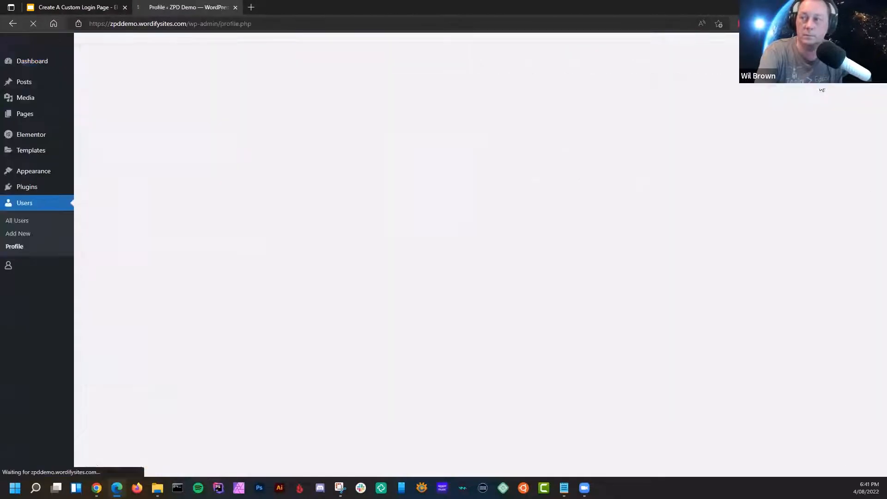
click(812, 88)
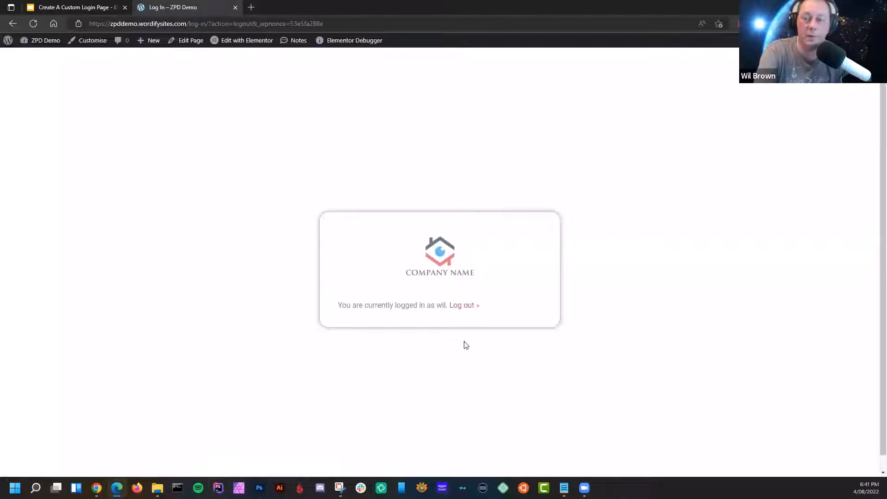
click(465, 306)
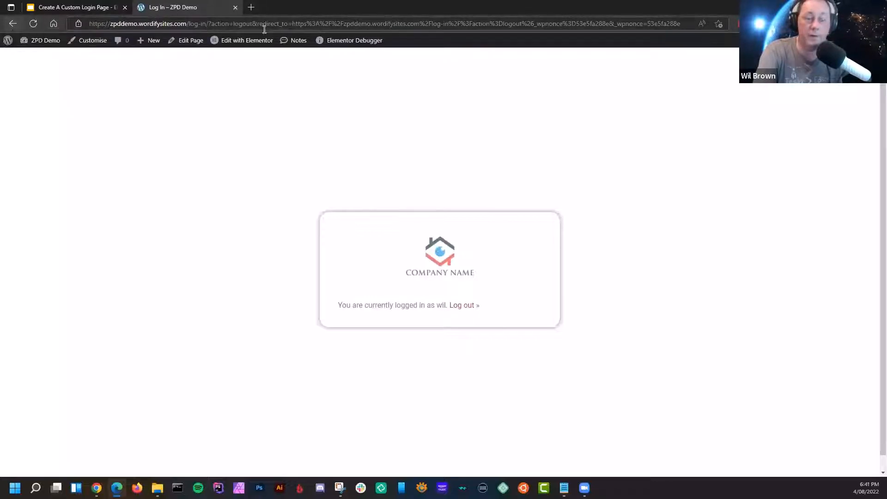
drag(187, 27, 211, 25)
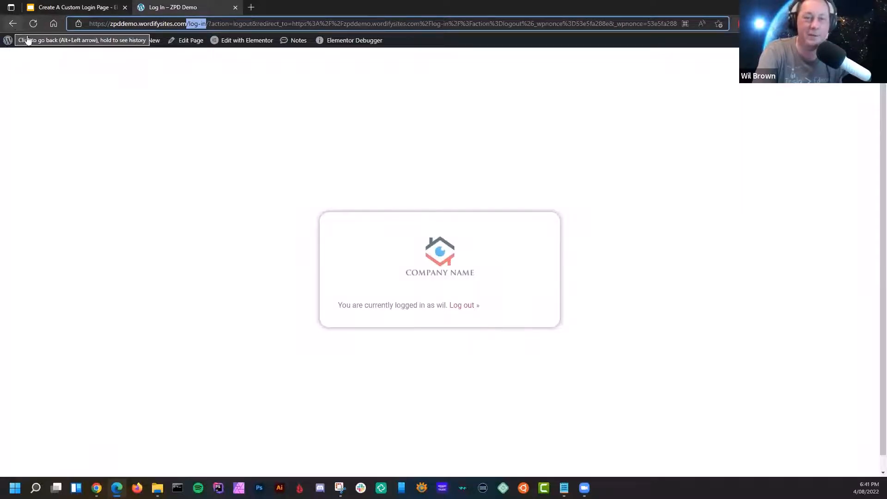
- Return to the admin dashboard and open the Redirection tool
mouse_move(44, 41)
click(45, 61)
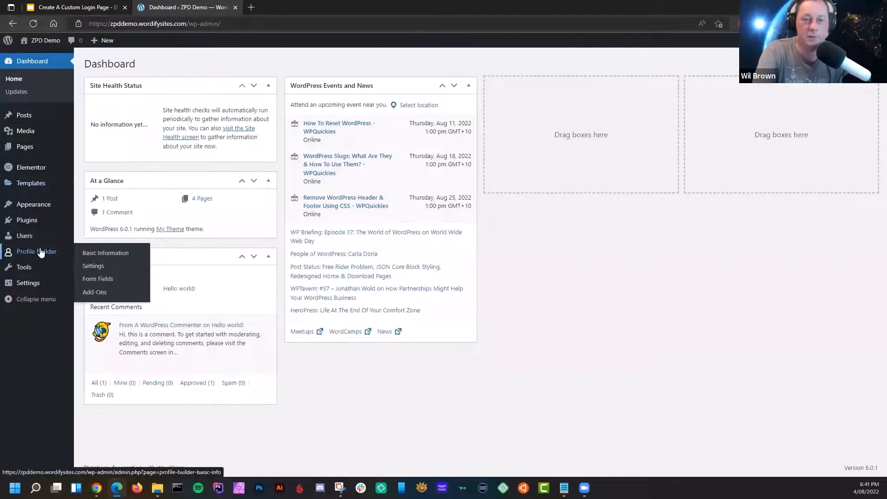
mouse_move(21, 221)
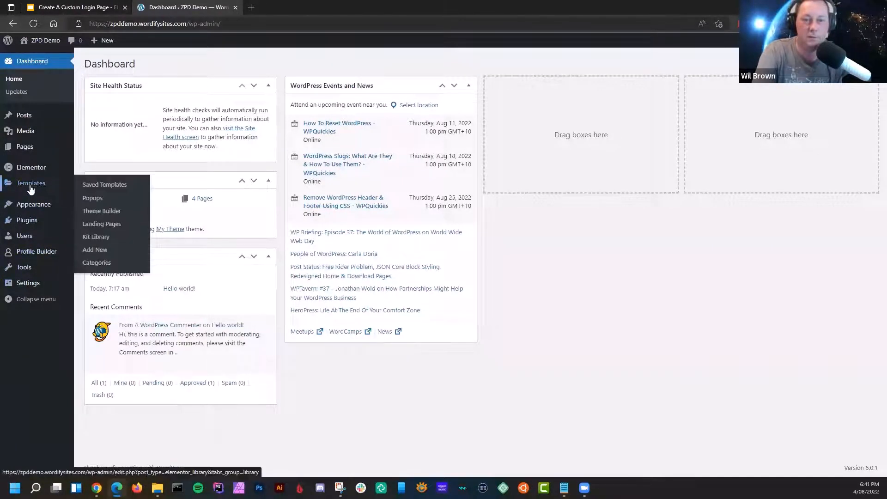
mouse_move(30, 274)
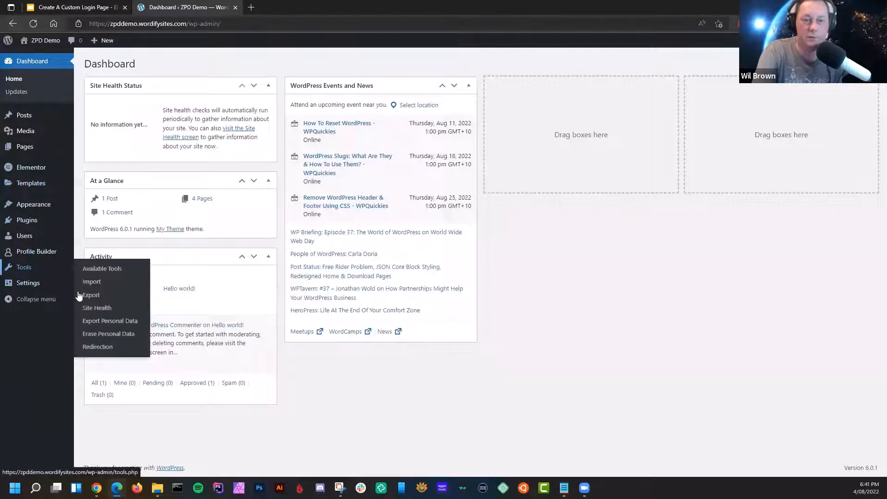
click(106, 348)
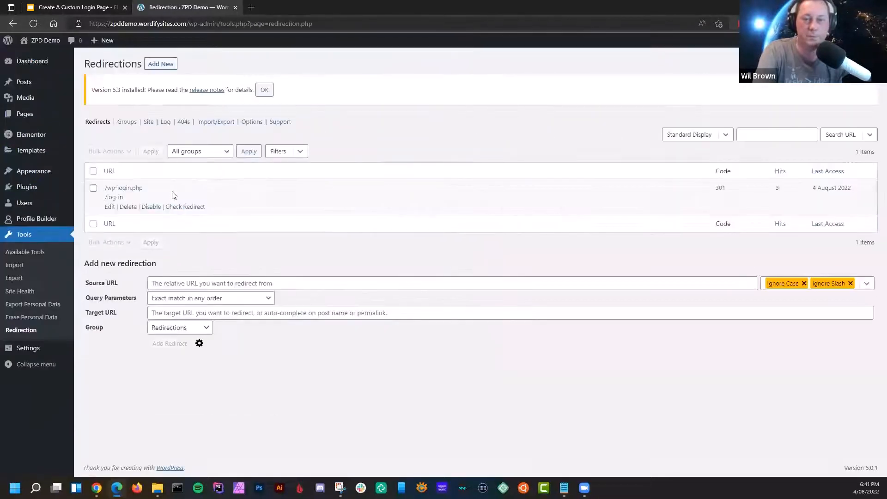
- Open the /wp-login.php redirection for editing, review its group and query parameter options, and cancel the edit
click(110, 207)
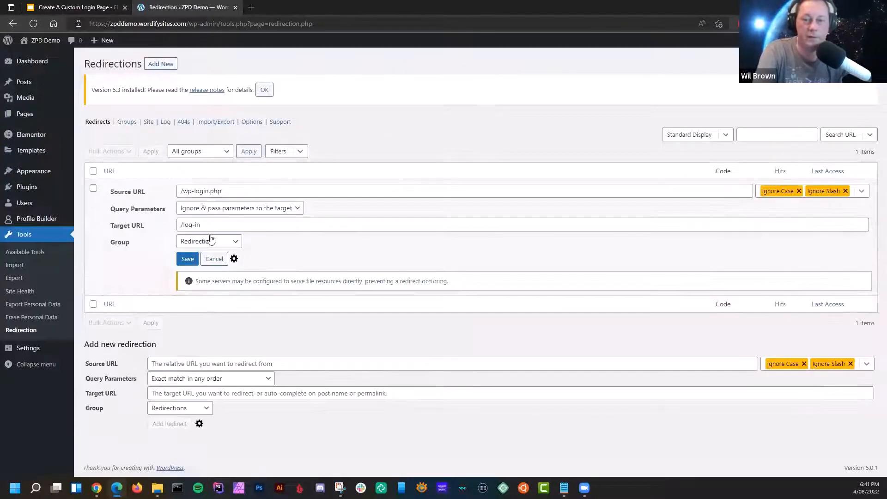
click(201, 242)
click(259, 211)
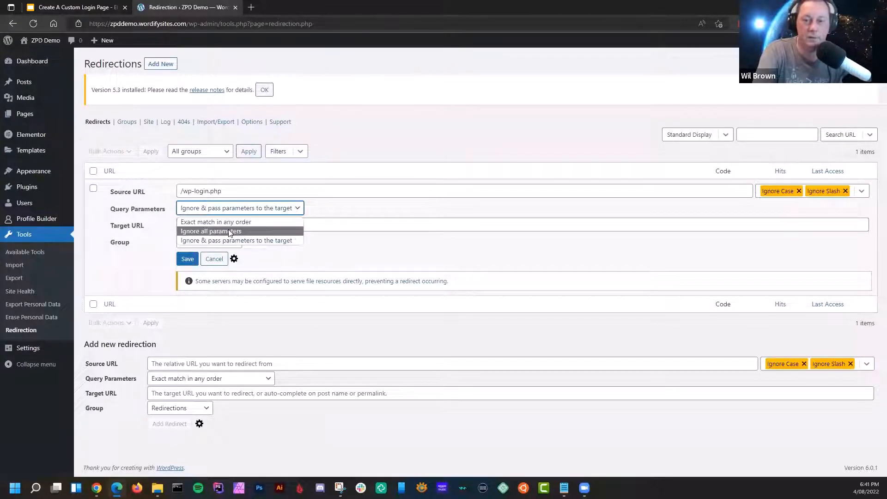
click(290, 253)
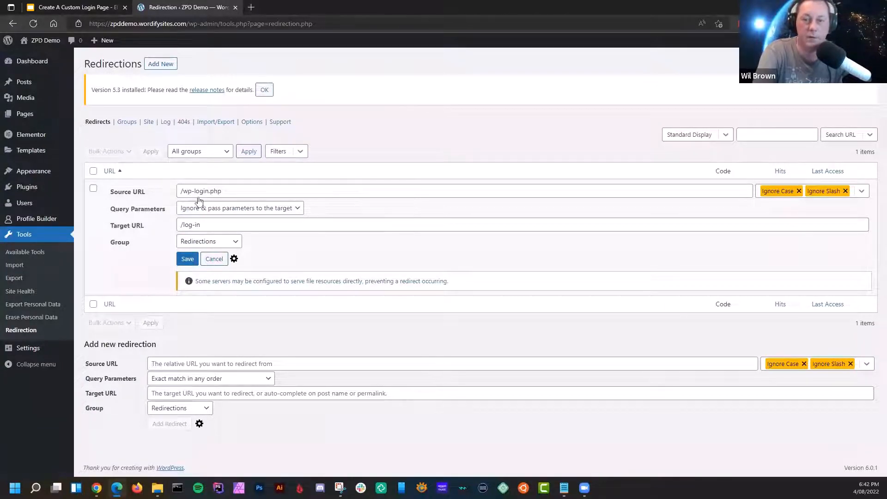
click(214, 260)
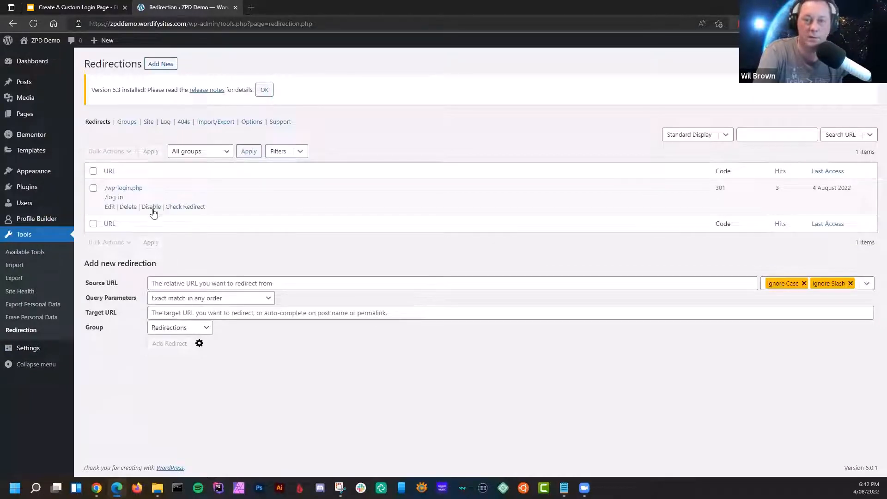
- Disable the /wp-login.php redirection and open the site's front page in a new tab
click(151, 206)
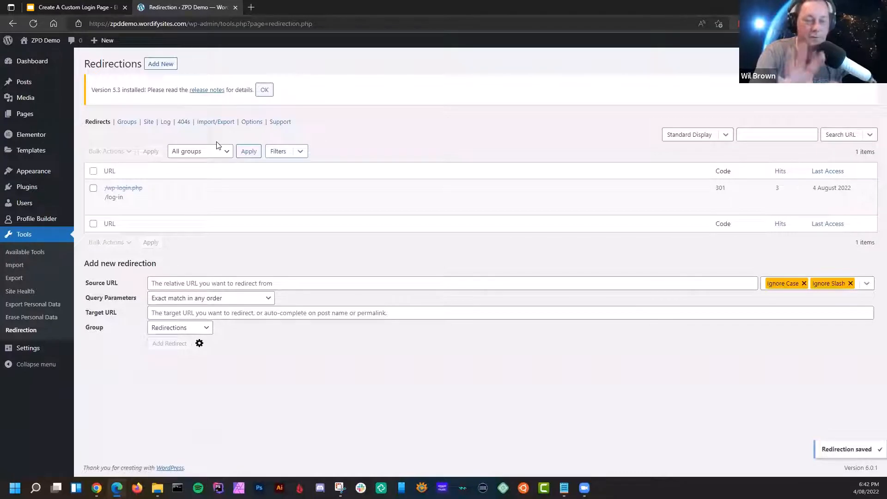
click(252, 7)
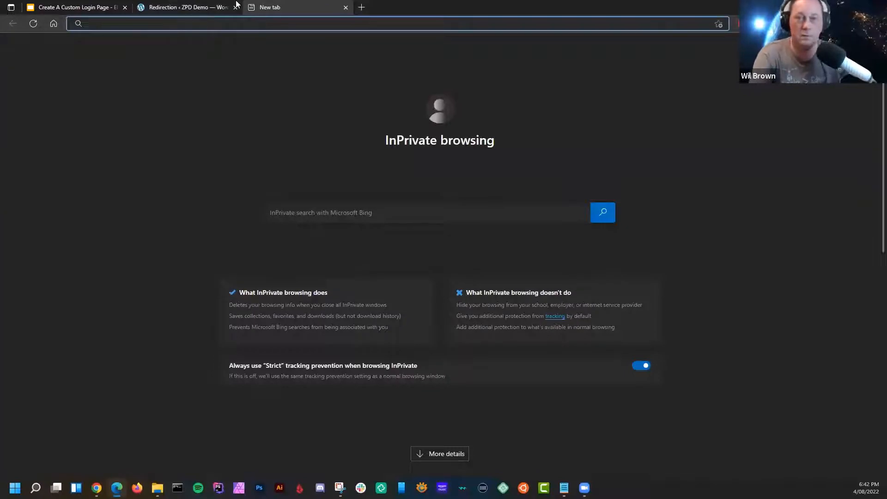
click(199, 7)
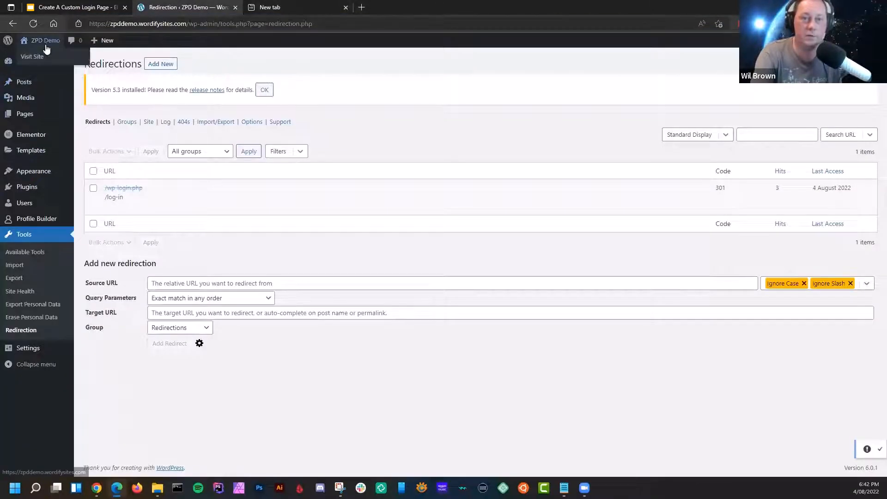
right_click(50, 56)
click(99, 61)
click(277, 8)
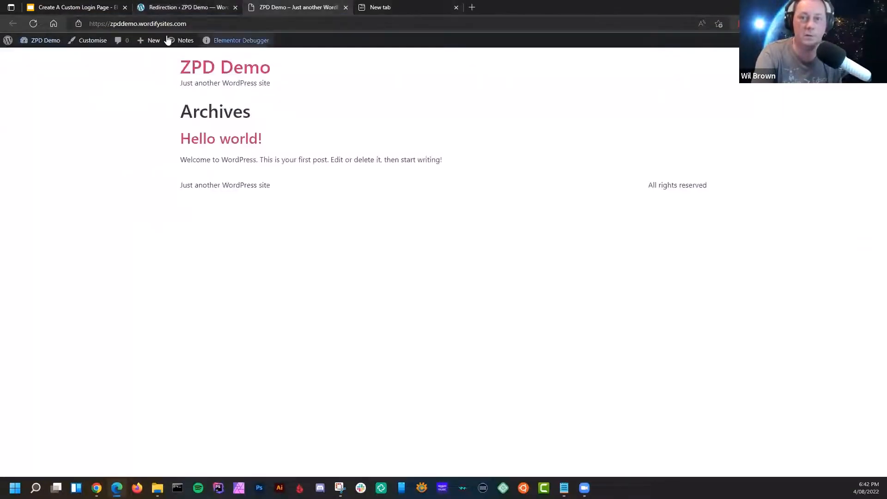
- Add the path log-in to the site address and load the custom login page
click(208, 23)
click(221, 23)
text(l)
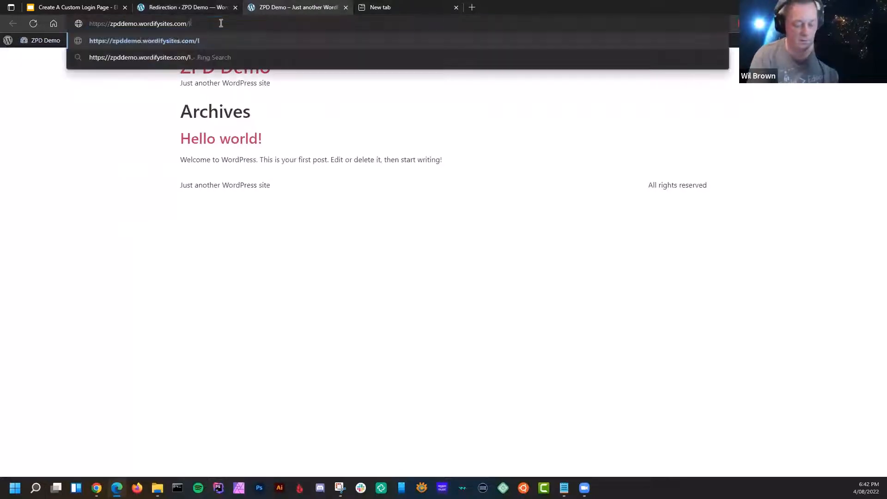
text(og-in)
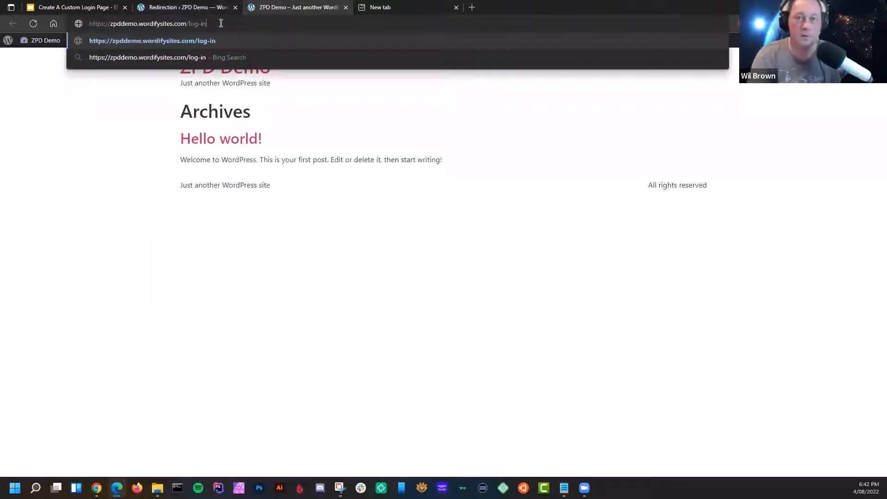
key(Return)
- Enable the /wp-login.php redirection again and open the admin Log Out link in a new tab
click(185, 7)
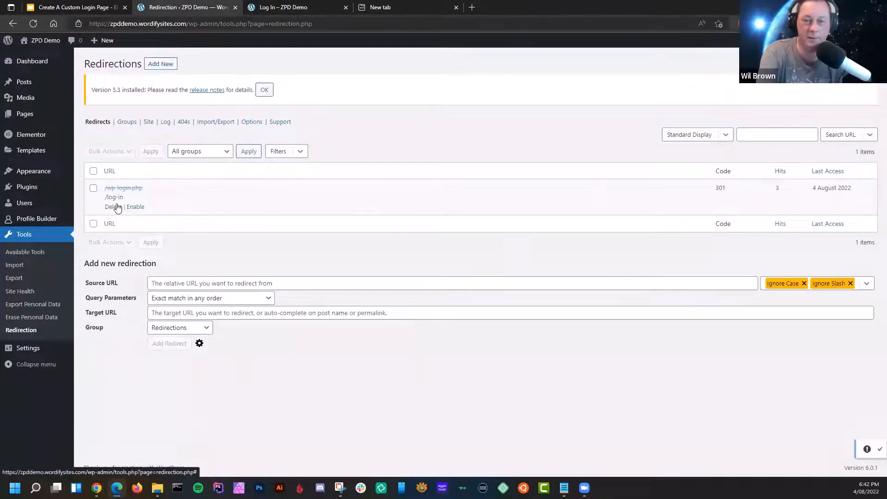
click(138, 207)
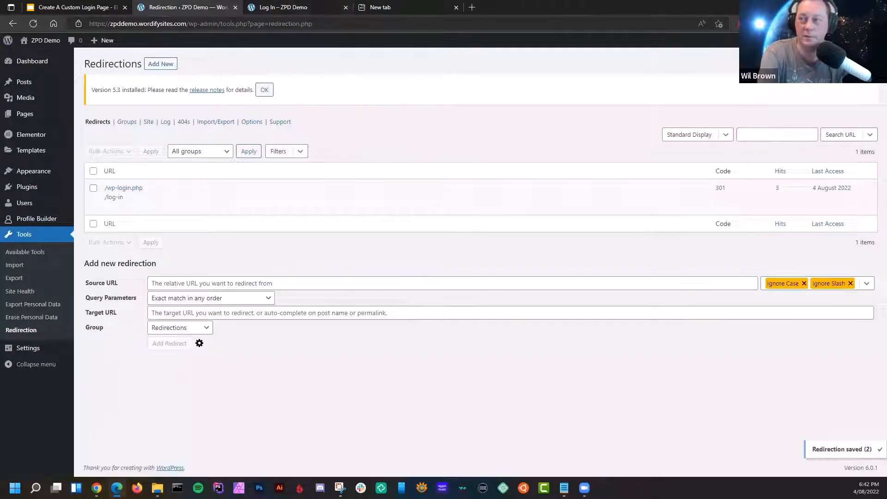
right_click(818, 87)
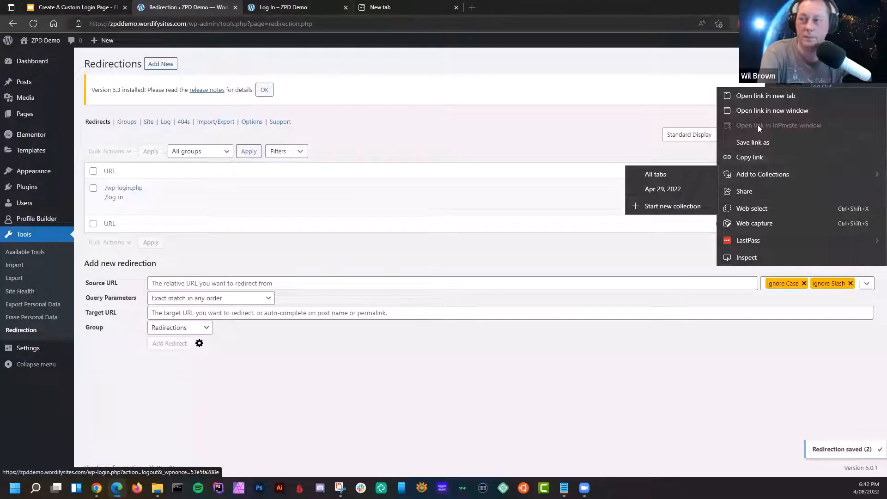
click(749, 99)
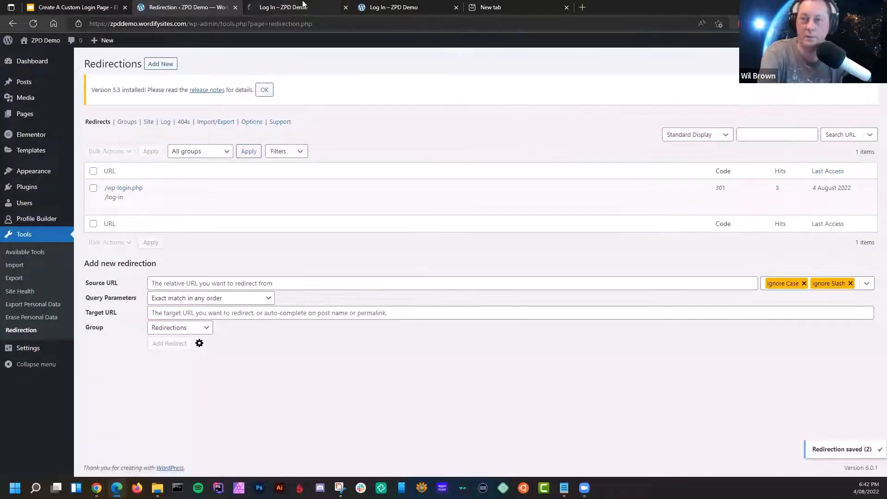
click(303, 4)
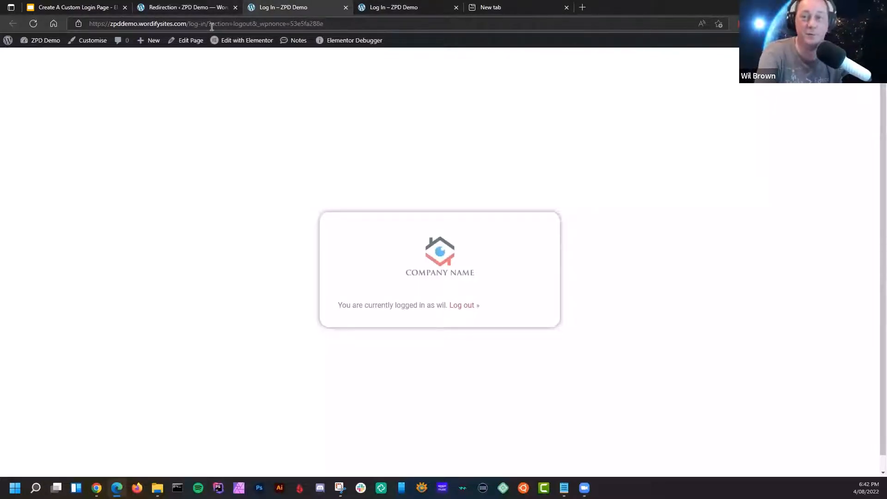
- Replace log-in with wp-login.php in the logout address, load it to test the redirect, and close that tab
drag(209, 22, 189, 24)
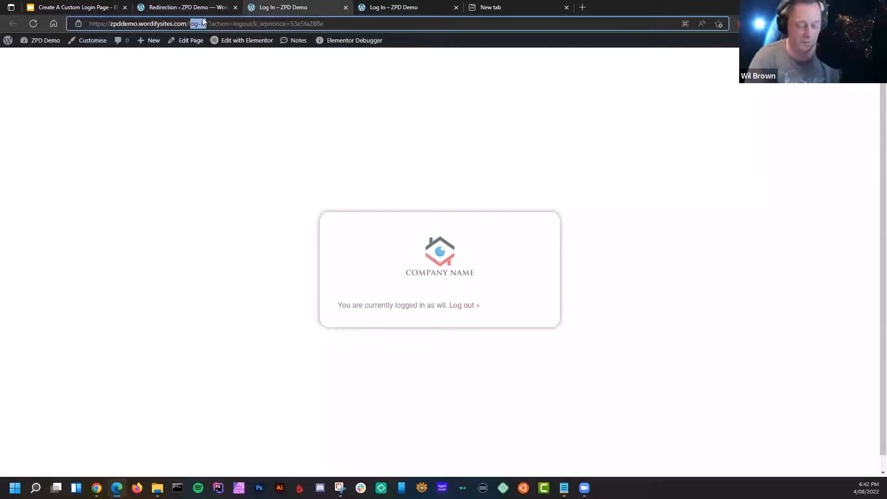
text(wp-l)
text(ogin.php)
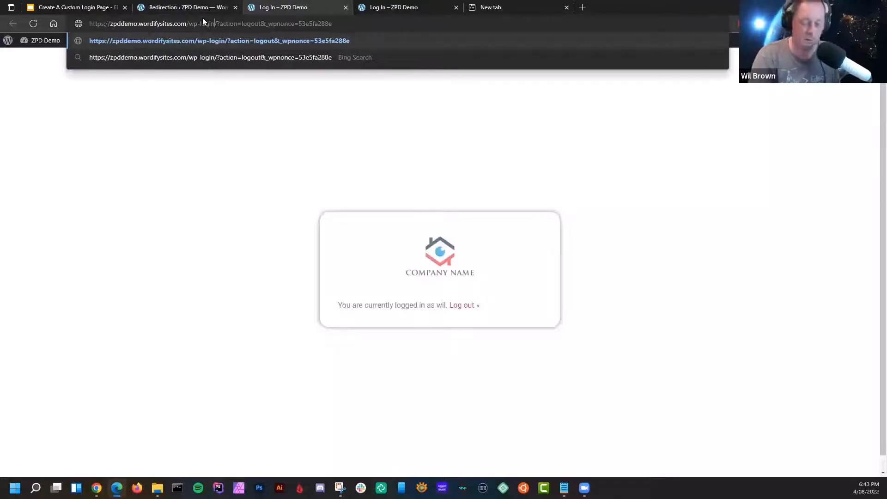
key(Return)
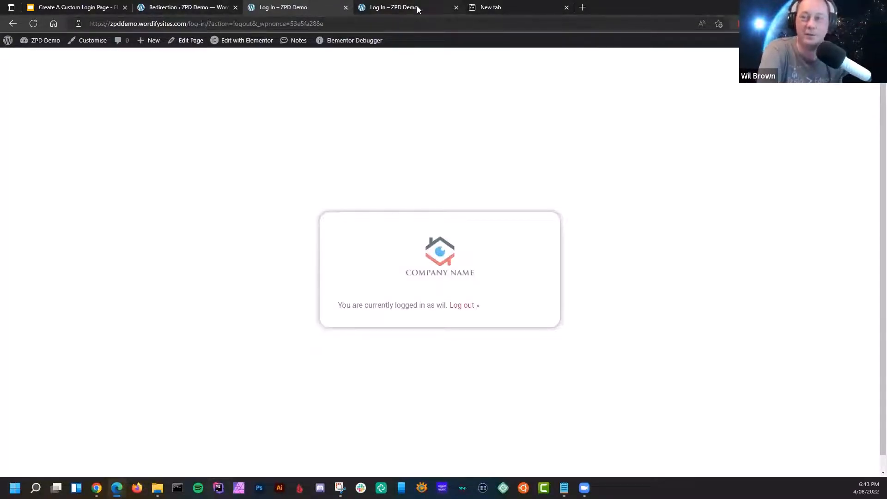
click(345, 8)
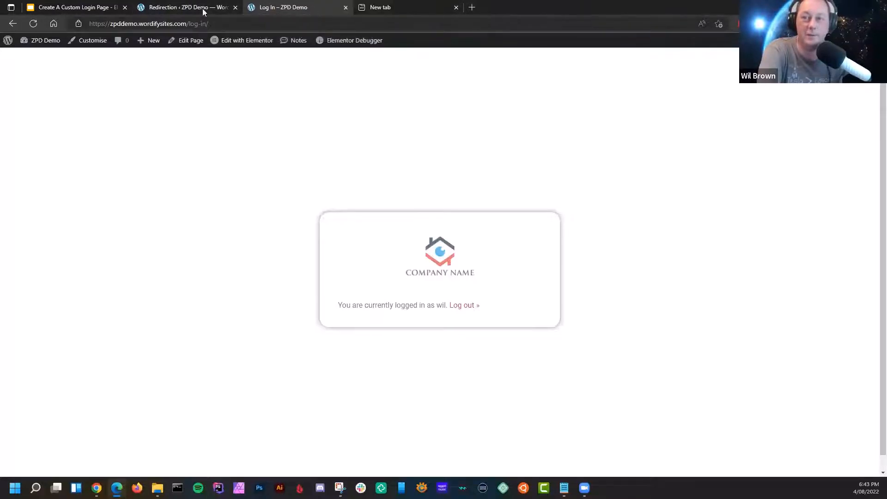
- Return to the Redirection admin tab and open the list of all site pages
click(185, 9)
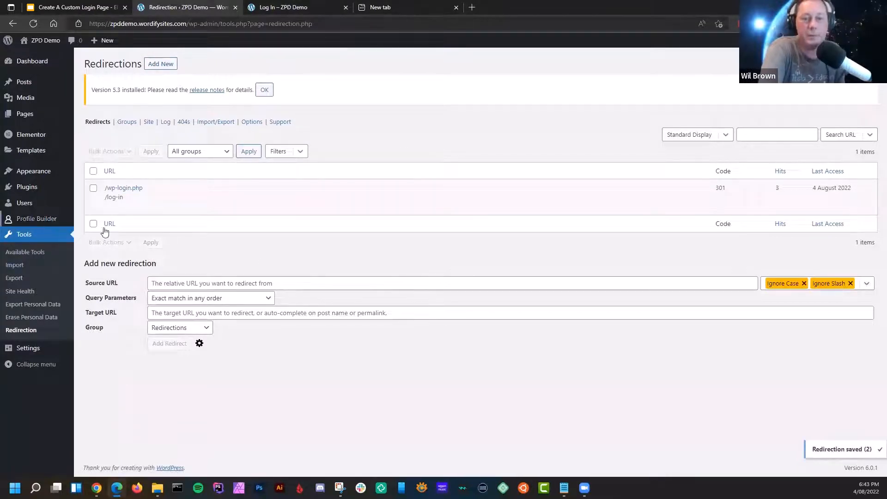
mouse_move(23, 221)
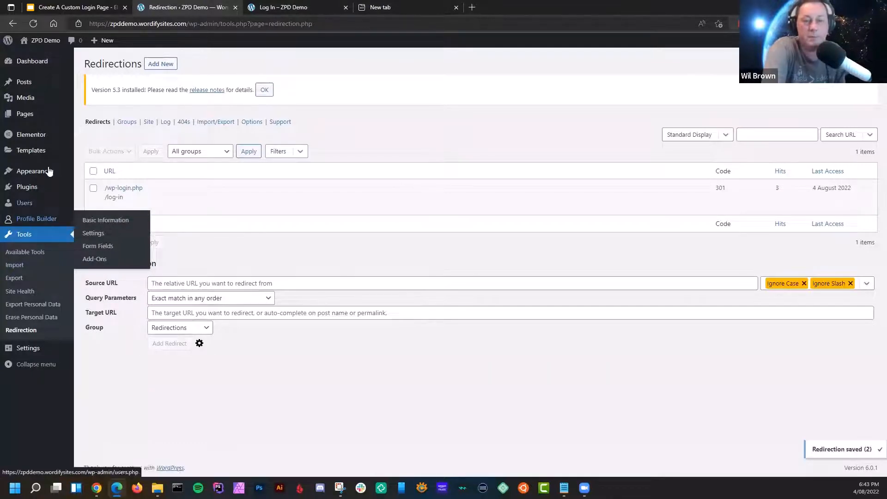
mouse_move(29, 132)
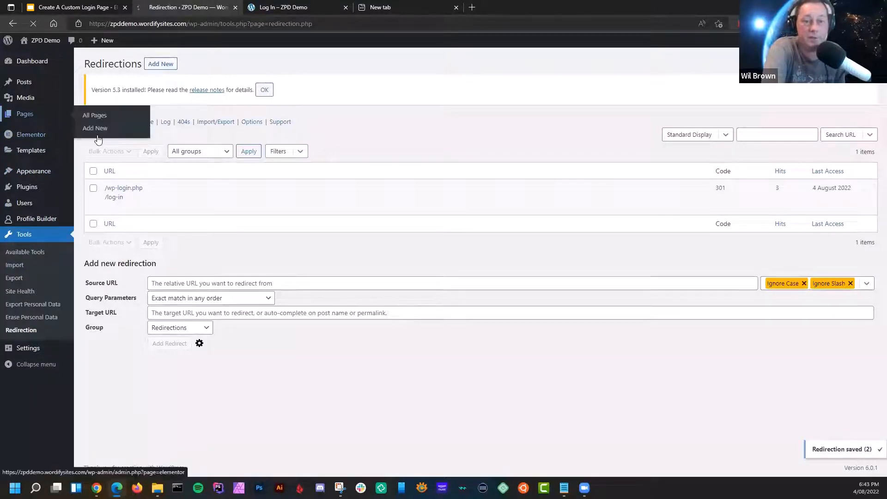
click(94, 116)
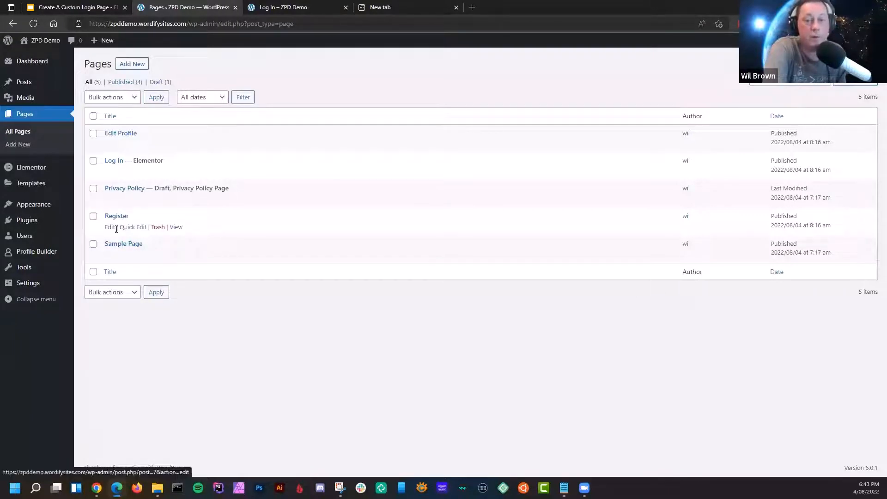
- Open the Register page in Elementor, set its page layout to Elementor Canvas, and update the page
click(110, 228)
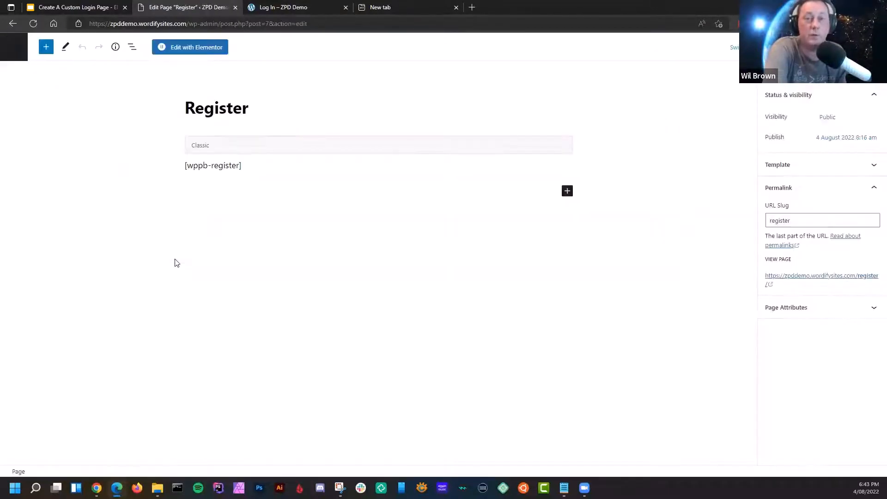
click(198, 47)
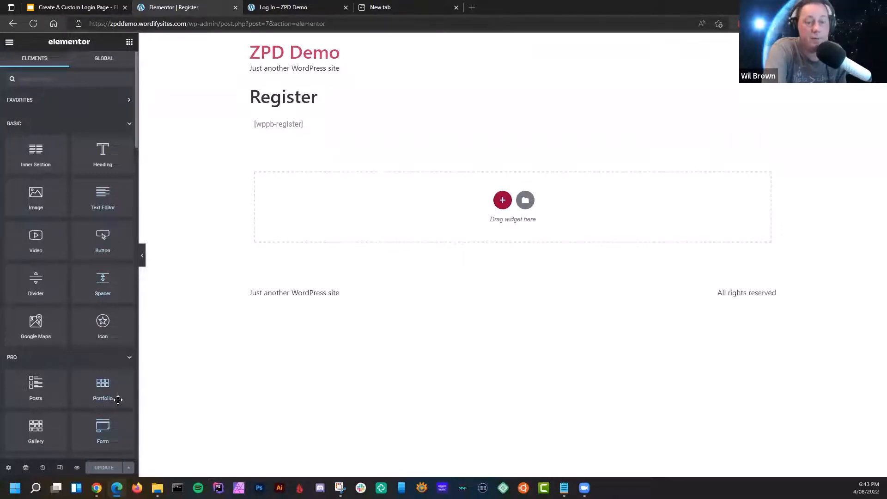
scroll(118, 397, down, 15)
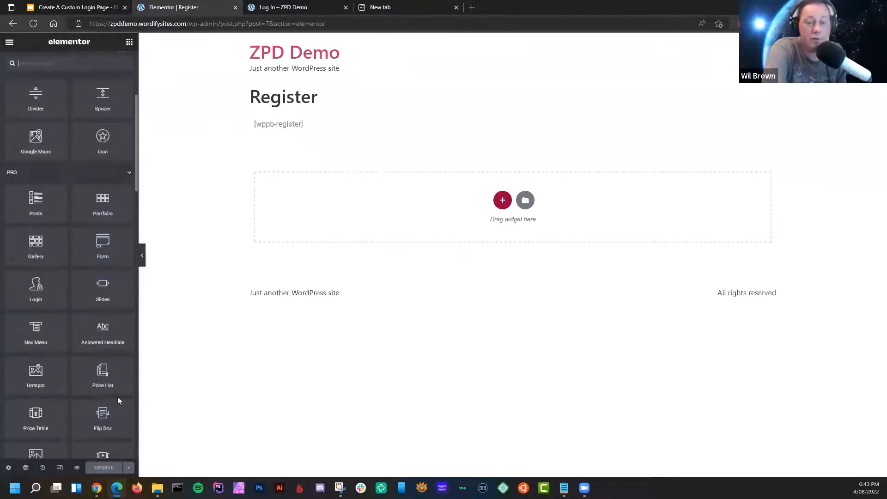
click(8, 468)
click(98, 267)
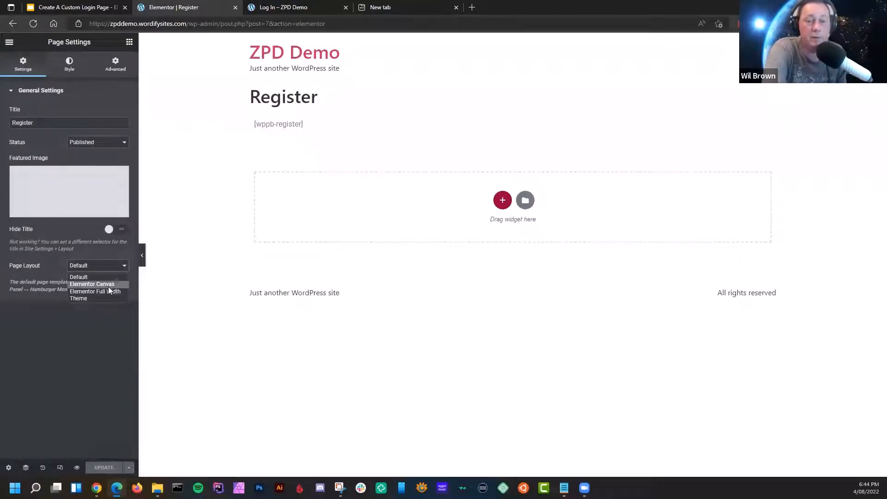
click(108, 285)
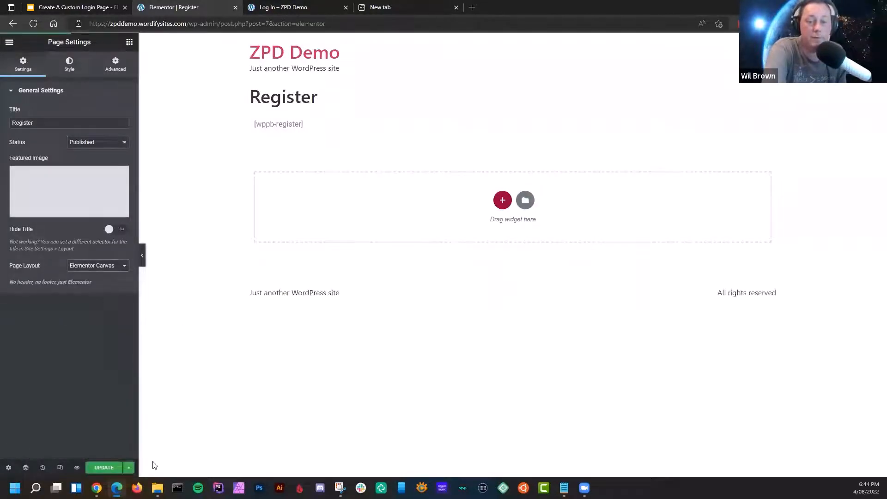
click(104, 469)
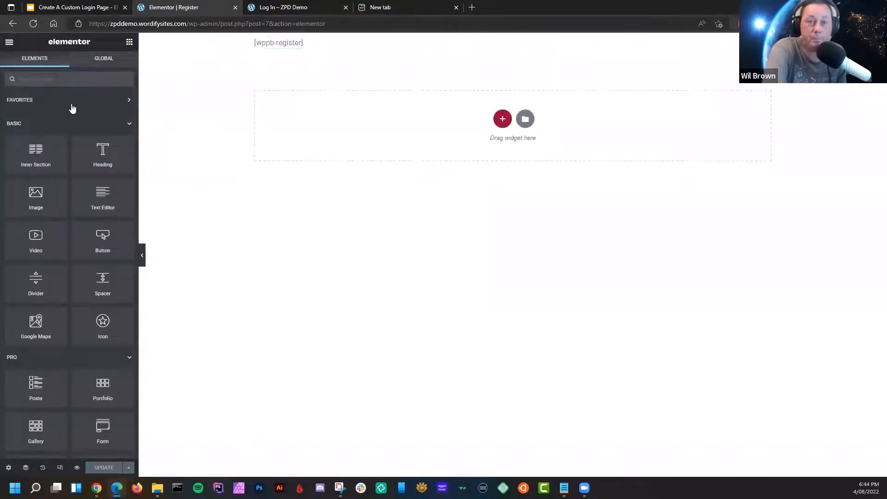
- Set the height of the section holding the register shortcode to Fit To Screen and update the page
click(513, 39)
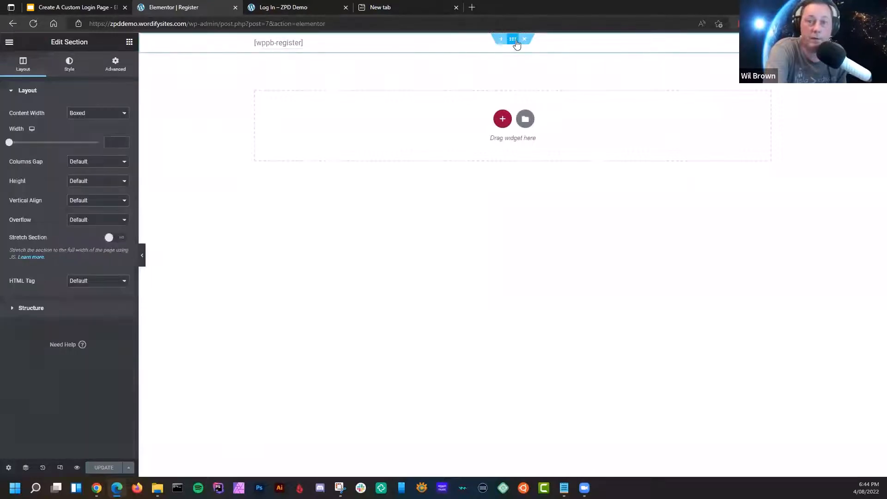
click(103, 182)
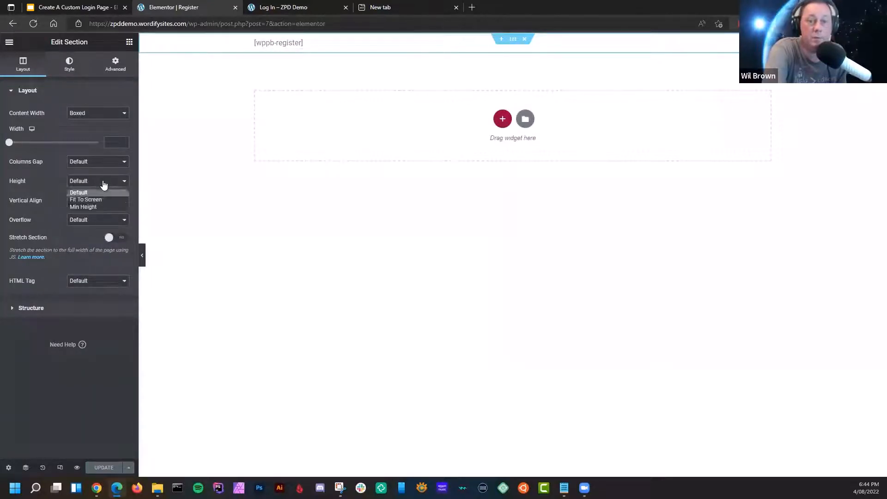
click(103, 199)
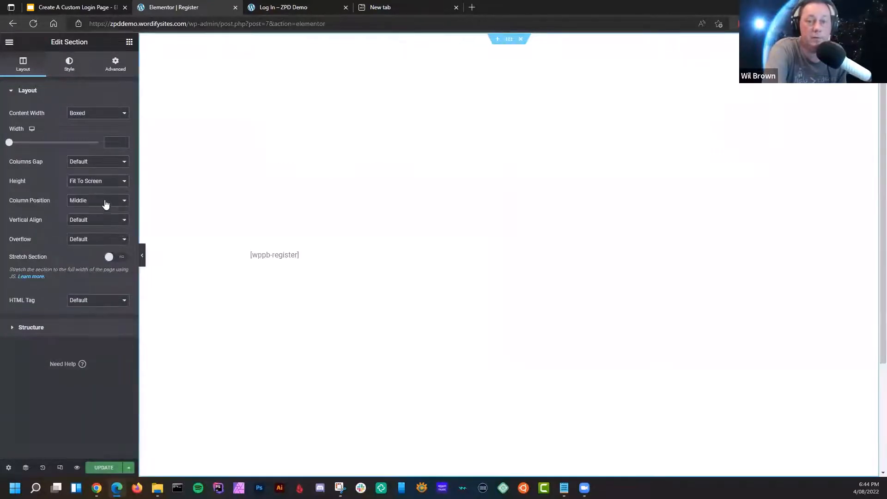
click(104, 469)
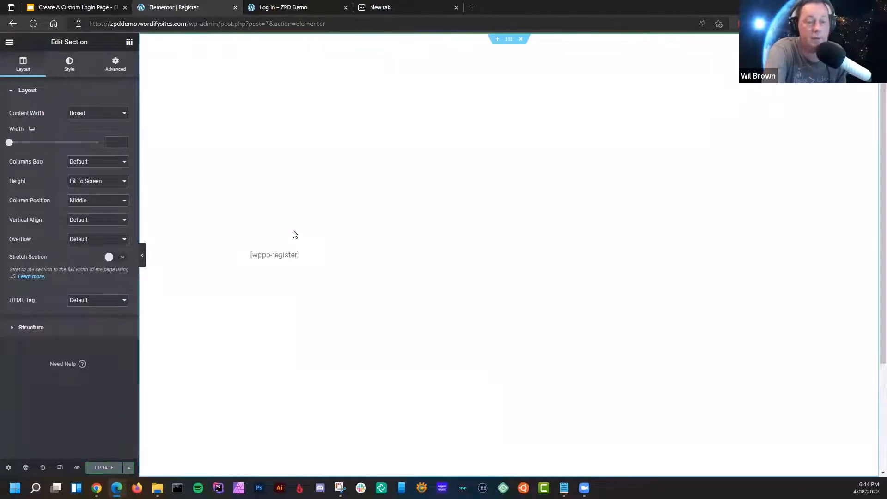
- Preview the Register page and look over the fields of its registration form
click(76, 468)
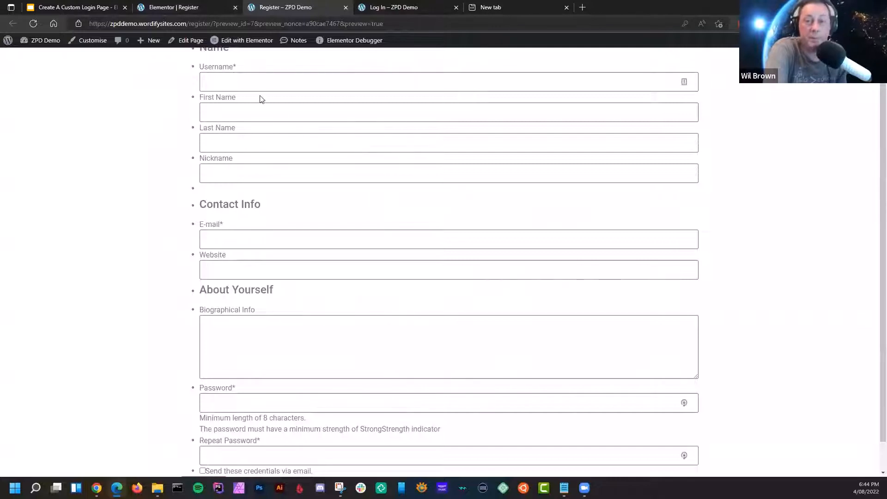
click(236, 77)
click(67, 119)
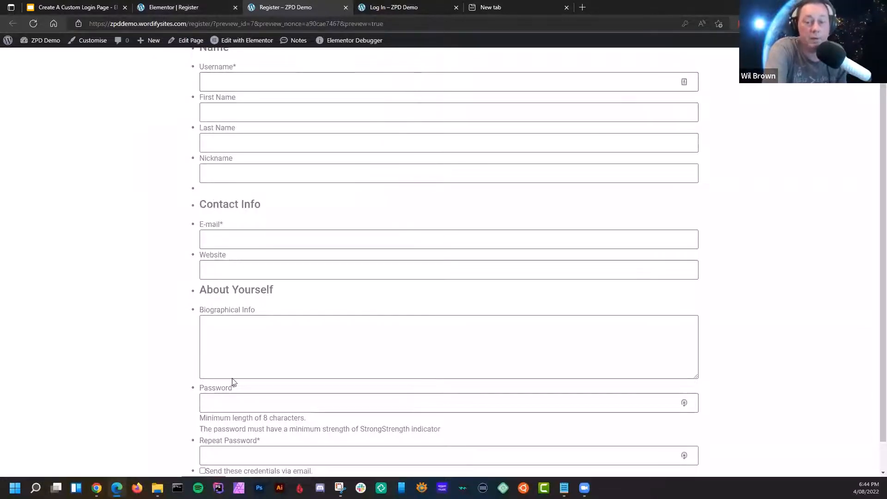
scroll(233, 382, down, 1)
scroll(236, 342, up, 1)
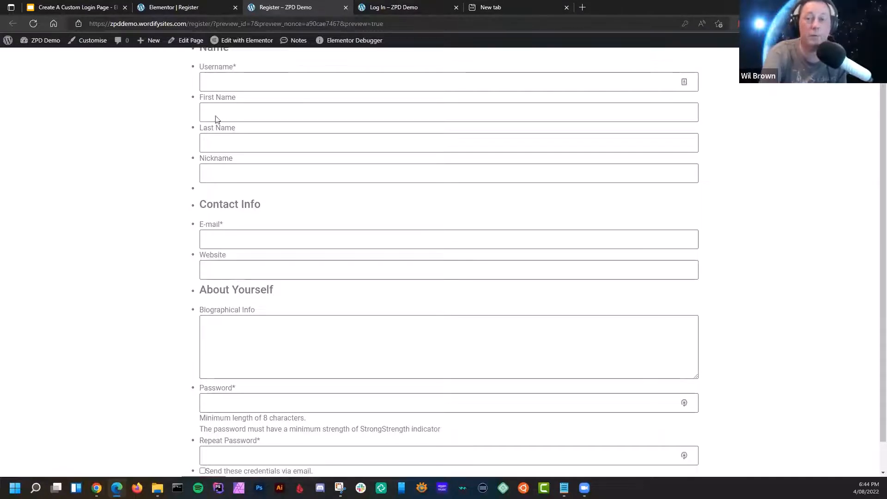
- Return to the Elementor editor tab, exit to the dashboard, and open the Profile Builder form fields
click(217, 4)
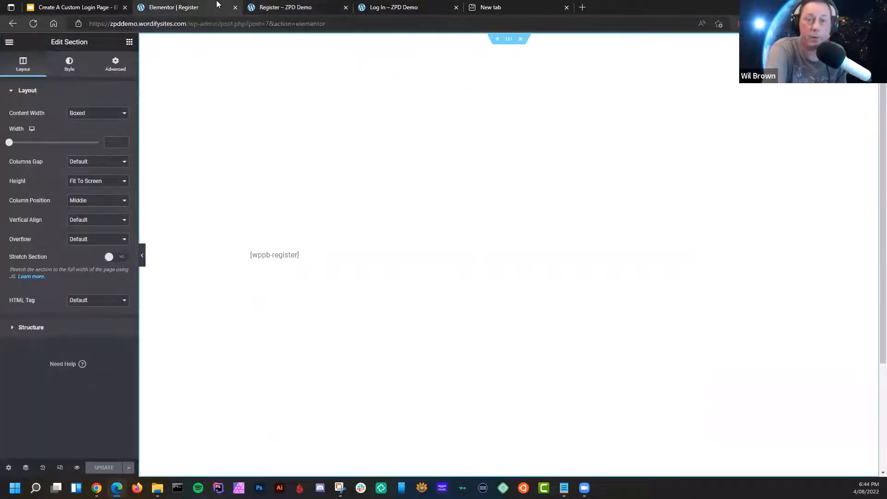
click(10, 43)
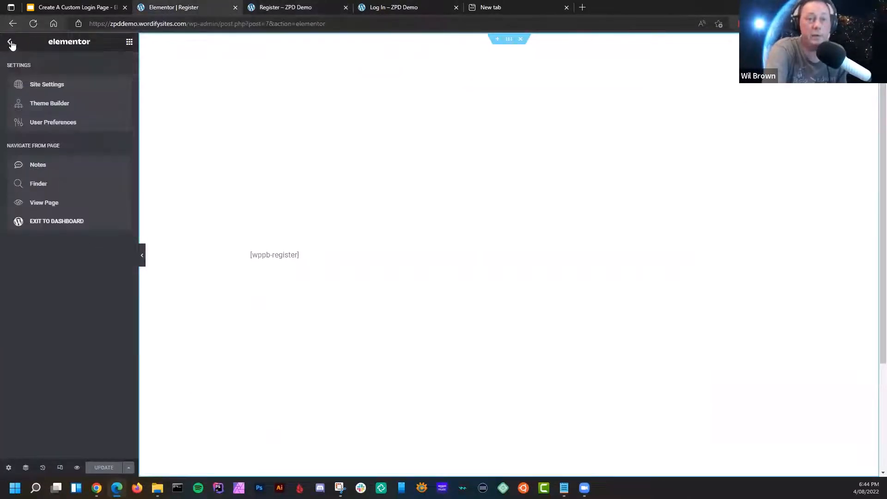
click(79, 221)
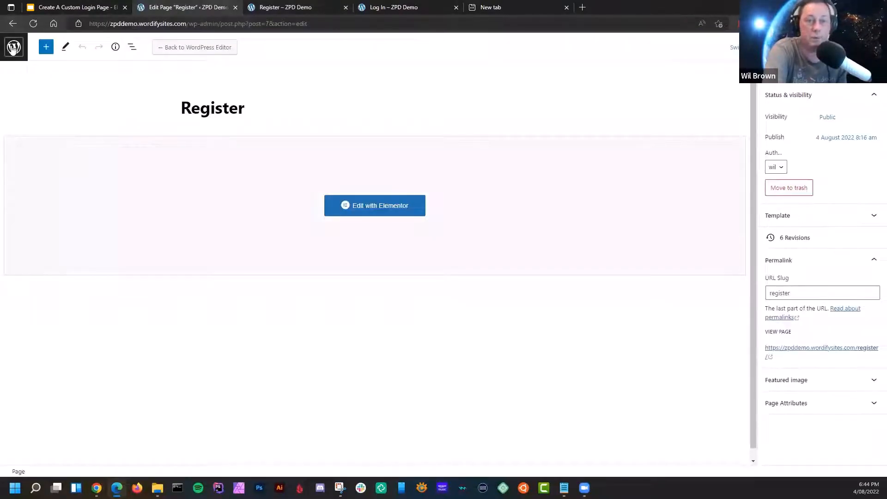
click(14, 47)
mouse_move(41, 254)
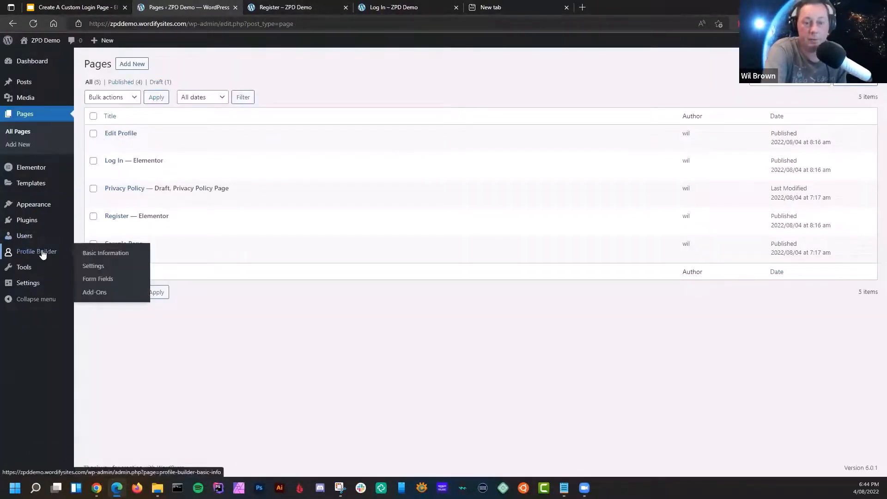
click(96, 283)
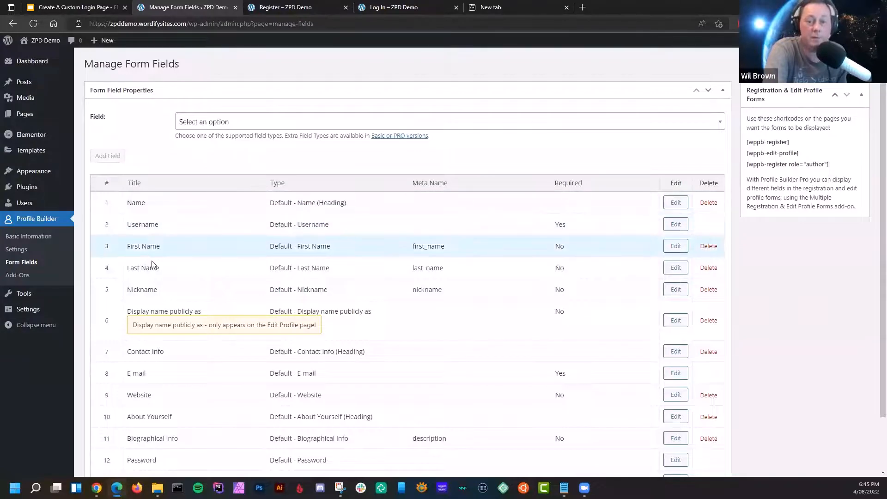
- Examine the form field list and the field types offered for the Name heading, then cancel the edit
scroll(172, 289, down, 2)
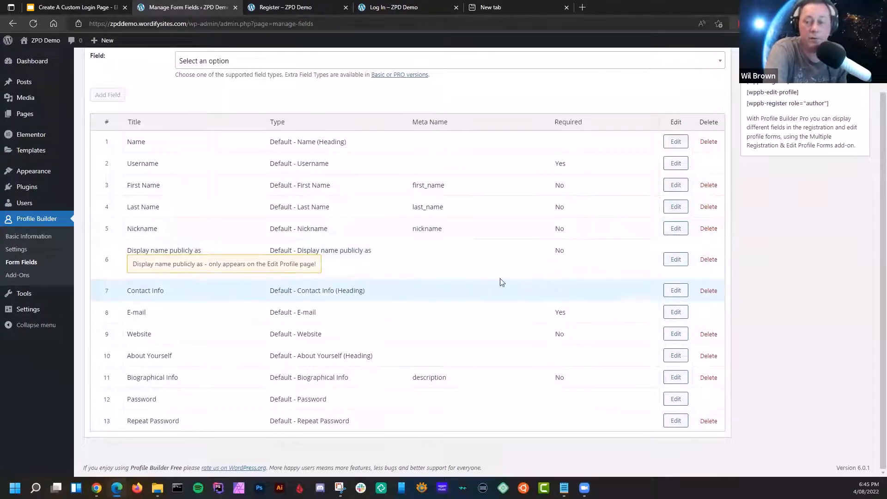
click(675, 142)
scroll(240, 145, up, 4)
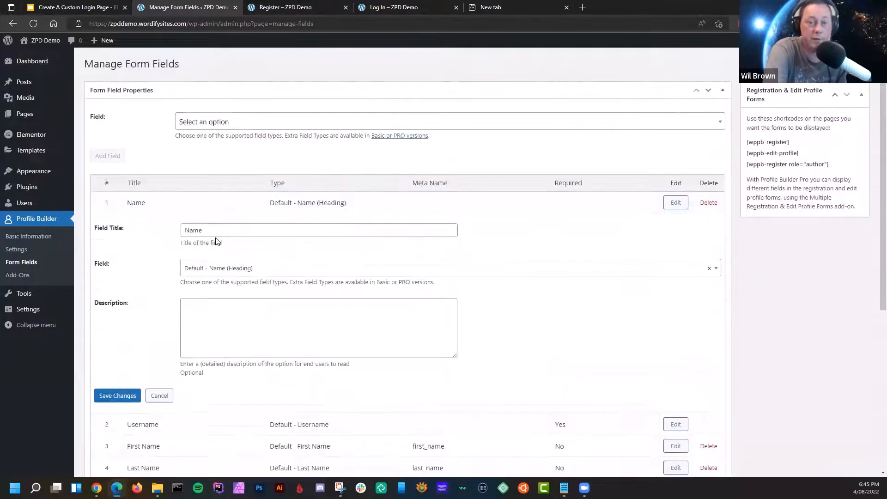
click(263, 273)
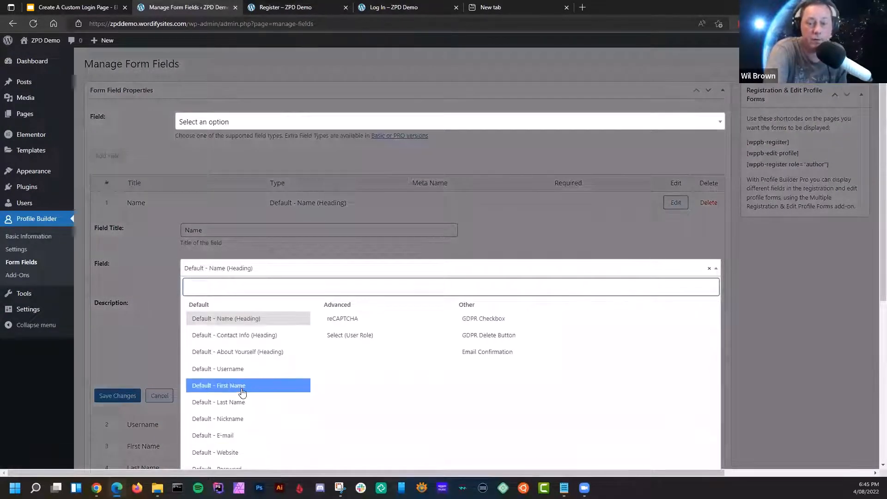
scroll(243, 393, down, 3)
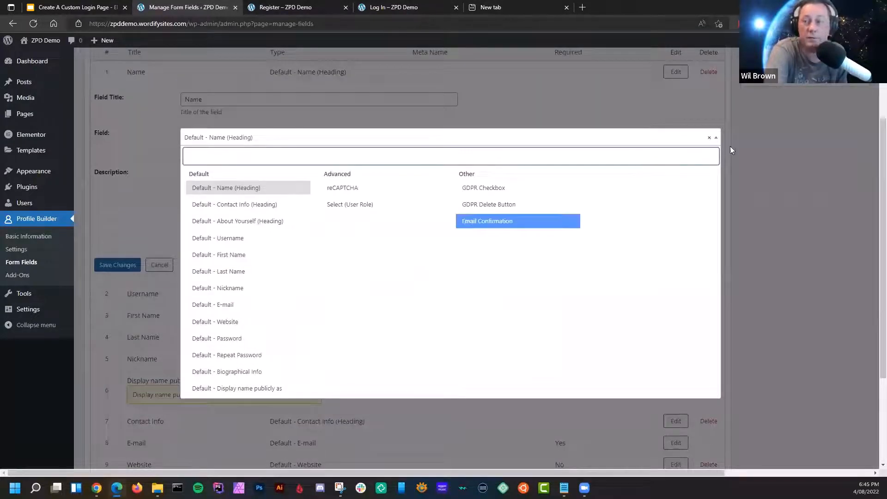
click(709, 137)
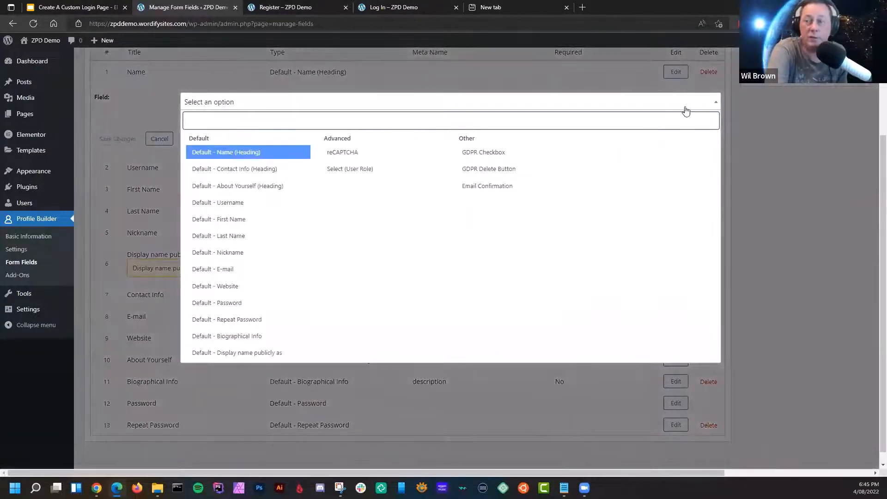
click(152, 118)
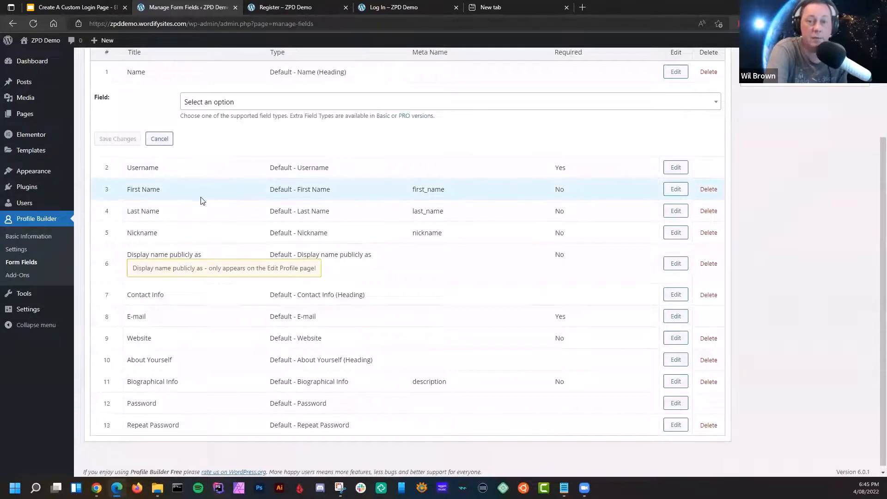
scroll(248, 240, up, 3)
scroll(247, 240, down, 3)
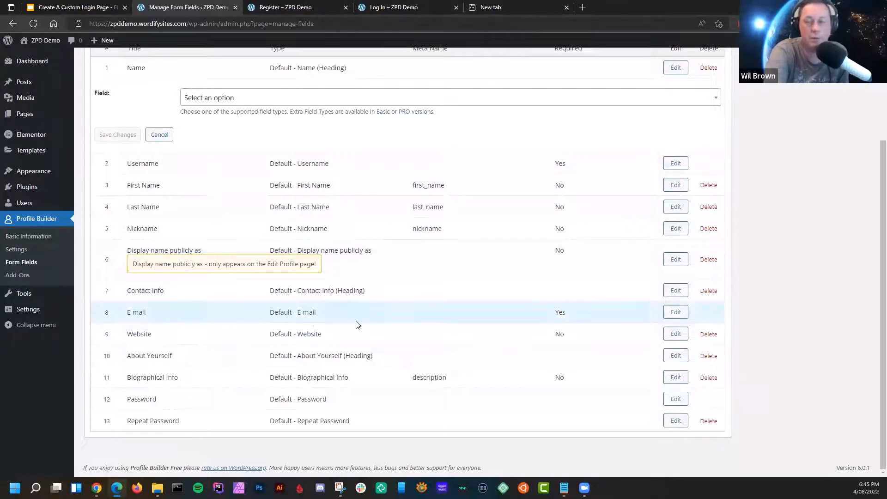
scroll(505, 330, up, 3)
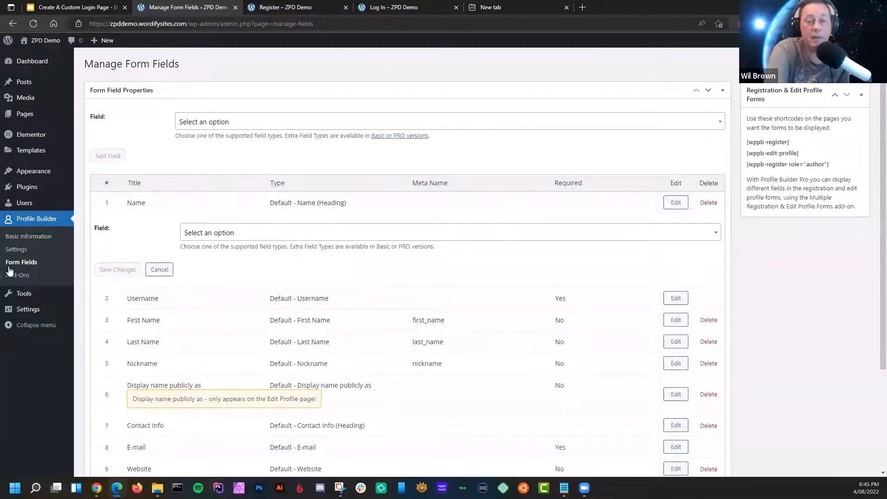
click(160, 270)
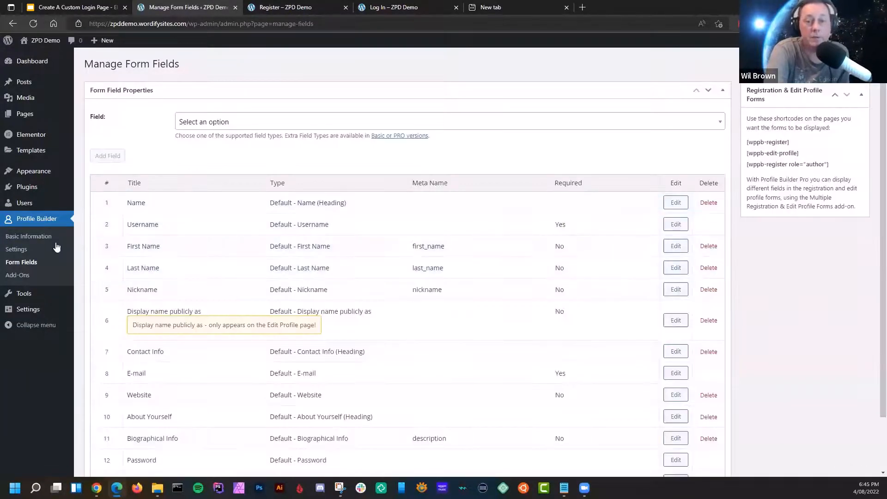
- Open the Profile Builder add-ons and review the Pro and Advanced add-on lists
click(24, 278)
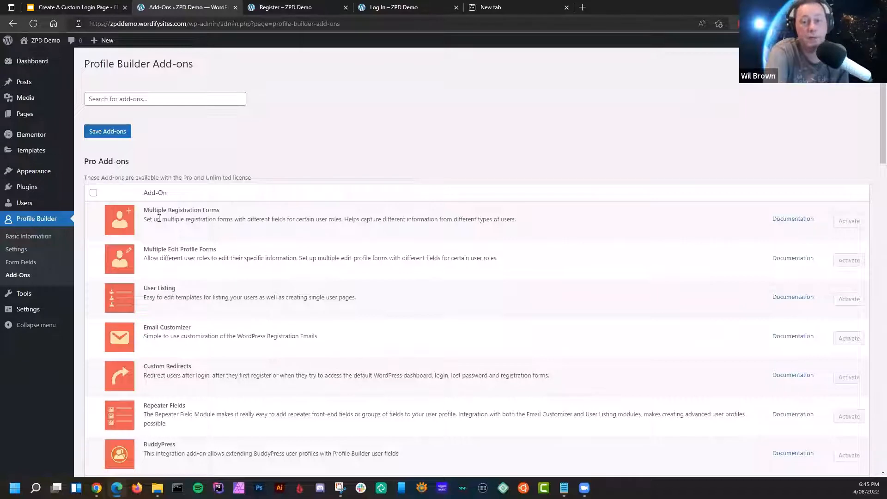
scroll(227, 279, down, 4)
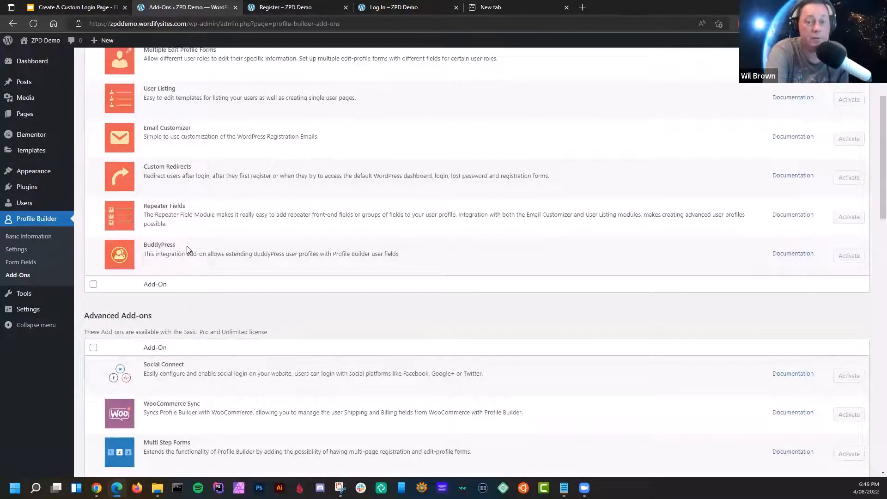
scroll(187, 246, up, 1)
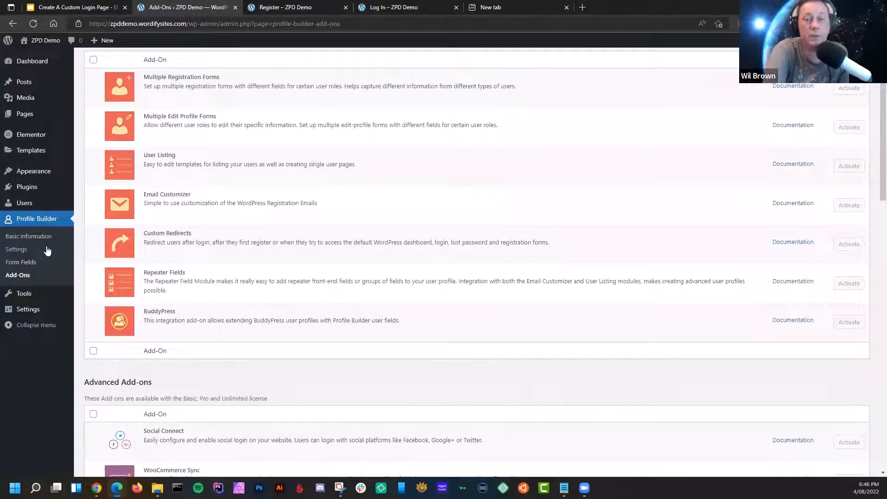
scroll(167, 176, up, 1)
scroll(167, 175, up, 2)
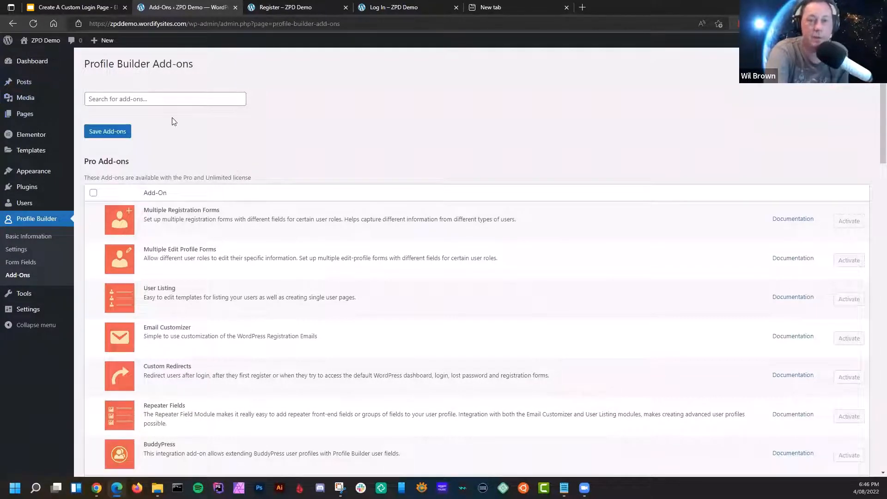
- Open the Log In page from the page list in Elementor in a new tab and close the Register preview
mouse_move(41, 67)
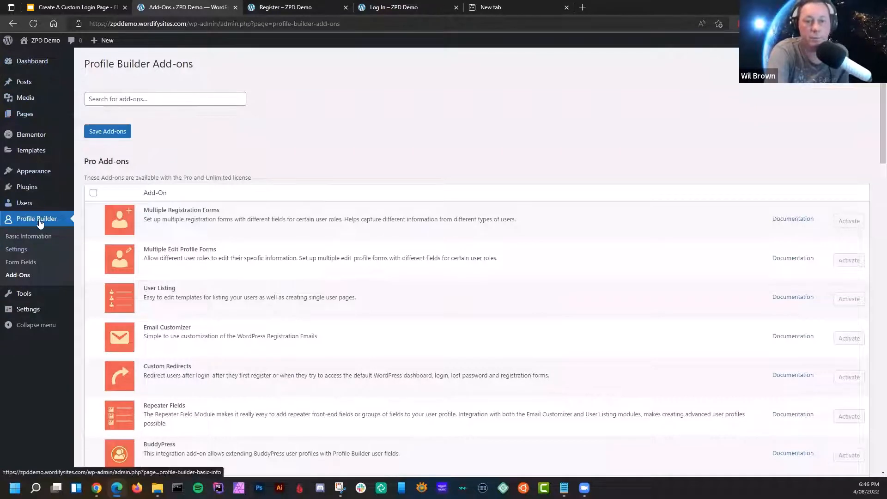
click(18, 116)
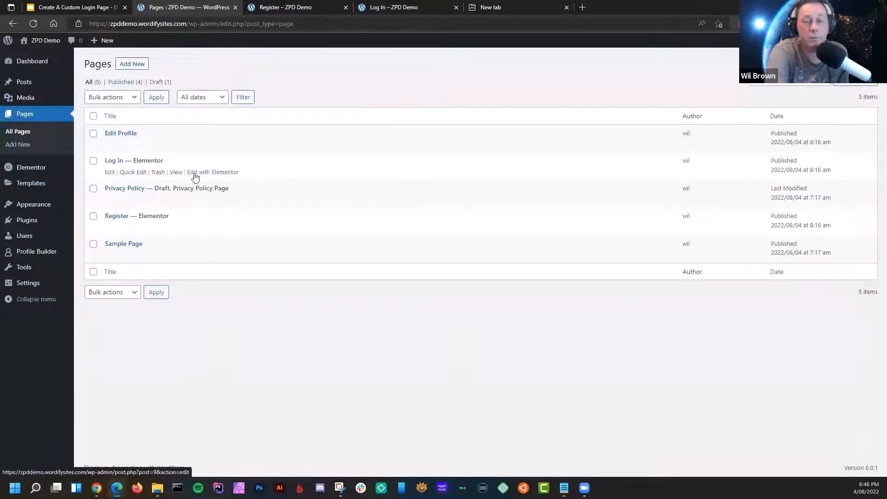
right_click(213, 173)
click(236, 183)
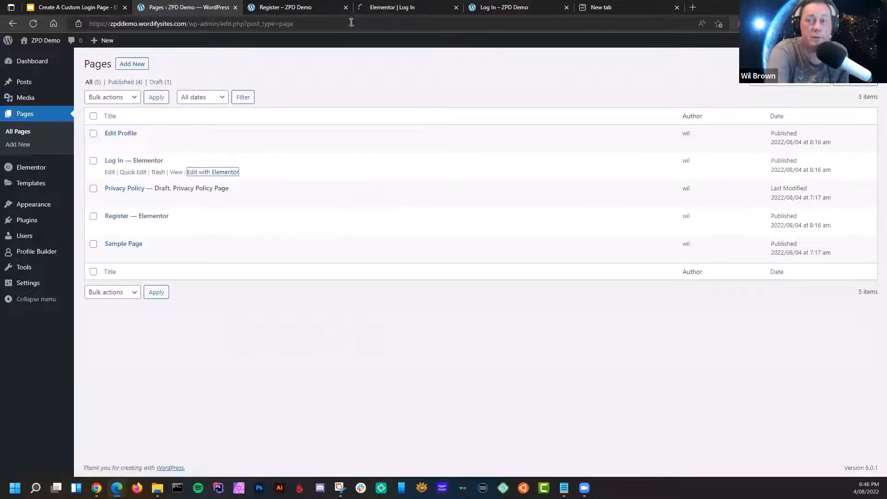
click(381, 7)
click(346, 7)
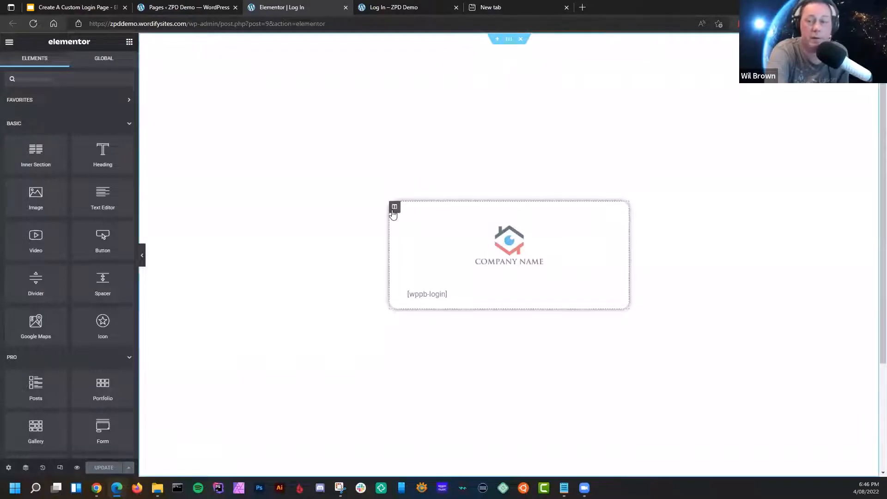
- Return to the WordPress dashboard, open the Redirection tool, and disable the /wp-login.php redirect
click(393, 209)
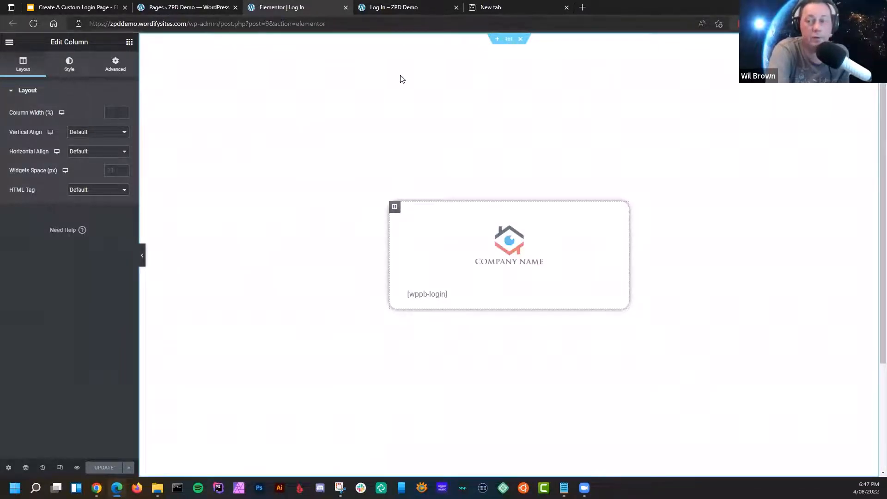
click(206, 8)
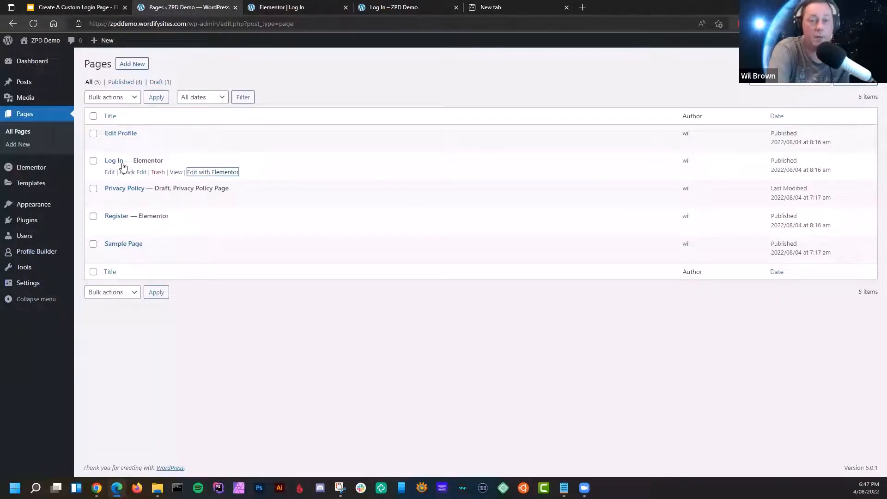
mouse_move(29, 267)
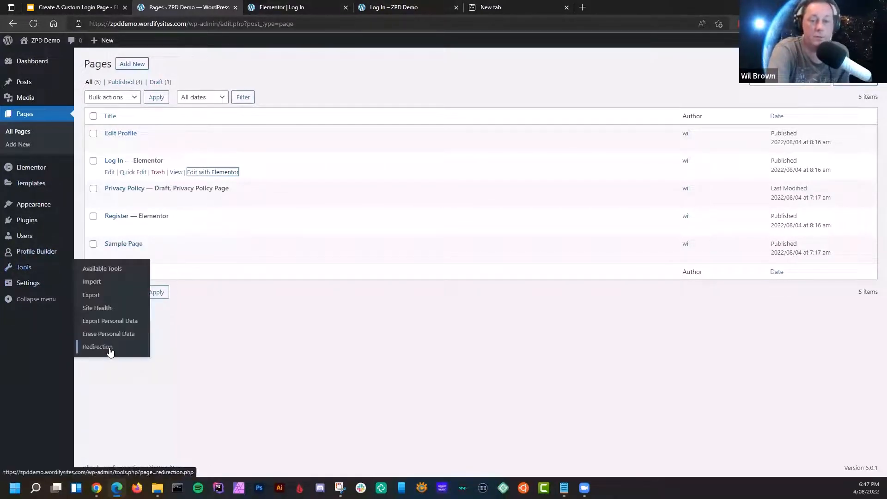
click(106, 347)
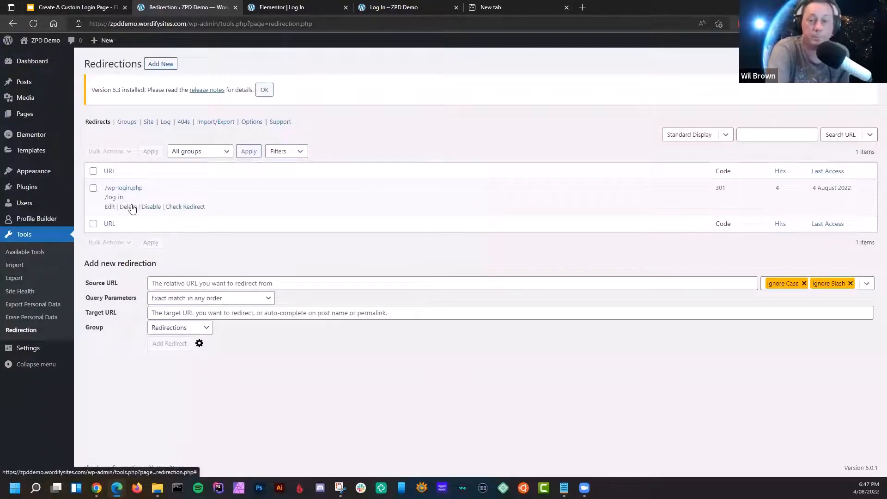
click(152, 207)
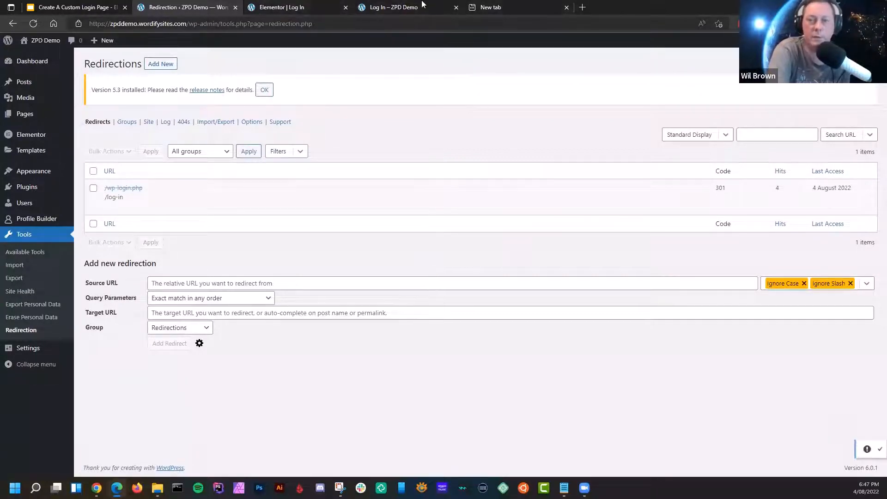
- Close the Elementor editor, try to log out from the Log In page, and examine the action=logout parameter in the address
click(303, 6)
click(345, 8)
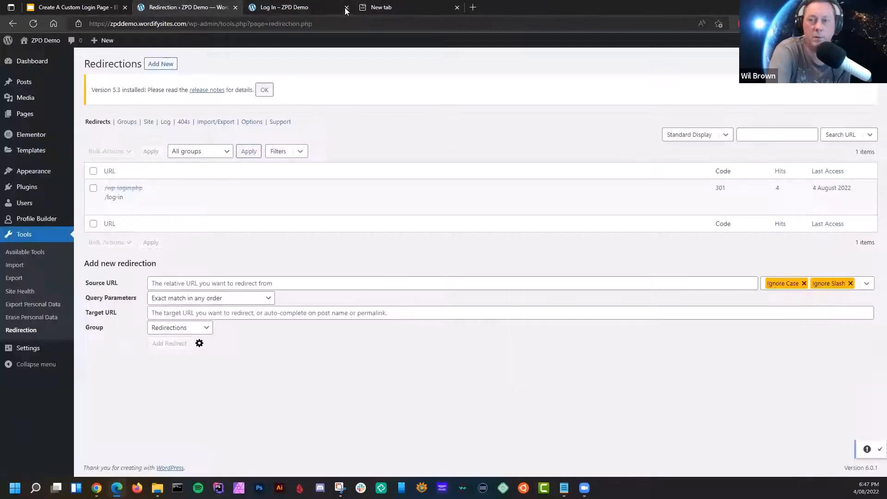
click(316, 7)
mouse_move(806, 89)
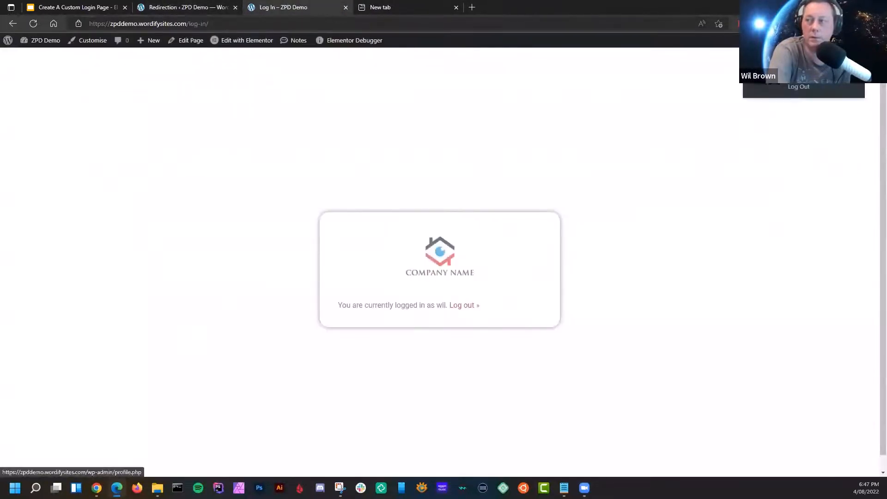
click(794, 89)
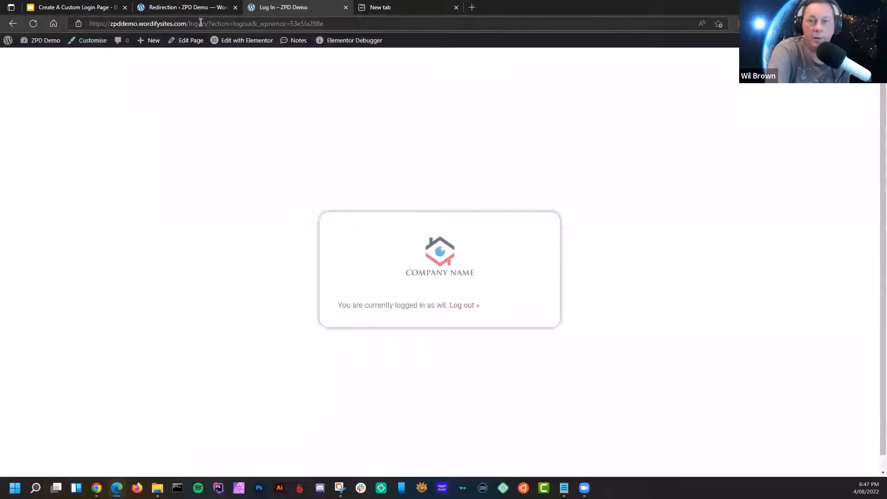
drag(208, 23, 256, 25)
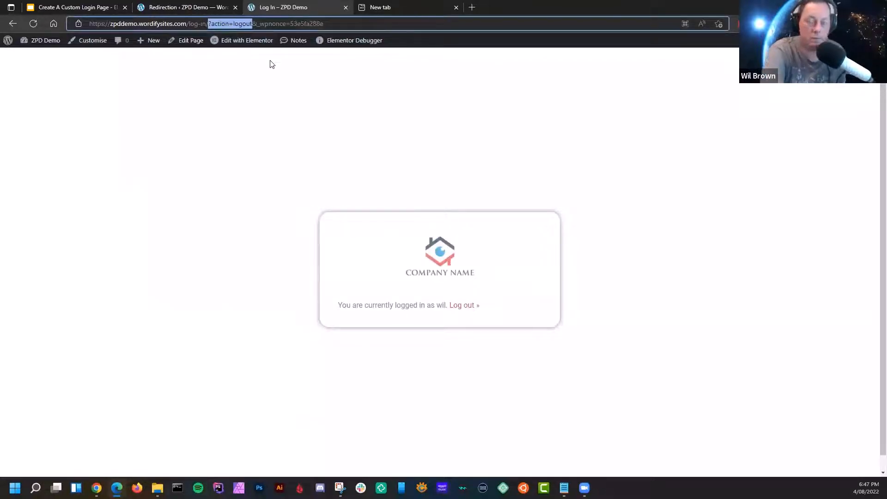
mouse_move(272, 40)
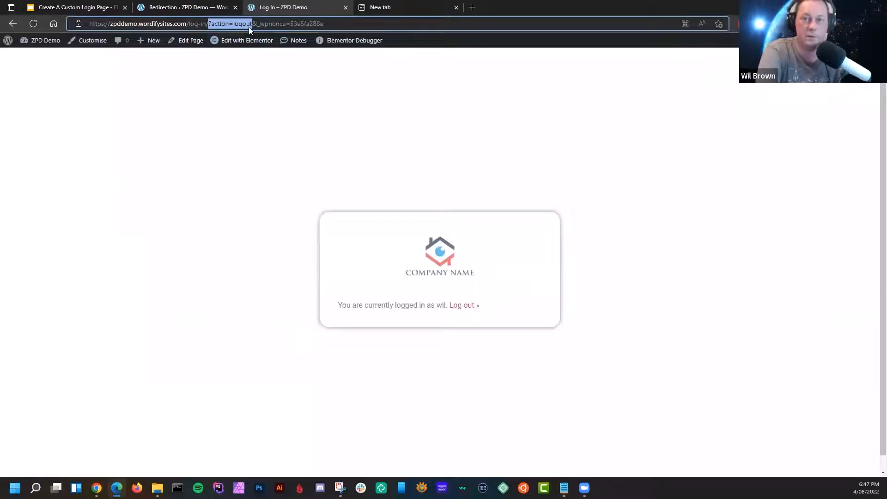
- Re-enable the /wp-login.php redirect, set its query parameters to Exact match in any order, and save it
click(203, 10)
mouse_move(99, 200)
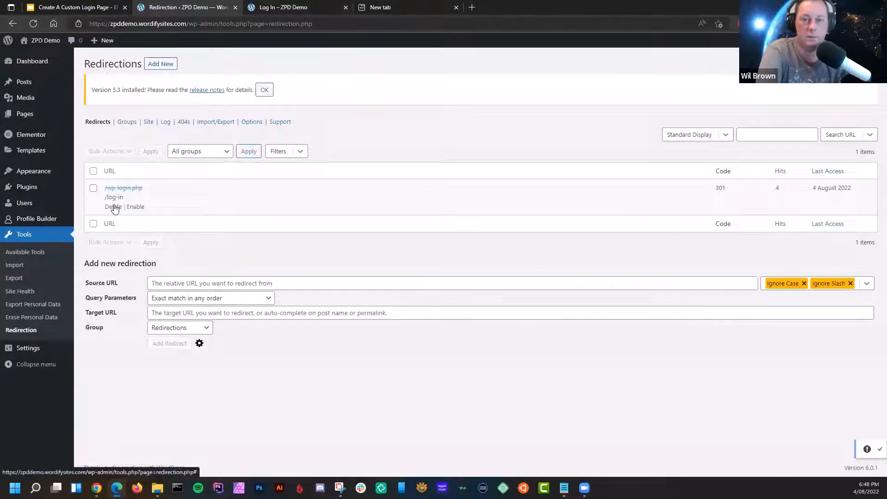
click(131, 208)
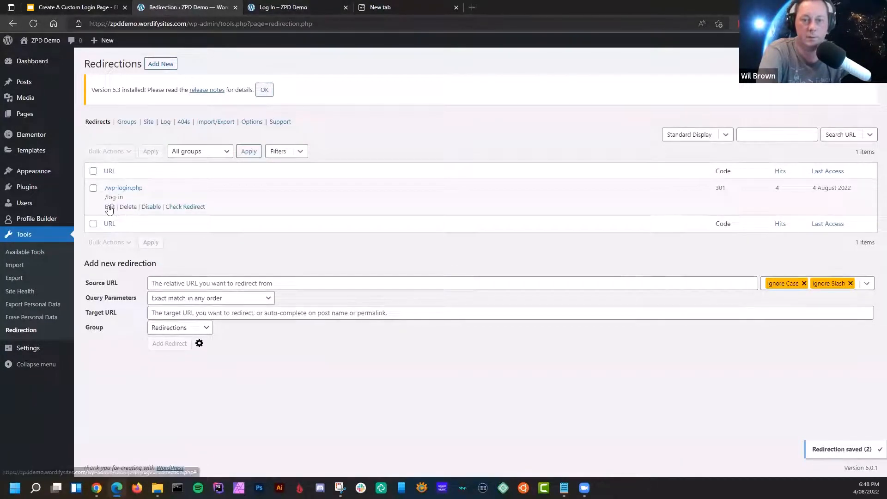
click(110, 209)
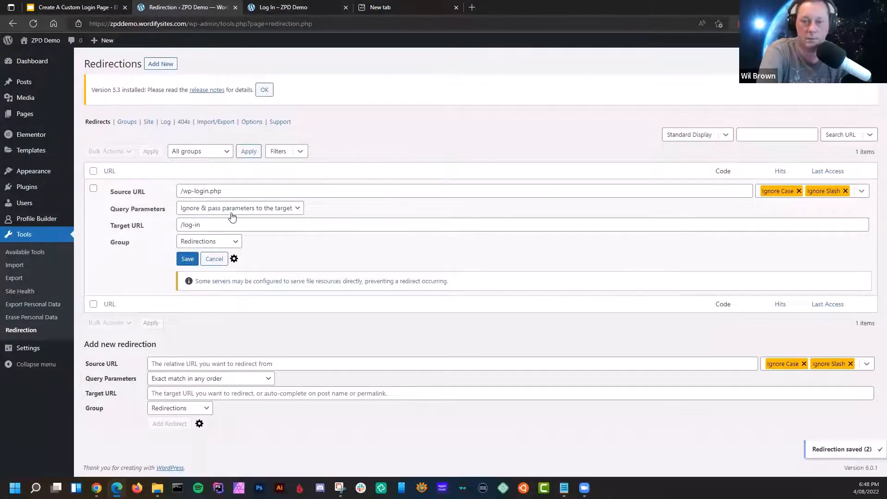
click(232, 241)
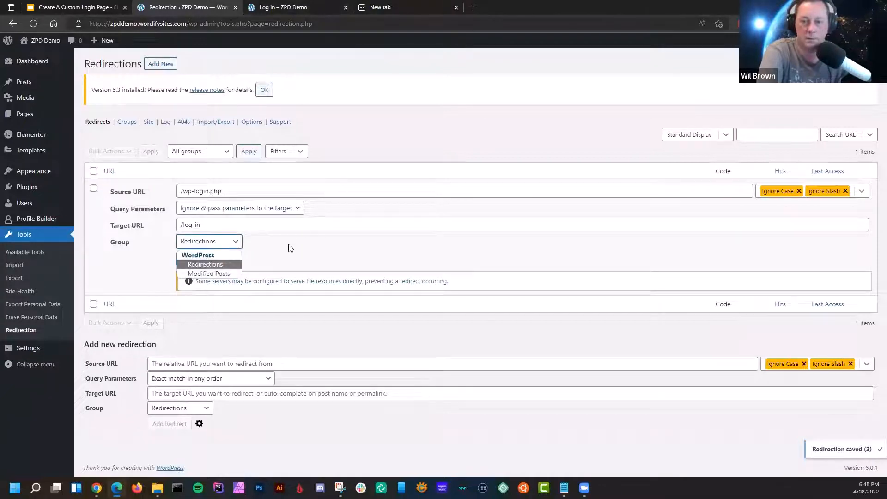
click(245, 203)
click(299, 210)
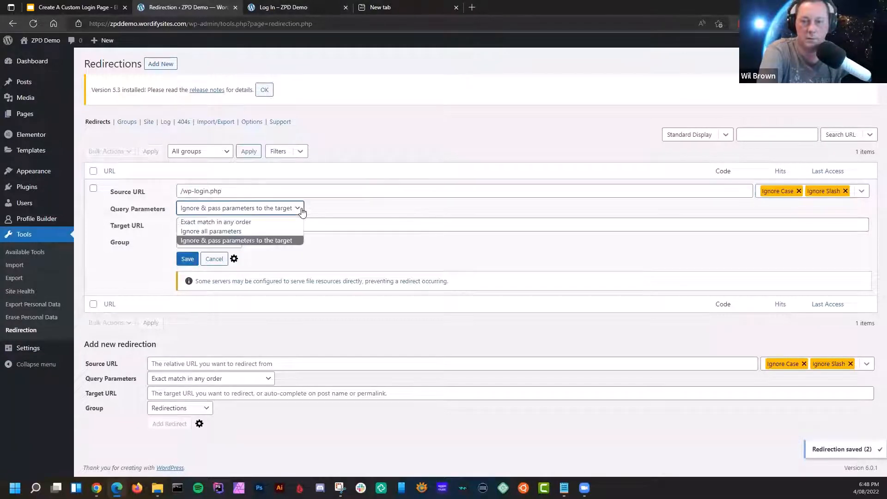
click(278, 223)
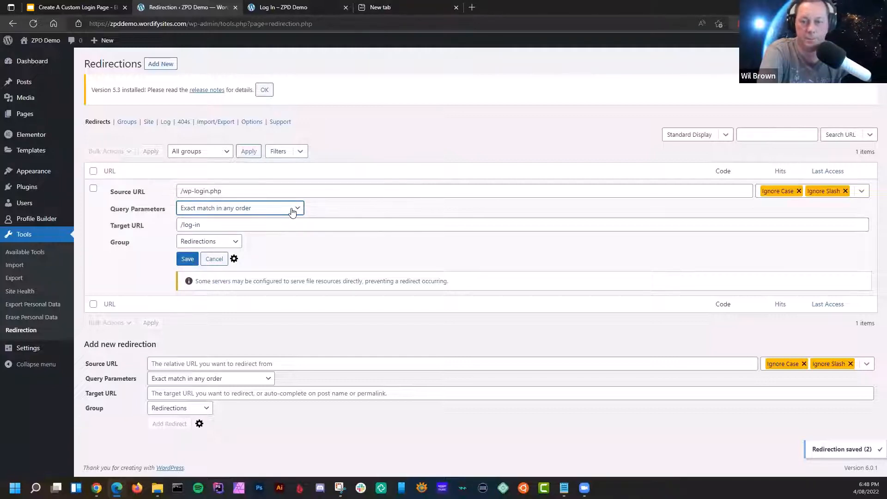
click(187, 258)
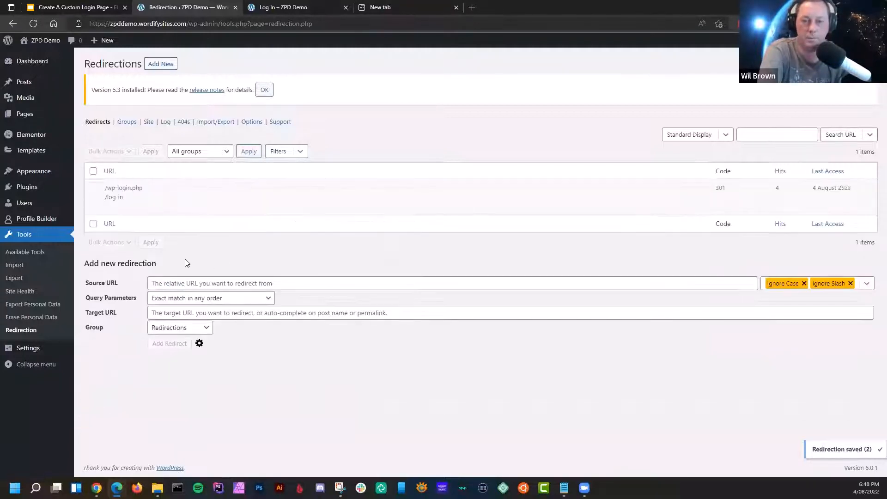
- Reload the Log In page and log out of the account using its Log out link
click(283, 7)
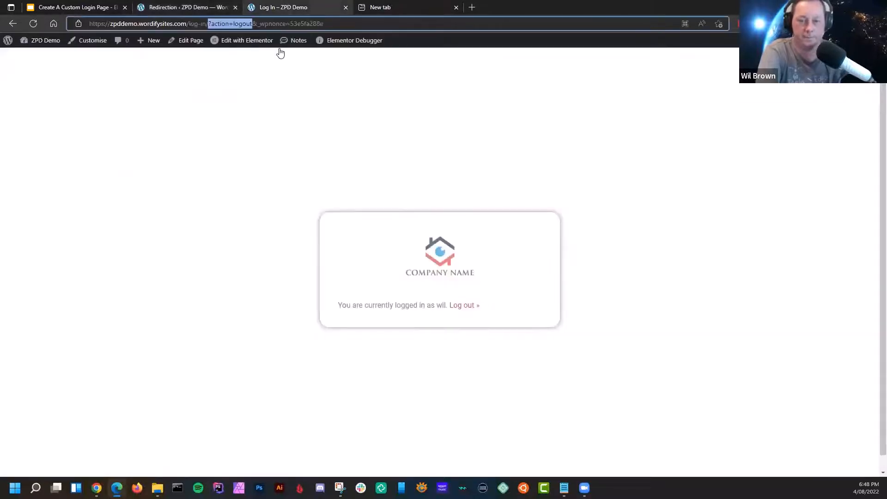
key(Return)
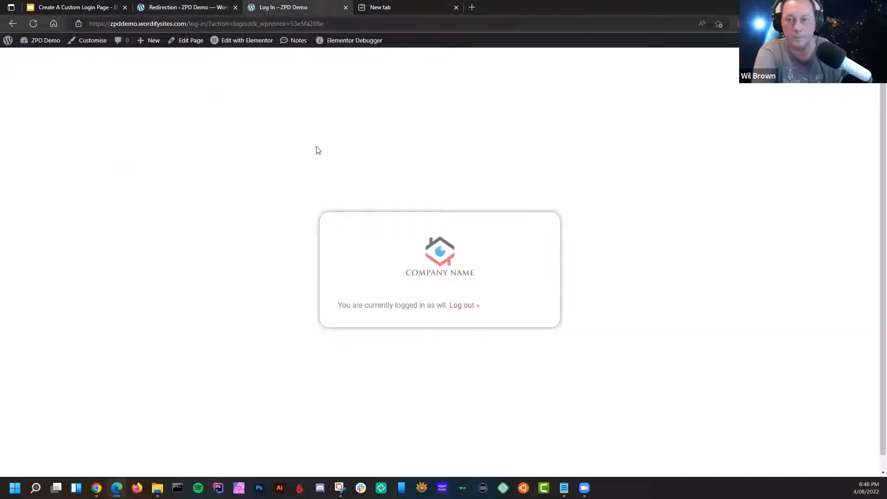
click(469, 309)
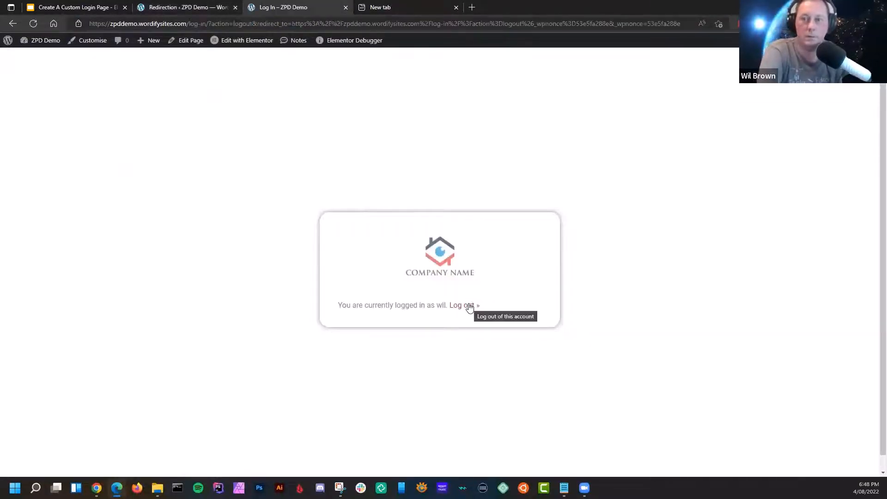
click(469, 309)
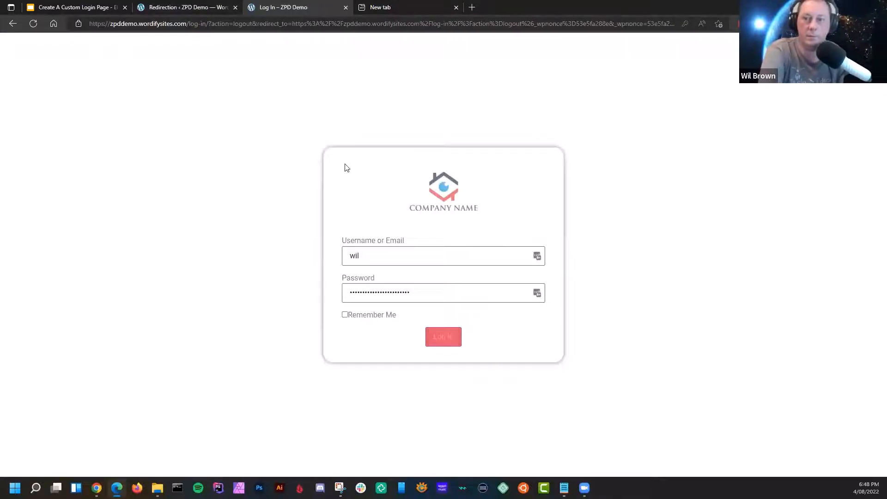
- Replace the path after the site's domain with /wp-login.php and load it to test the redirect
click(188, 24)
key(shift+End)
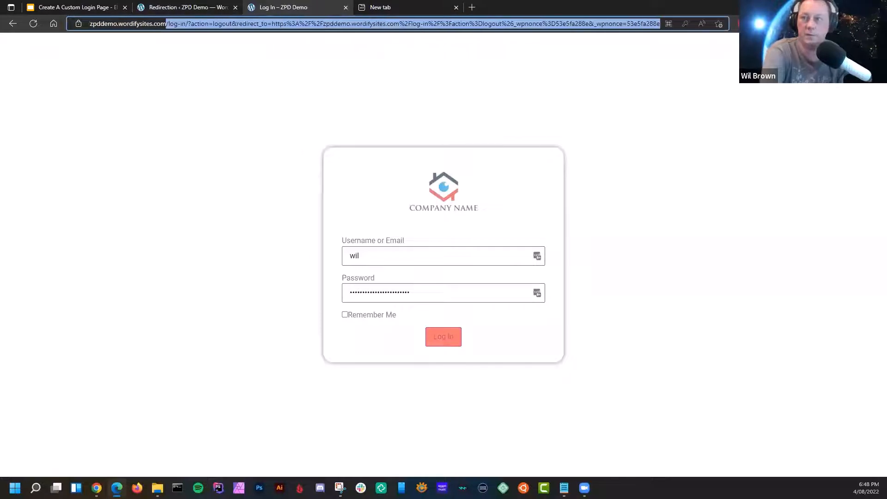
text(wp-adm)
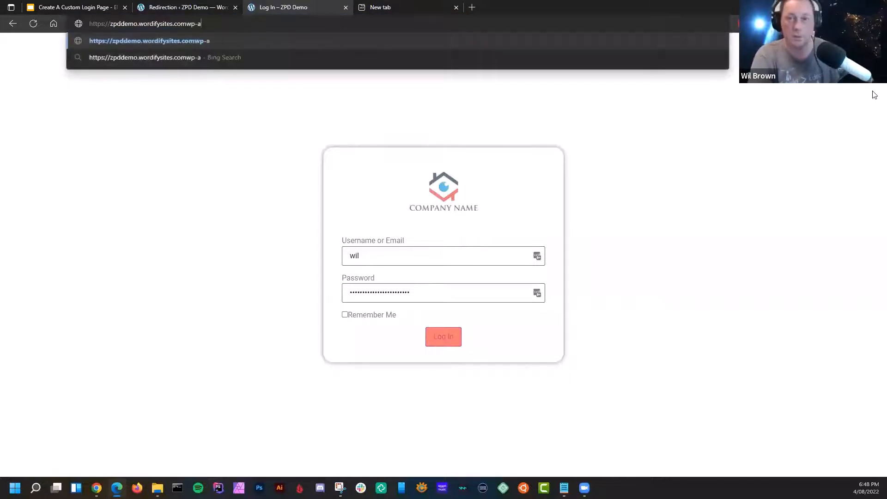
key(BackSpace)
key(BackSpace)
key(BackSpace)
key(BackSpace)
key(BackSpace)
key(BackSpace)
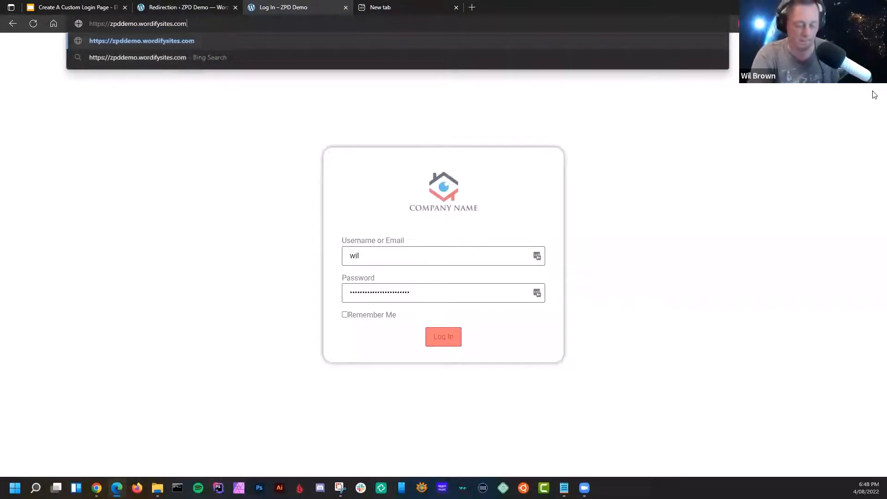
text(/wp-login.)
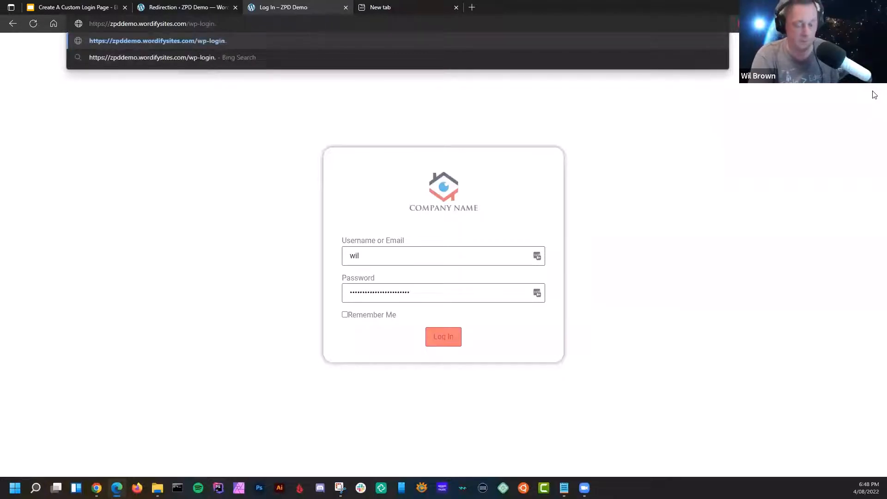
text(php)
key(Return)
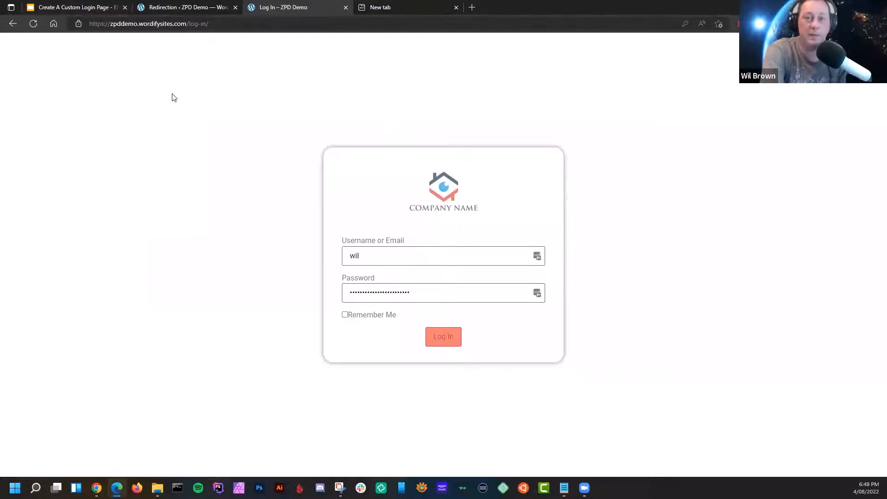
- Repeat the redirect test by loading wp-login.oho, then correct the extension to php and reload
drag(186, 27, 285, 37)
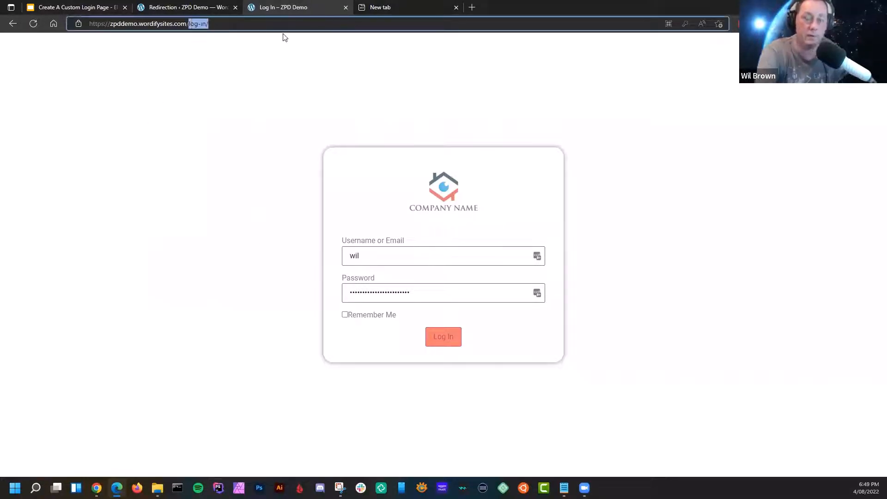
text(wp-login.oho)
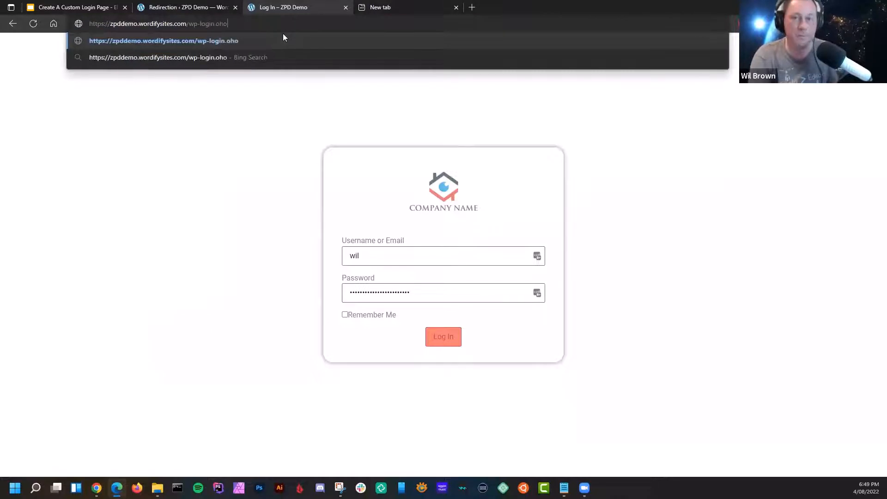
key(Return)
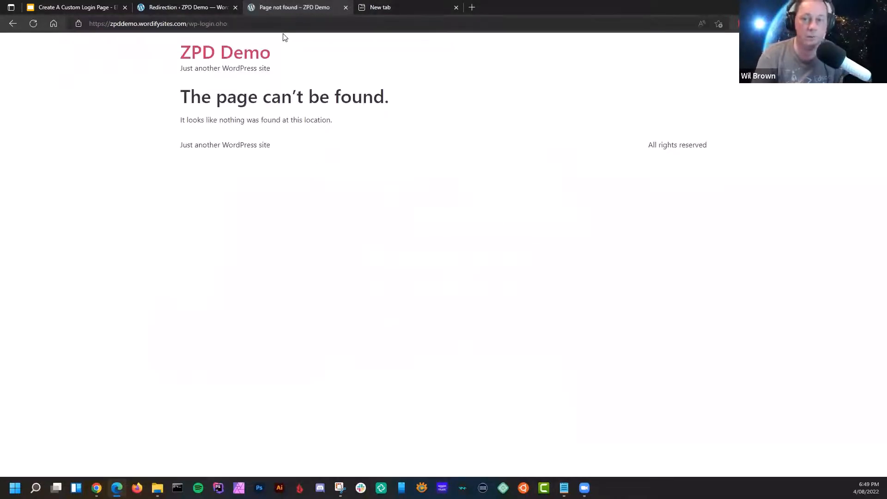
double_click(221, 24)
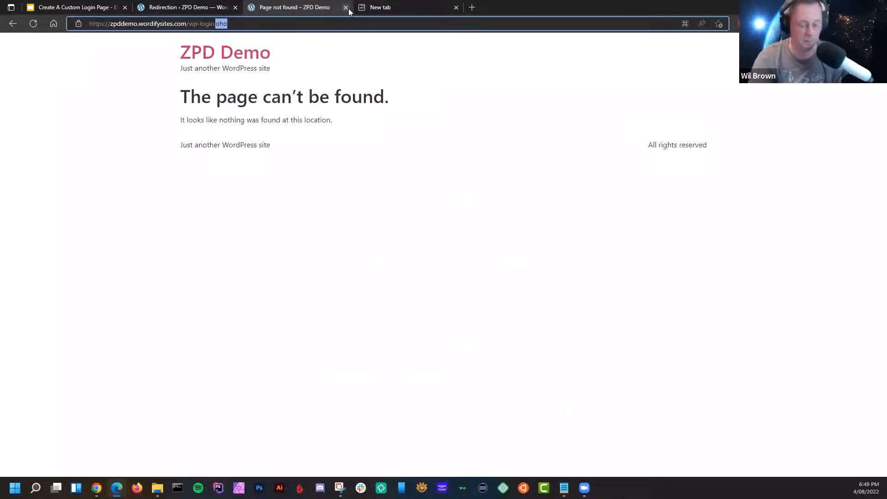
text(php)
key(Return)
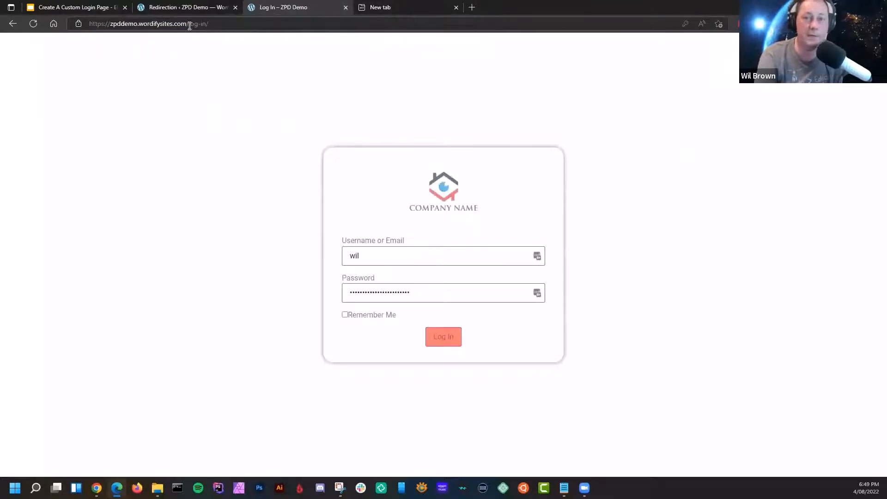
- Load the site's /wp-admin address while logged out to check which login form opens
drag(189, 24, 343, 43)
text(wp-a)
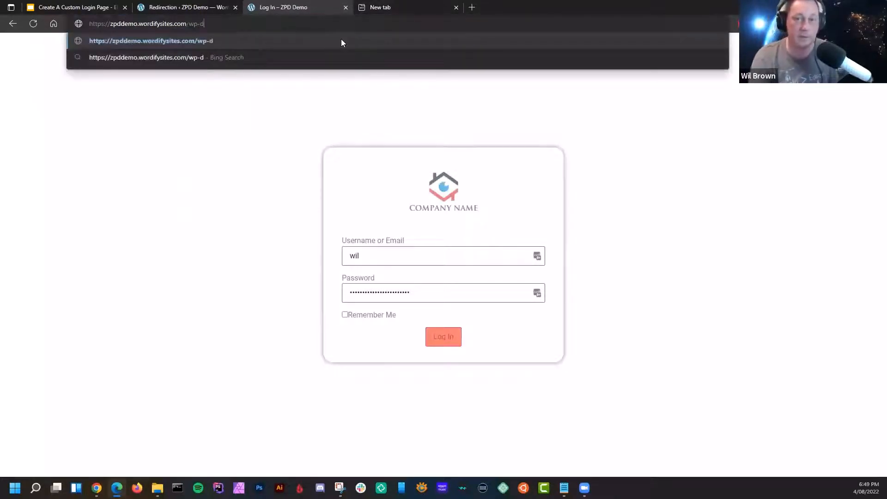
text(dmin)
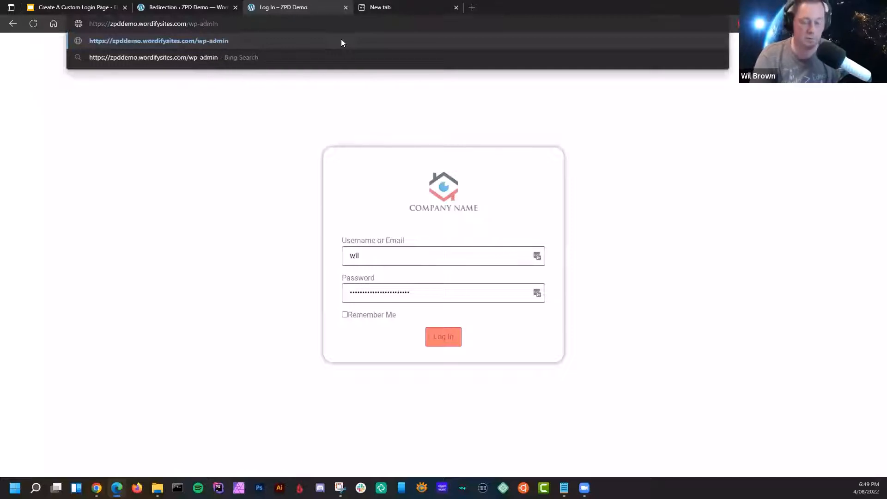
key(Return)
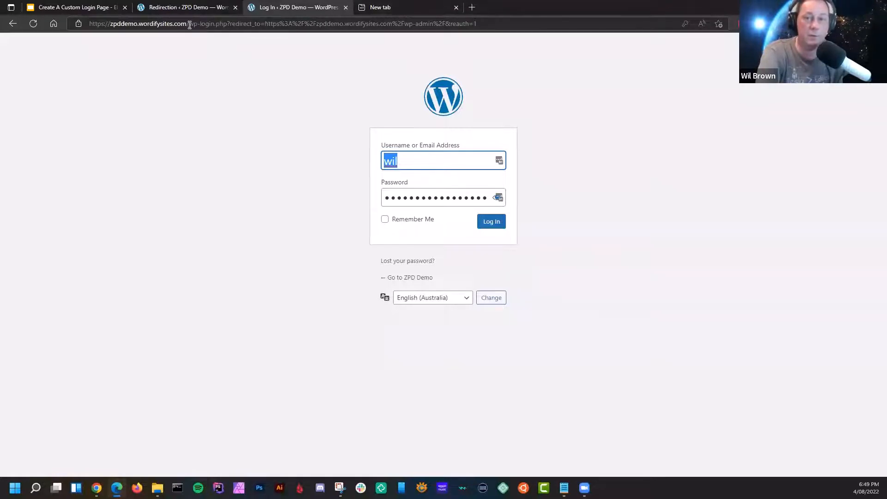
- Replace the path after the site's domain with /log-in and load the custom login page
drag(190, 25, 611, 25)
text(lo)
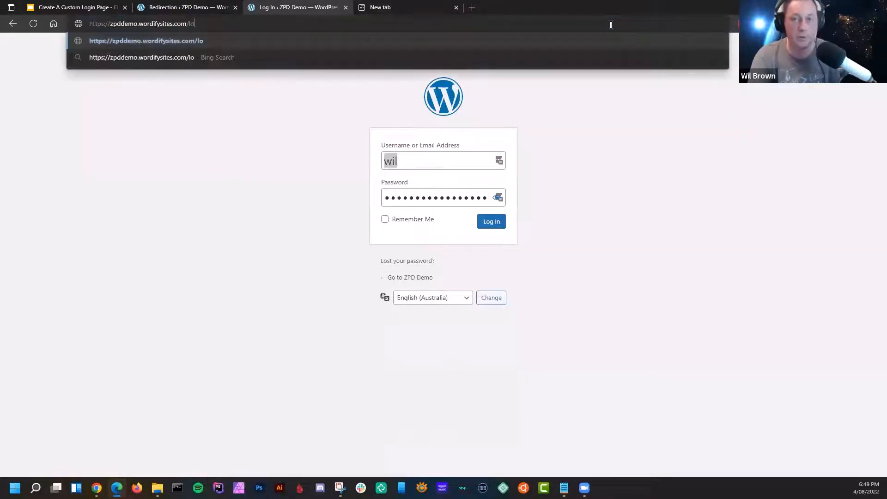
text(g-in)
key(Return)
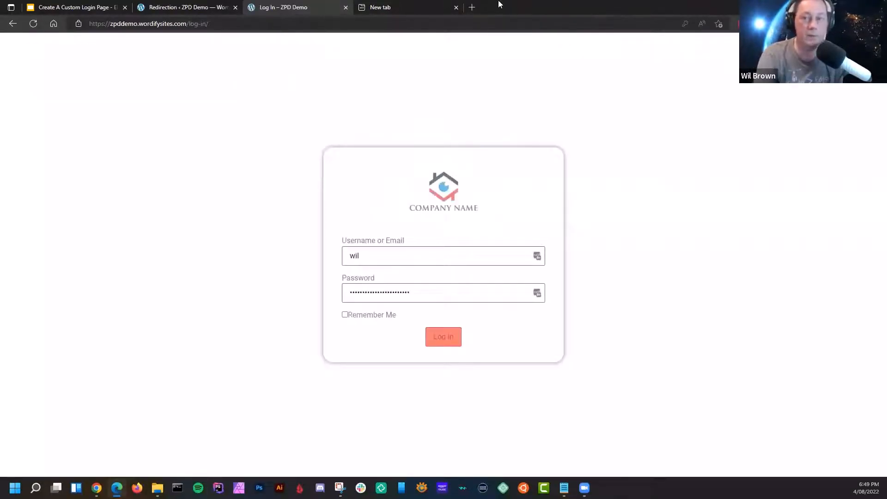
- Return to the Redirection admin page, log back in with the prefilled credentials in the session-expired dialog, and close it
click(174, 5)
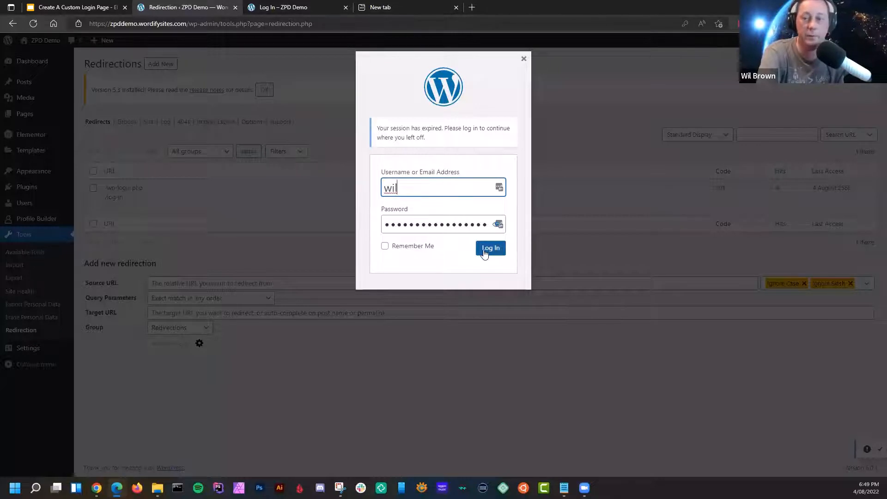
click(498, 250)
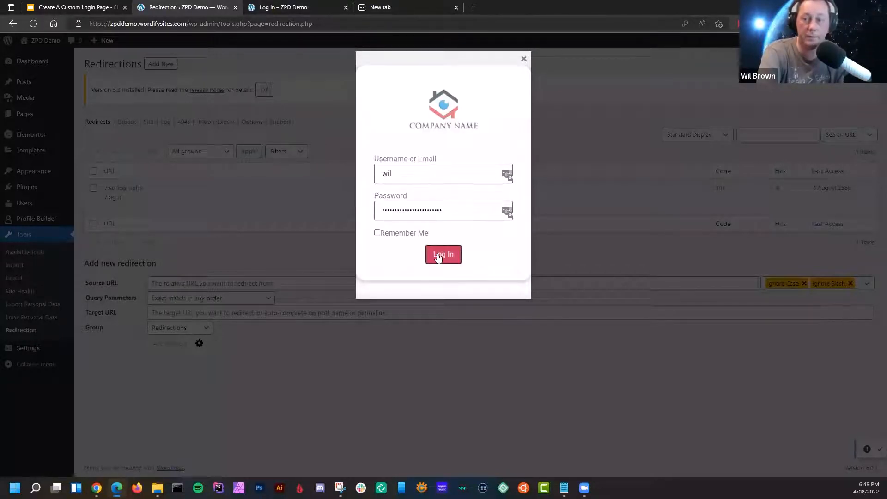
click(440, 255)
click(524, 59)
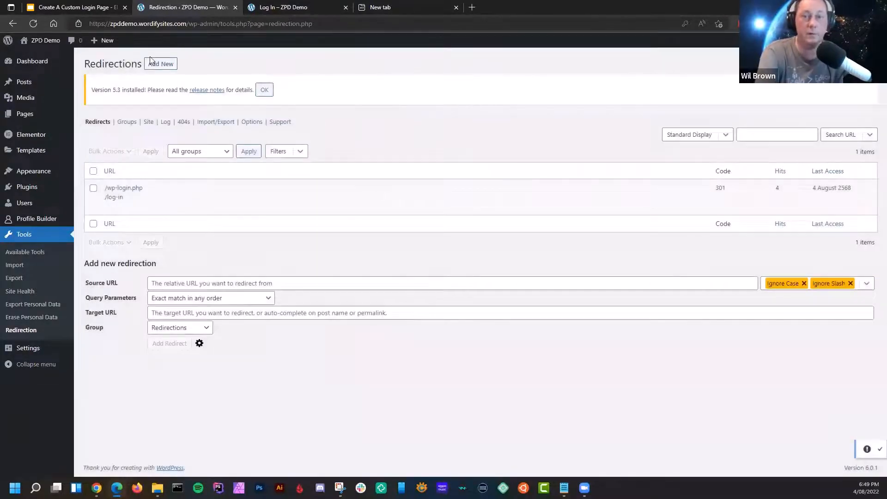
mouse_move(44, 73)
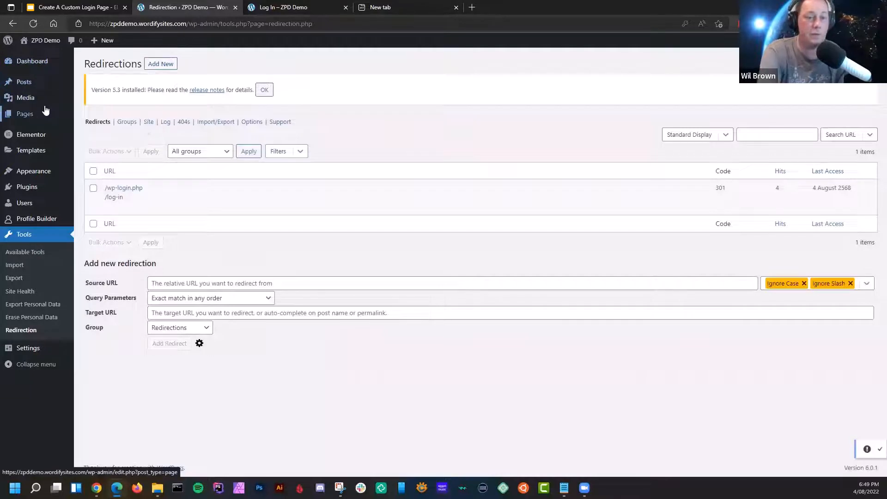
mouse_move(45, 110)
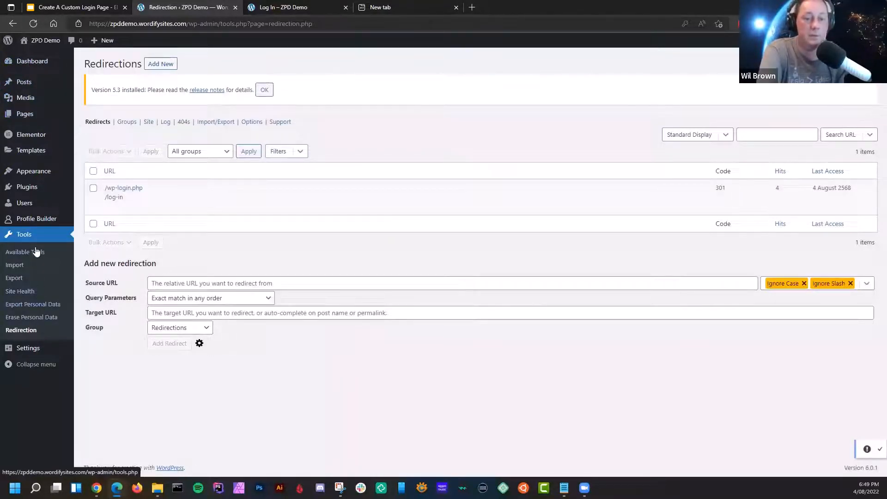
mouse_move(70, 229)
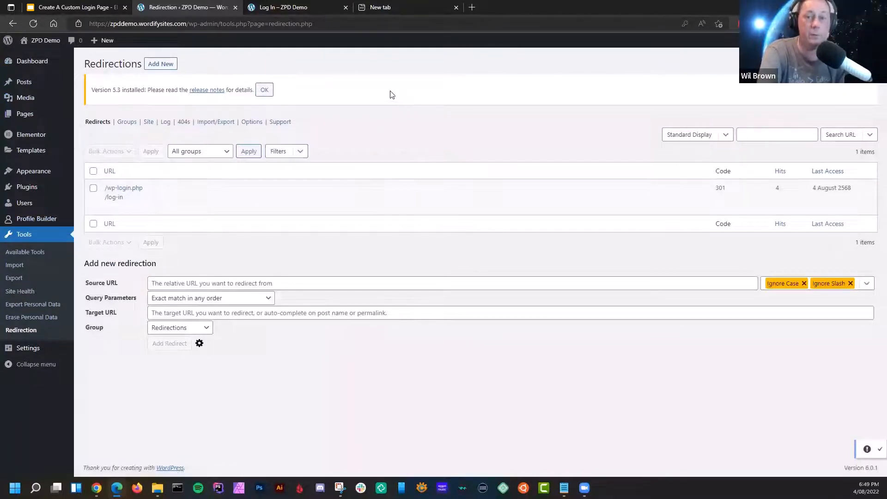
- Switch to the Create A Custom Login Page presentation in Google Slides, start it in Presenter view, and show the slides full screen
click(94, 8)
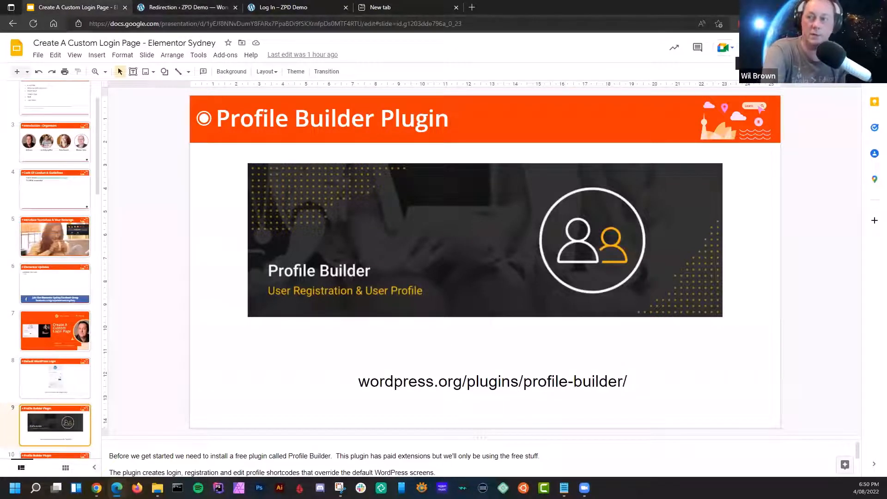
click(777, 48)
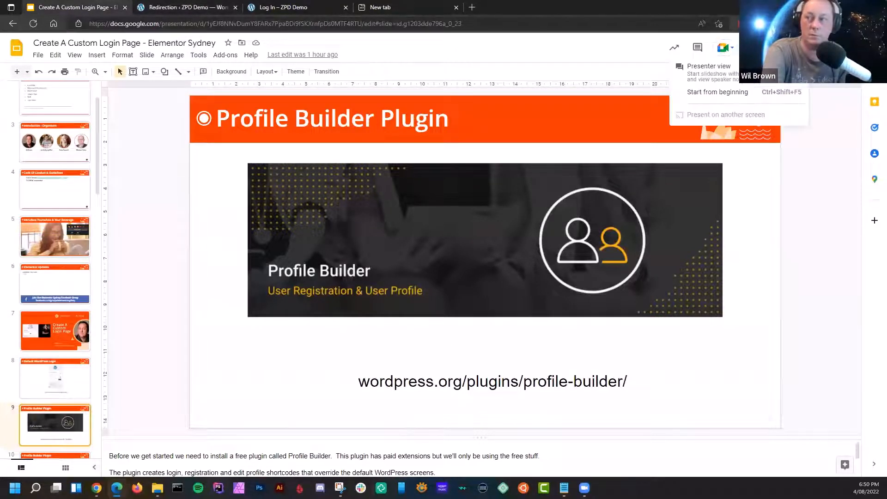
click(693, 66)
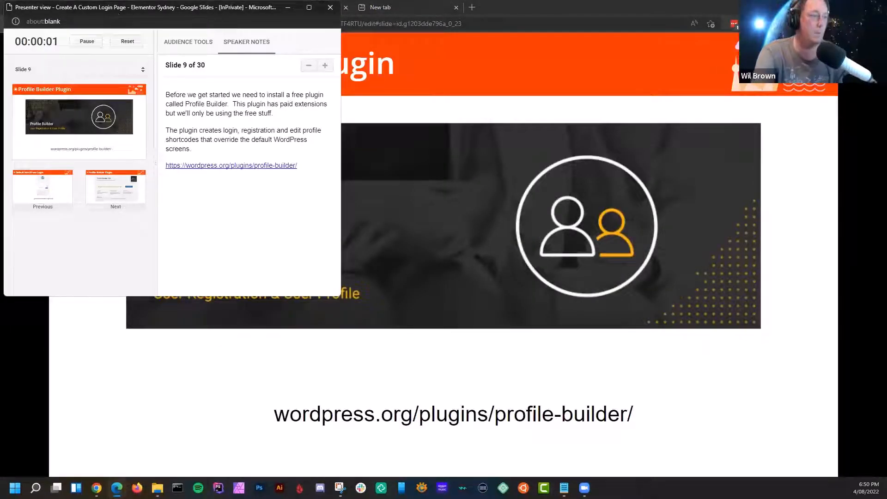
drag(118, 8, 0, 9)
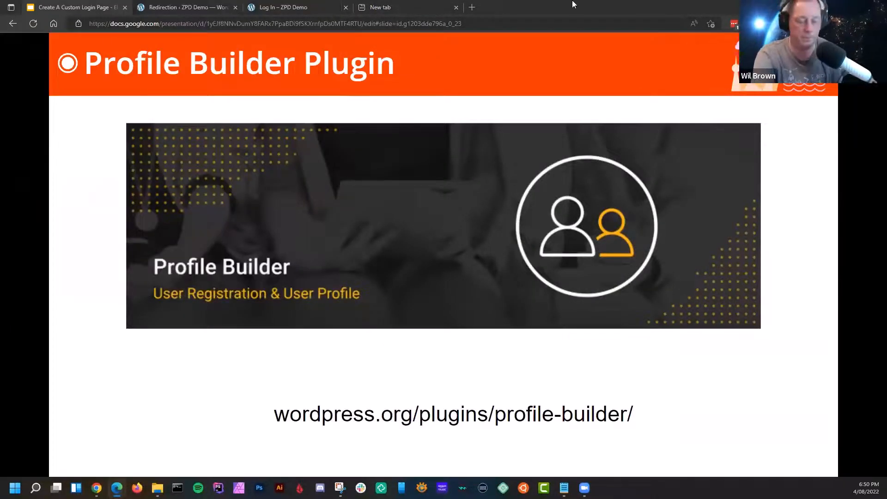
key(F11)
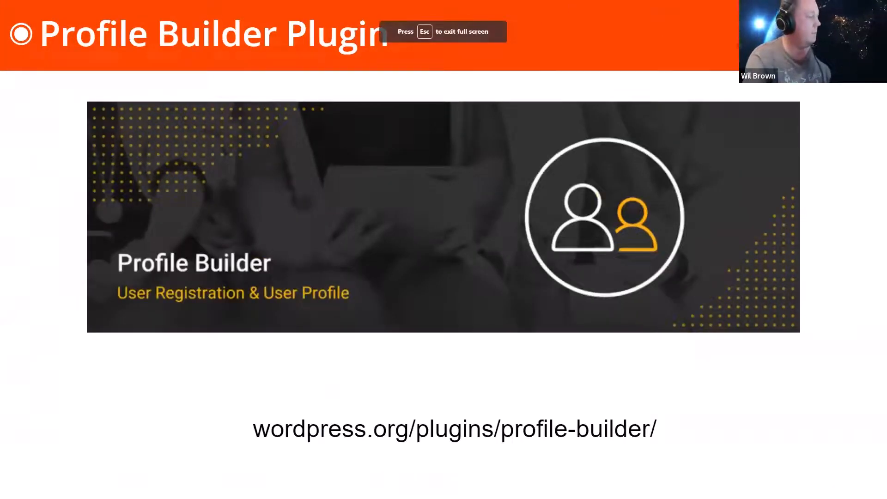
- Advance the slideshow from the Profile Builder Plugin slide through Q&A to the Create a Custom Admin Dashboard slide
key(Right)
key(Right)
key(Right)
key(Right)
key(Right)
key(Right)
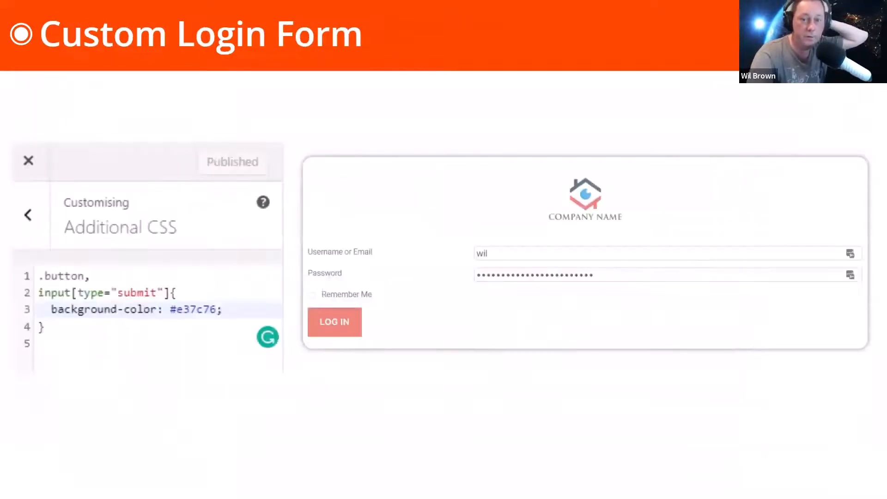
key(Right)
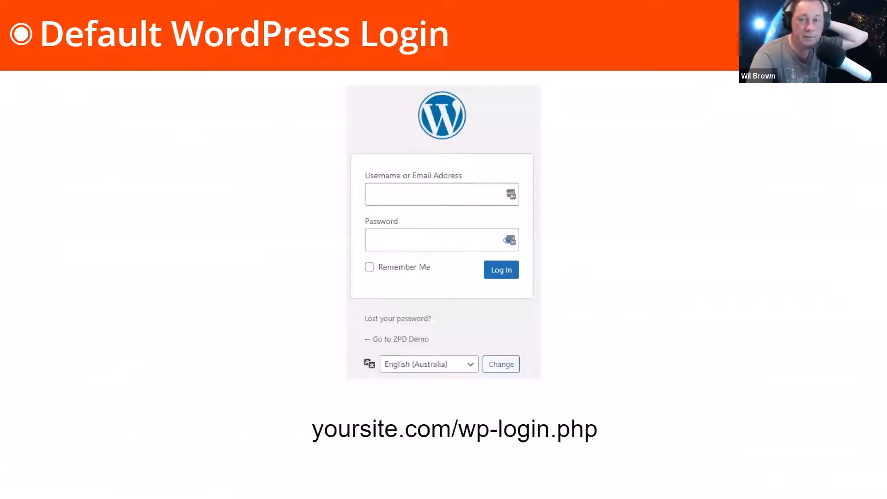
key(Right)
key(Right)
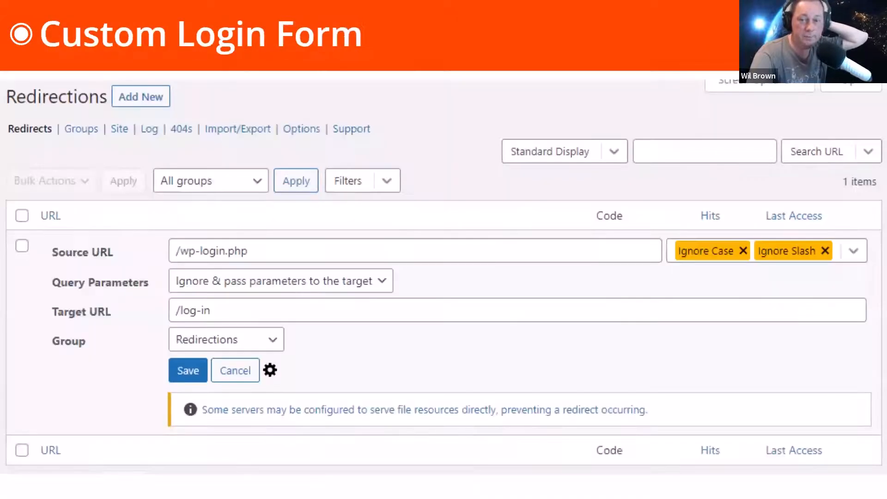
key(Right)
key(Right)
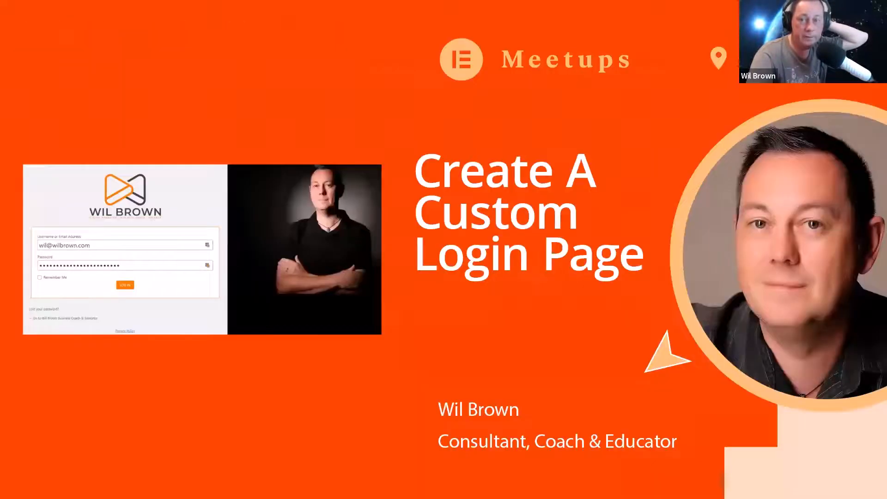
key(Right)
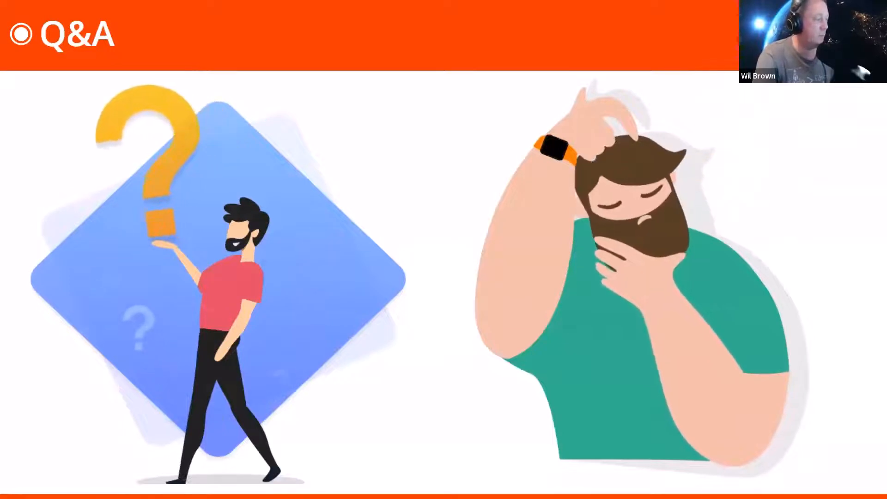
key(Right)
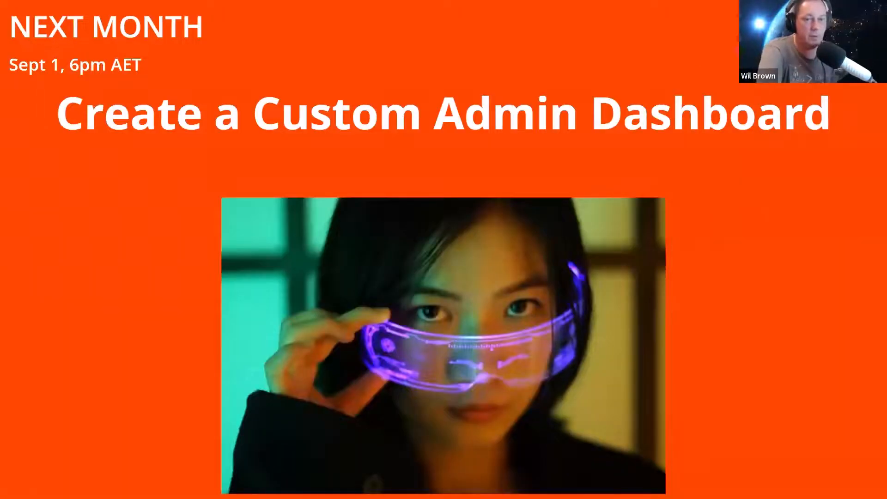